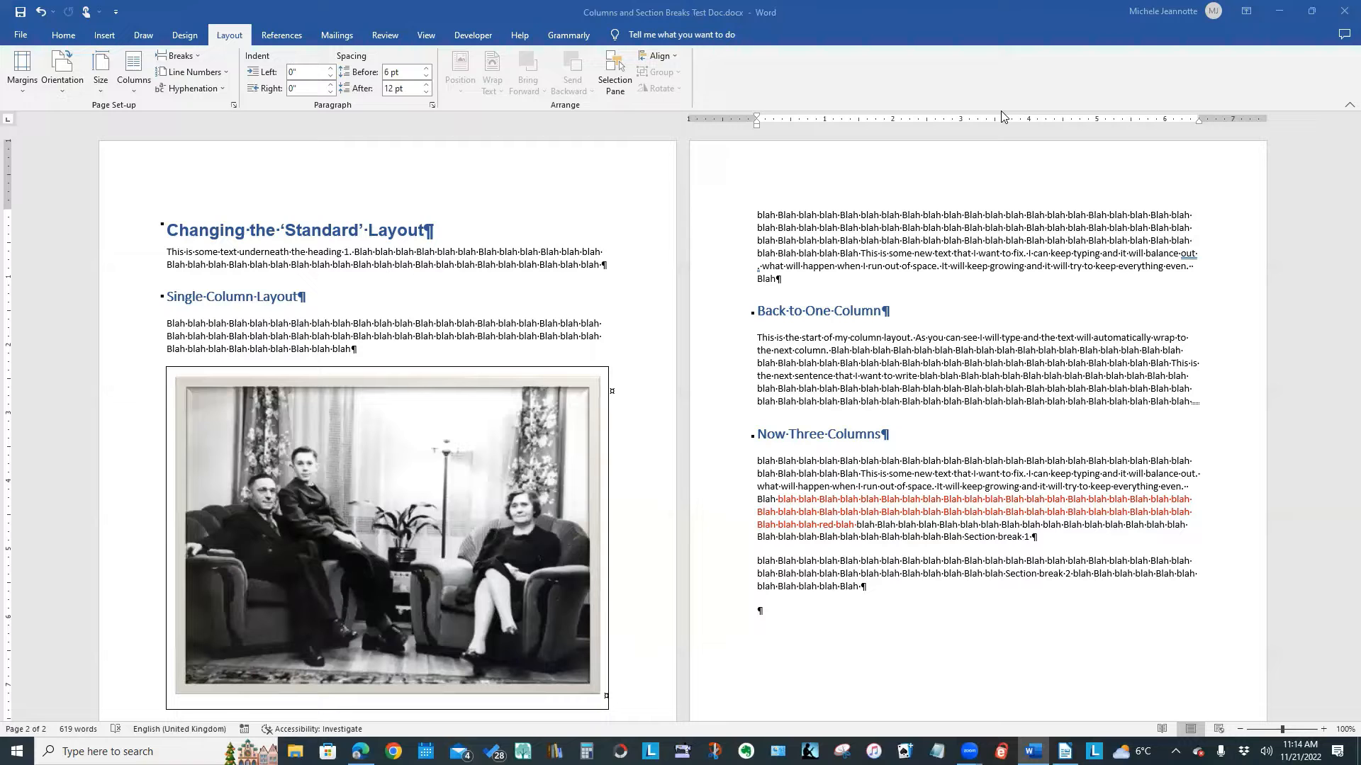
- Examine the document's layout at 170% zoom, from the main title past the photo to the Double Column heading
click(1322, 730)
click(1323, 729)
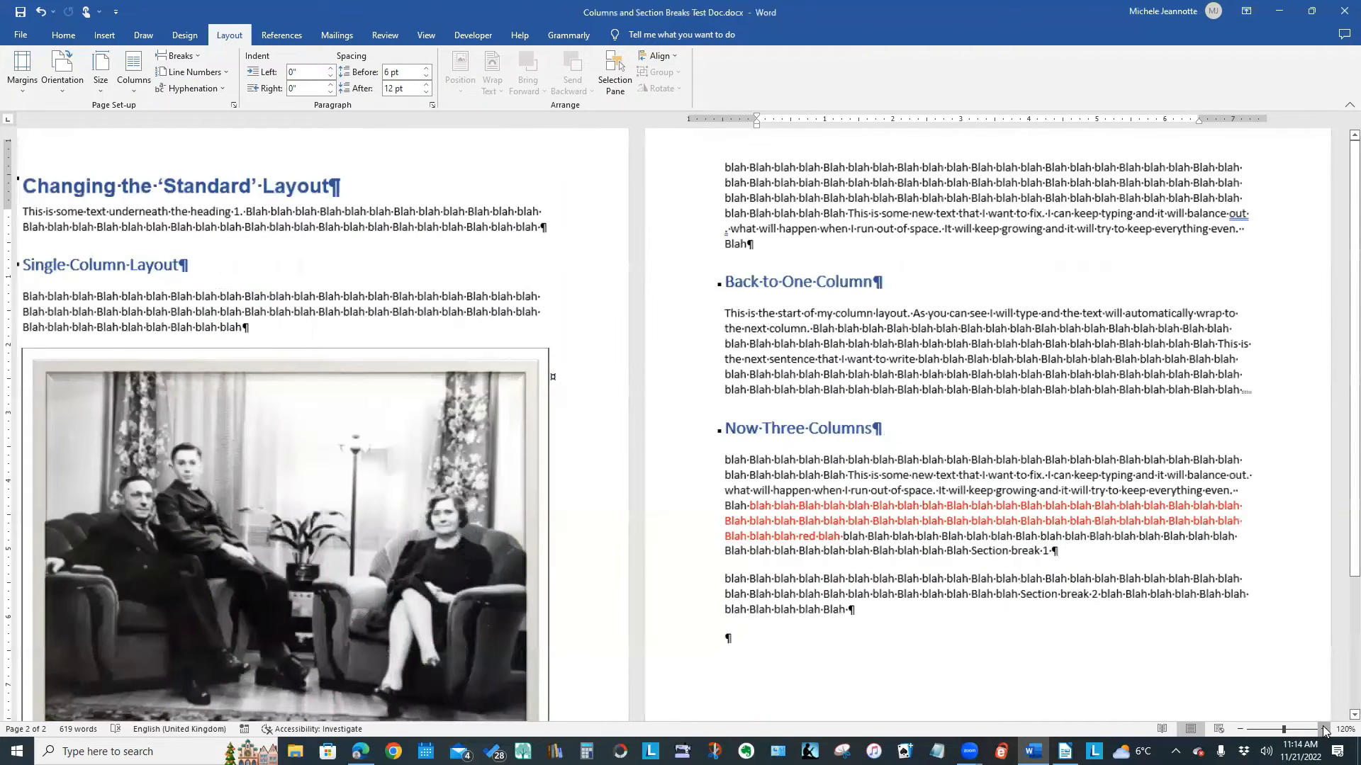
click(1323, 729)
click(1323, 729)
click(1323, 729)
click(1323, 730)
click(1323, 729)
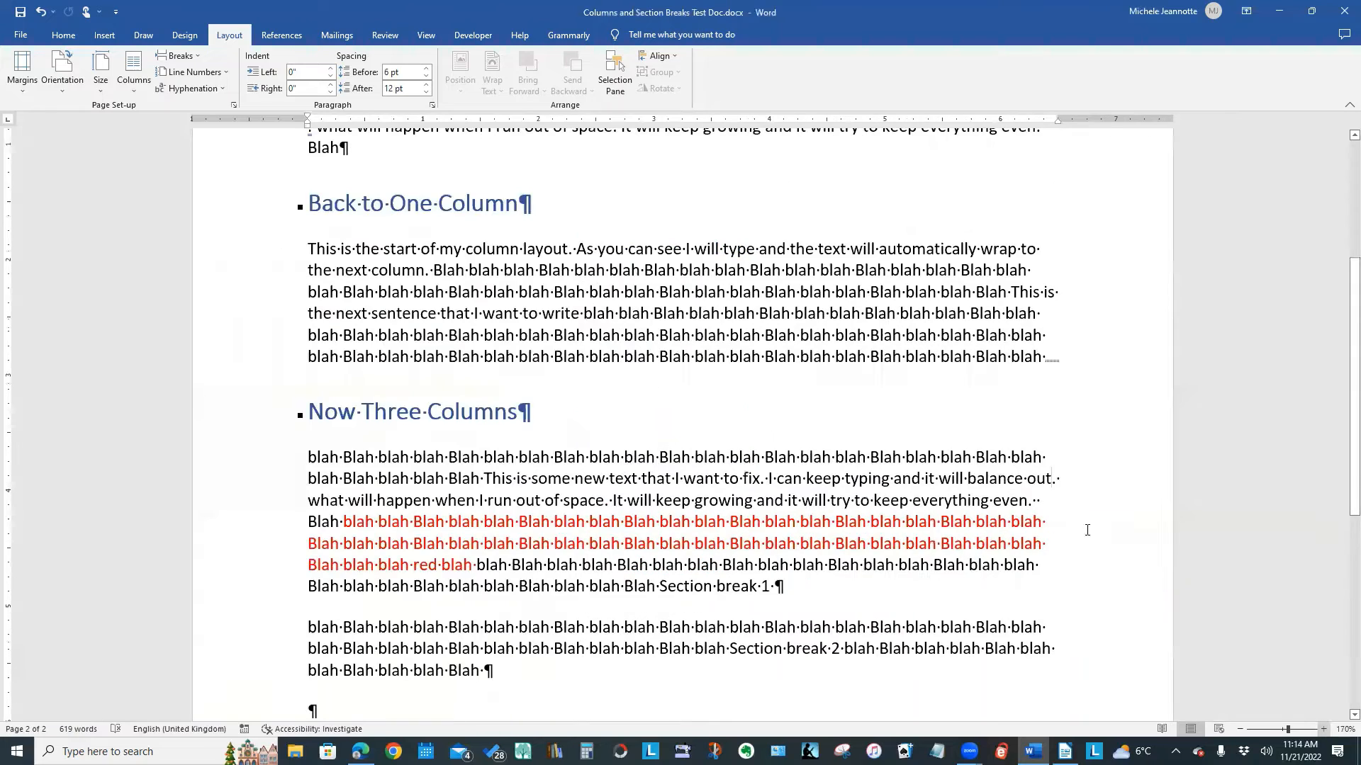
scroll(1084, 496, up, 6)
scroll(1078, 459, up, 12)
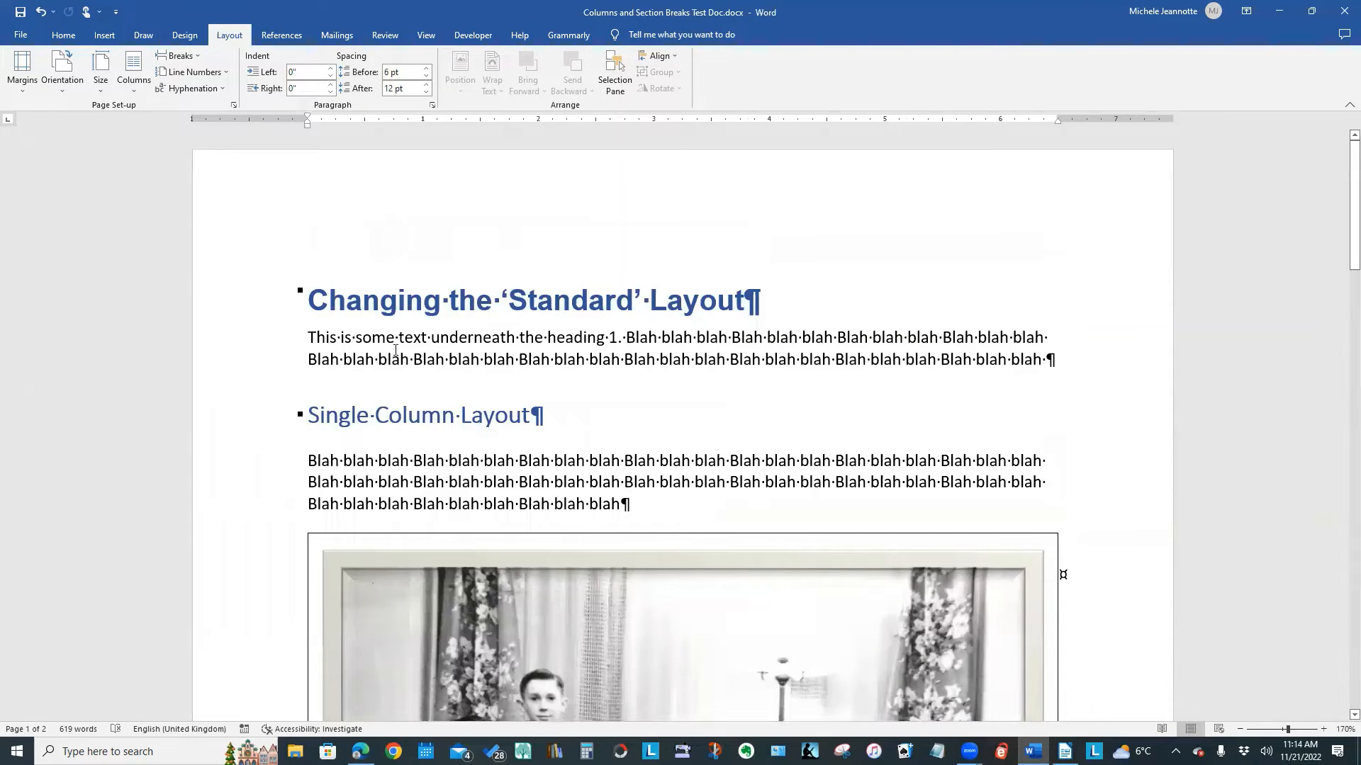
scroll(1322, 423, down, 4)
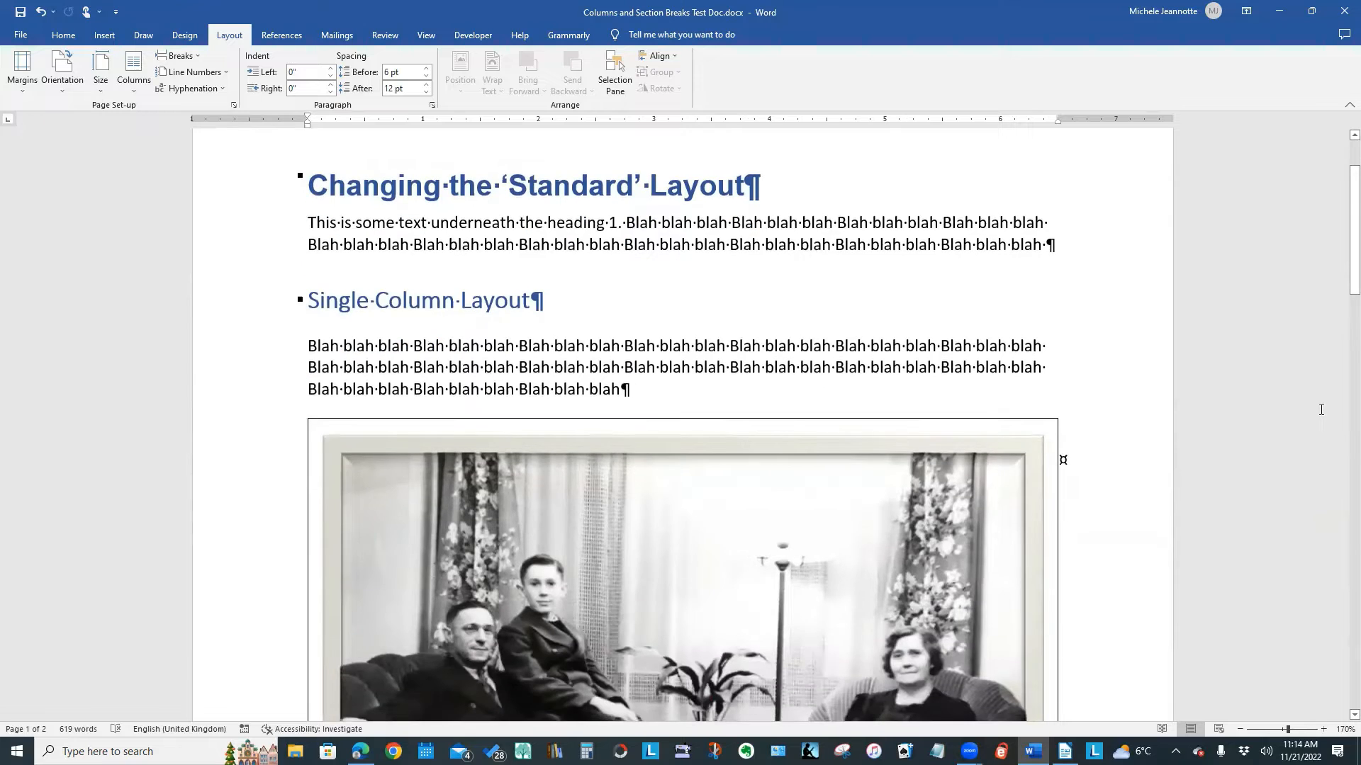
scroll(1321, 410, down, 2)
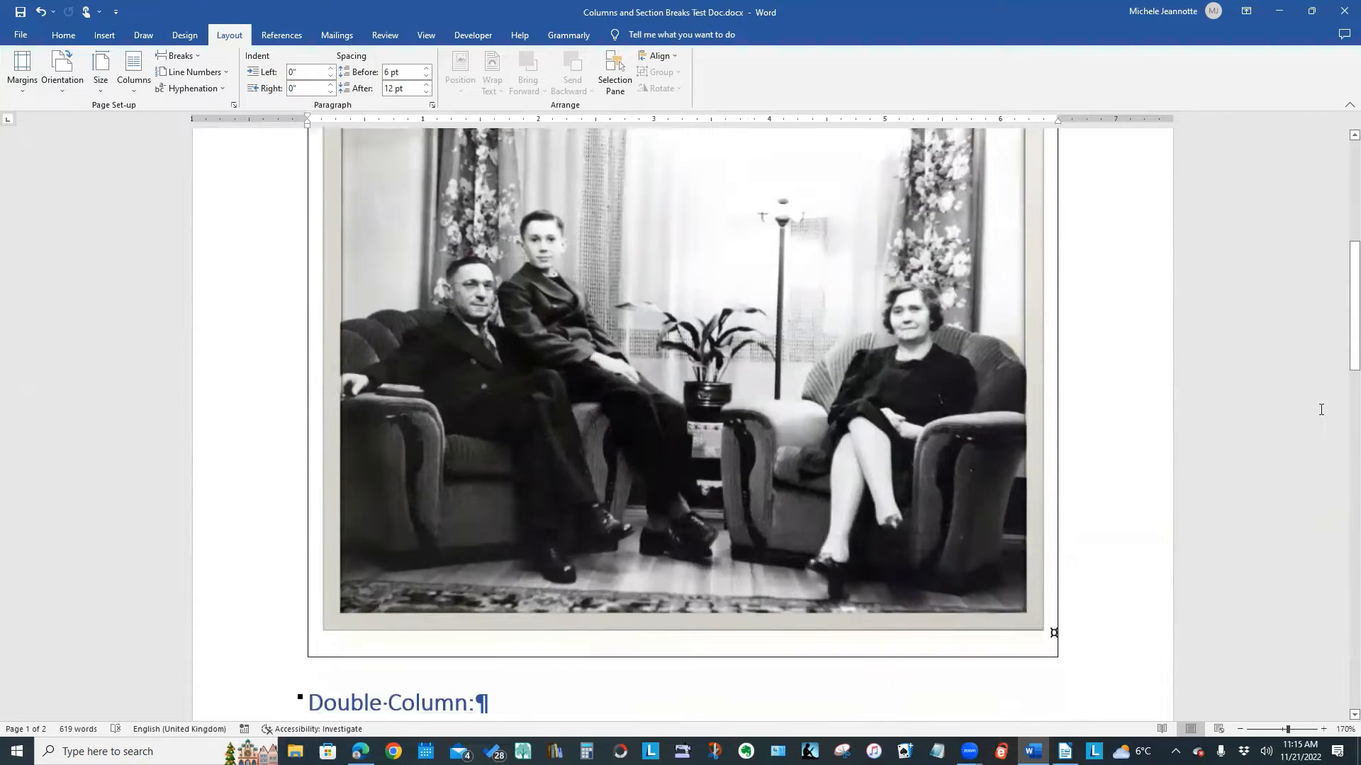
scroll(1321, 410, up, 1)
scroll(1321, 410, down, 1)
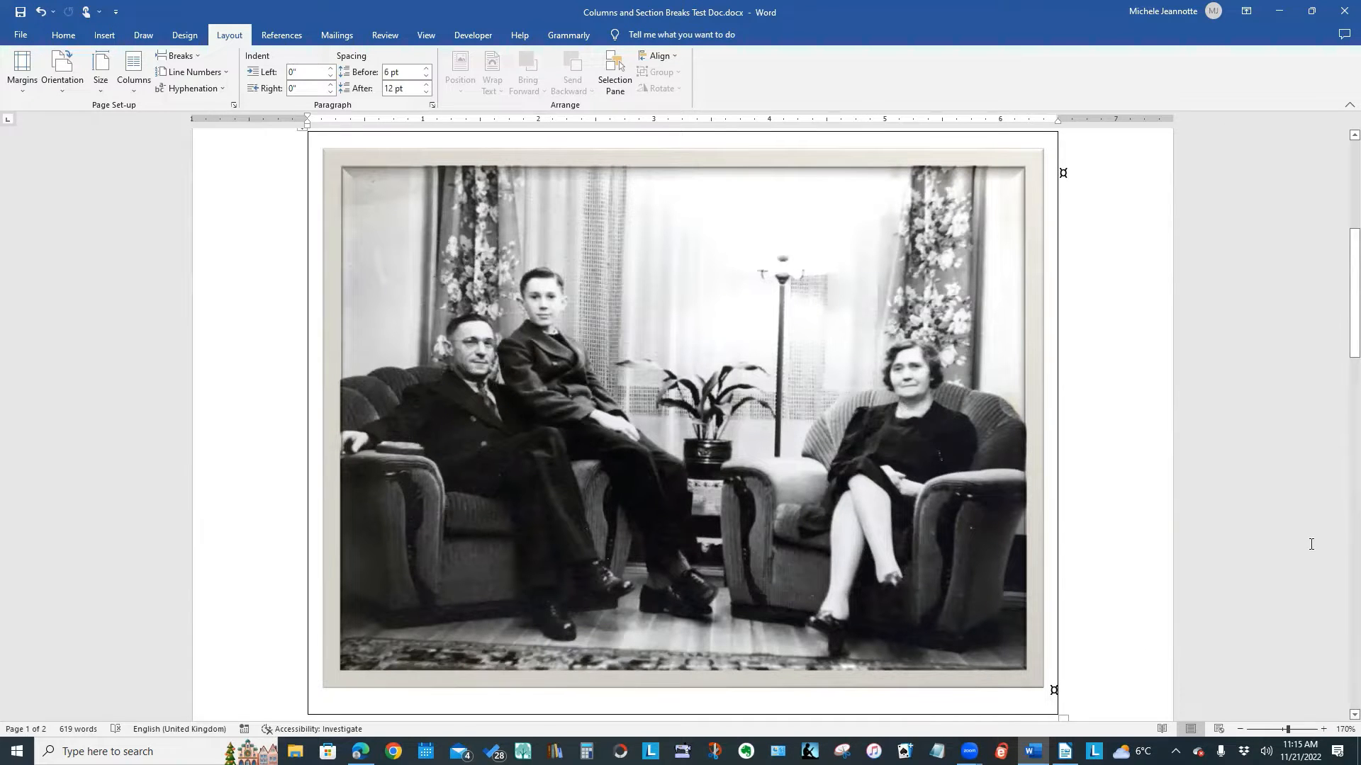
scroll(1311, 543, down, 5)
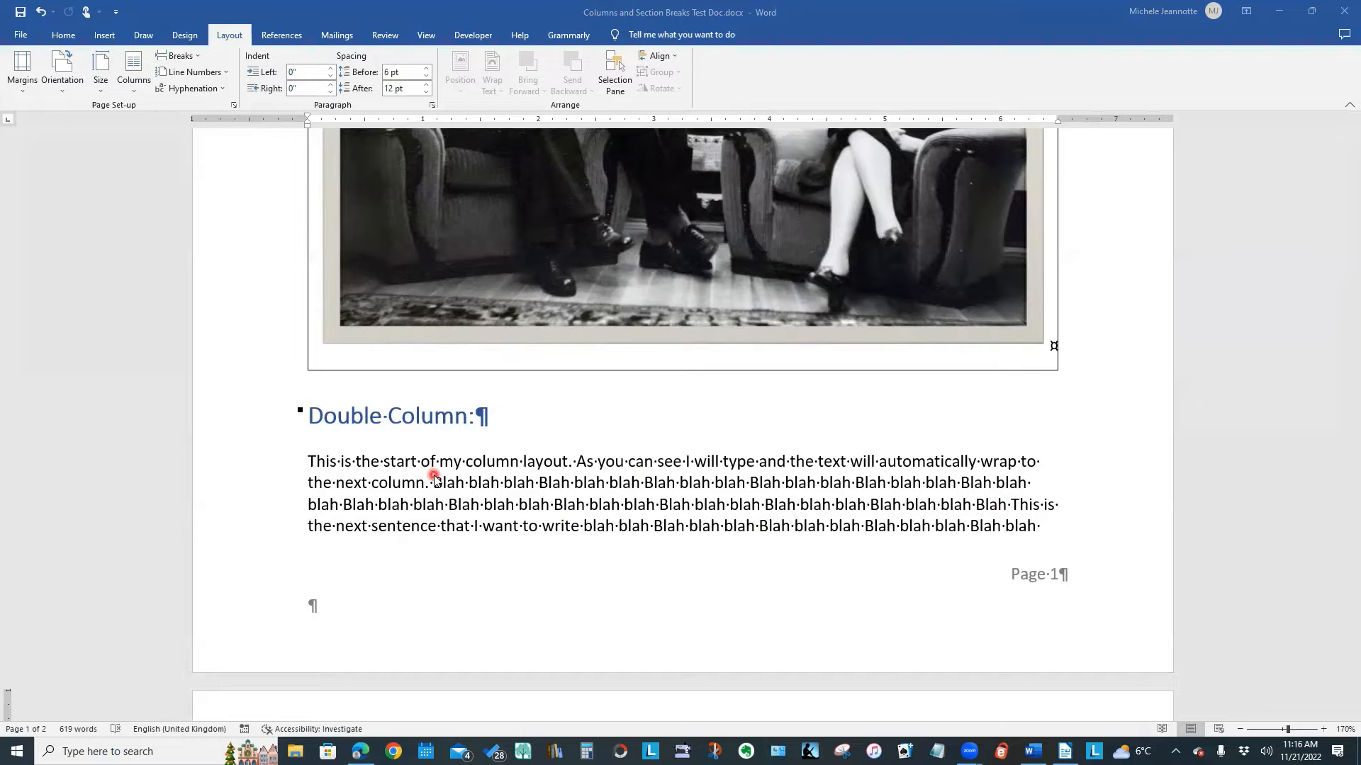
- Insert a Continuous section break at the start of the first paragraph under the Double Column heading
click(309, 465)
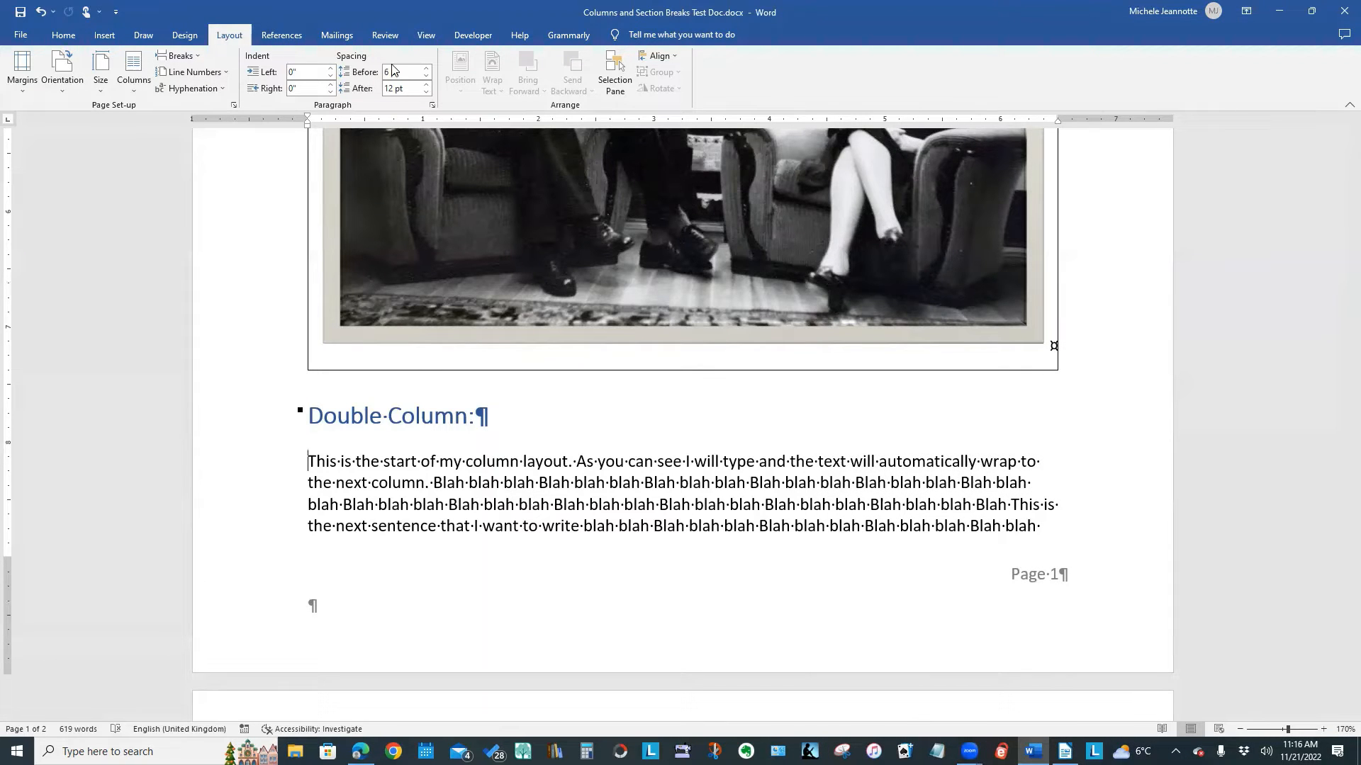
click(230, 35)
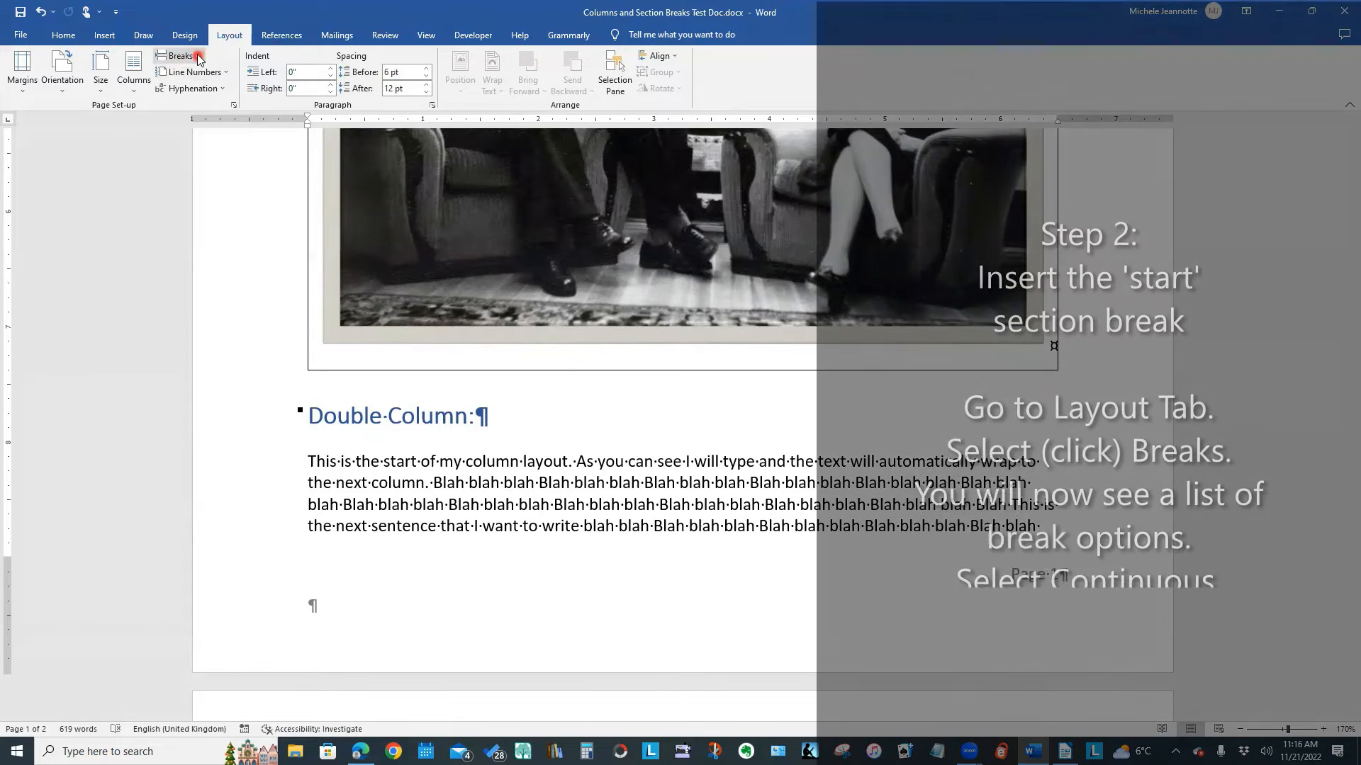
click(198, 56)
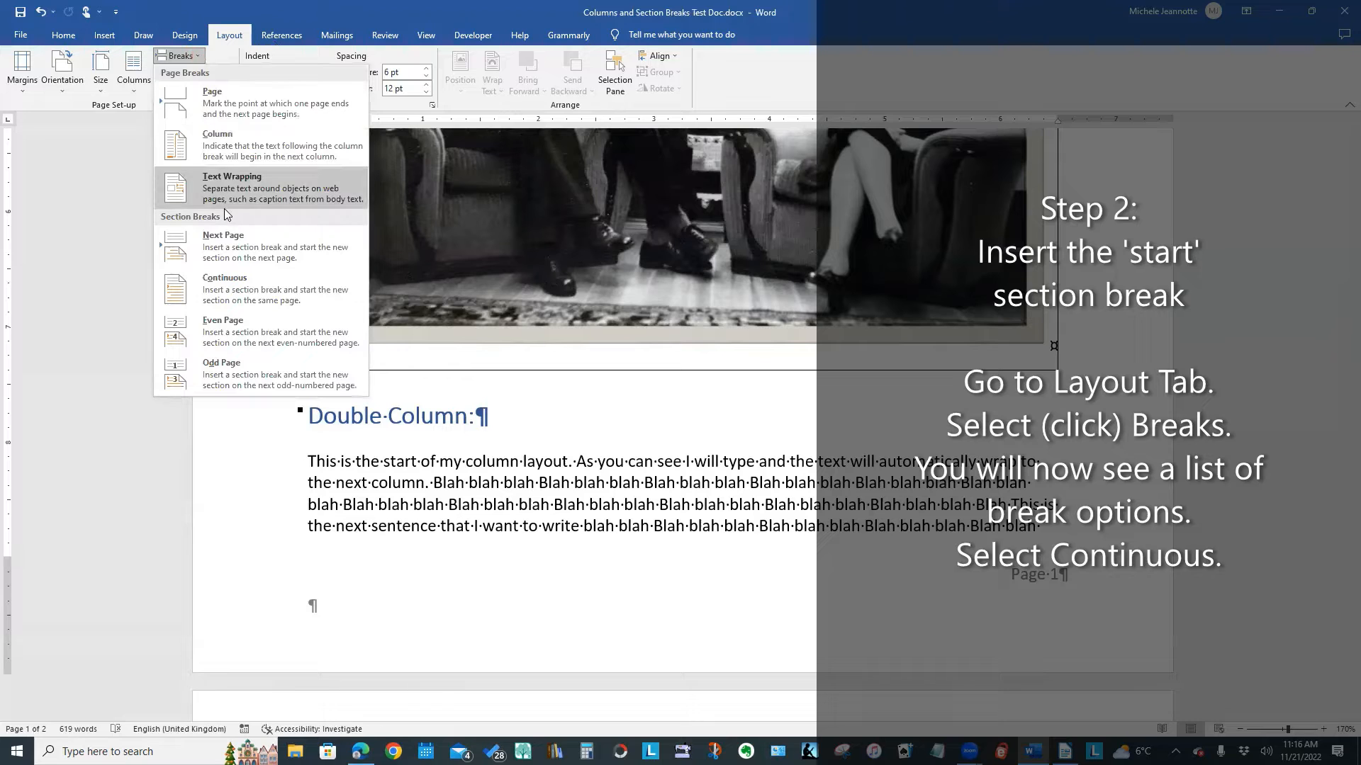
click(226, 293)
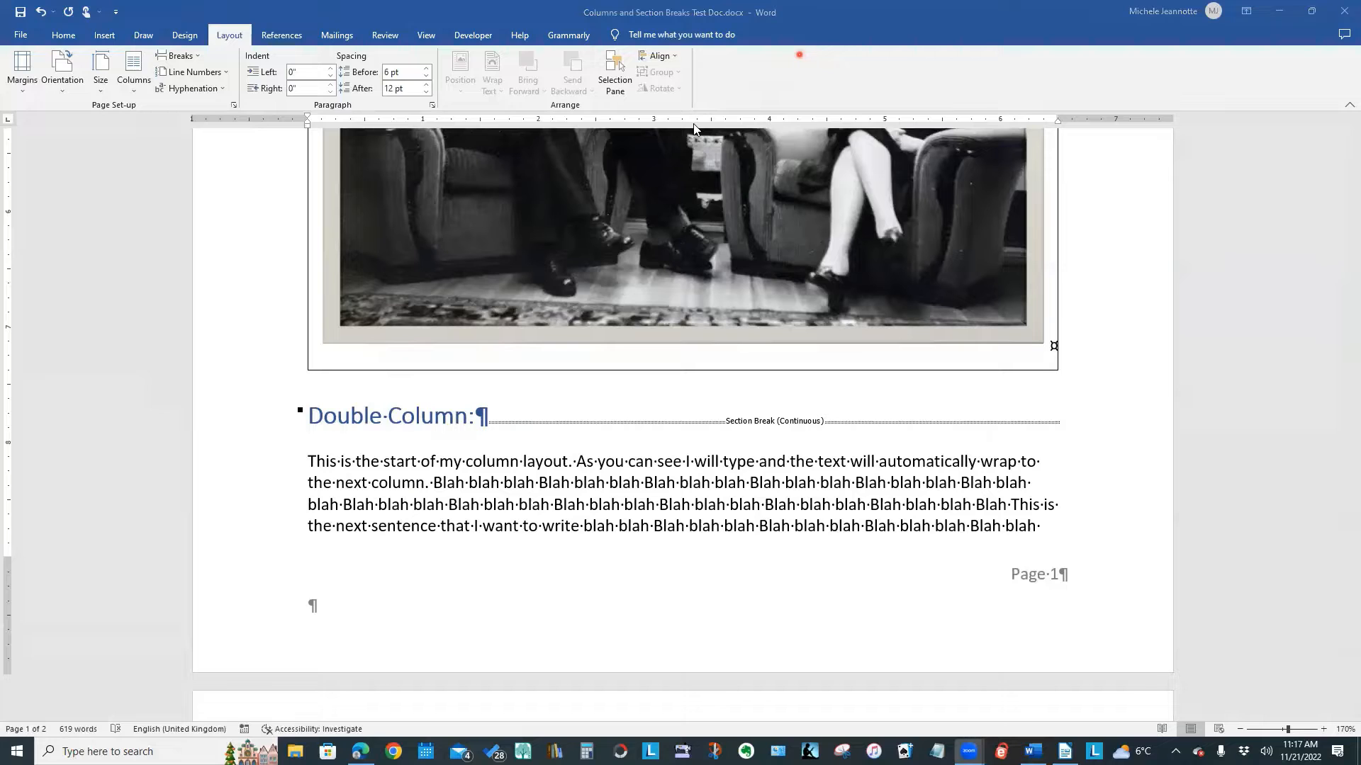
- Hide the formatting marks and show them again to check how the section break is displayed
click(63, 39)
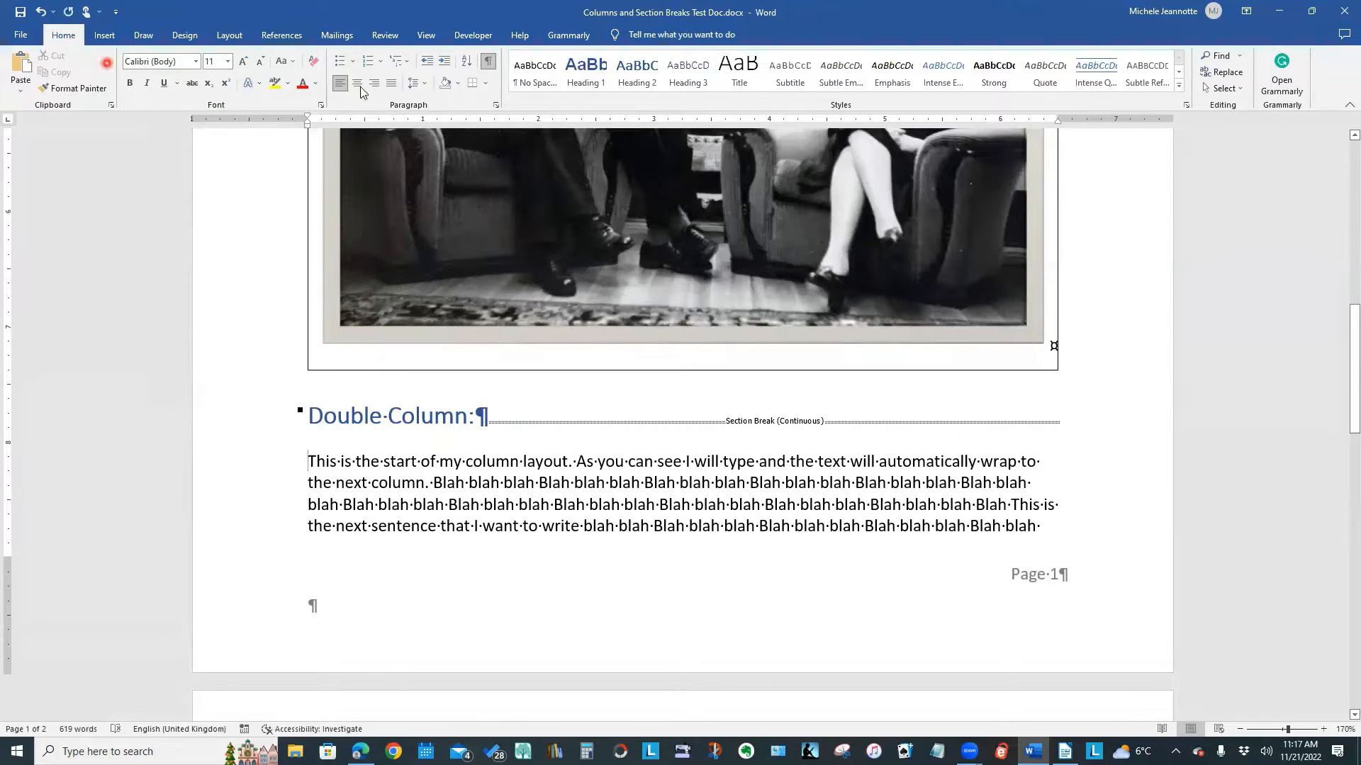
click(488, 64)
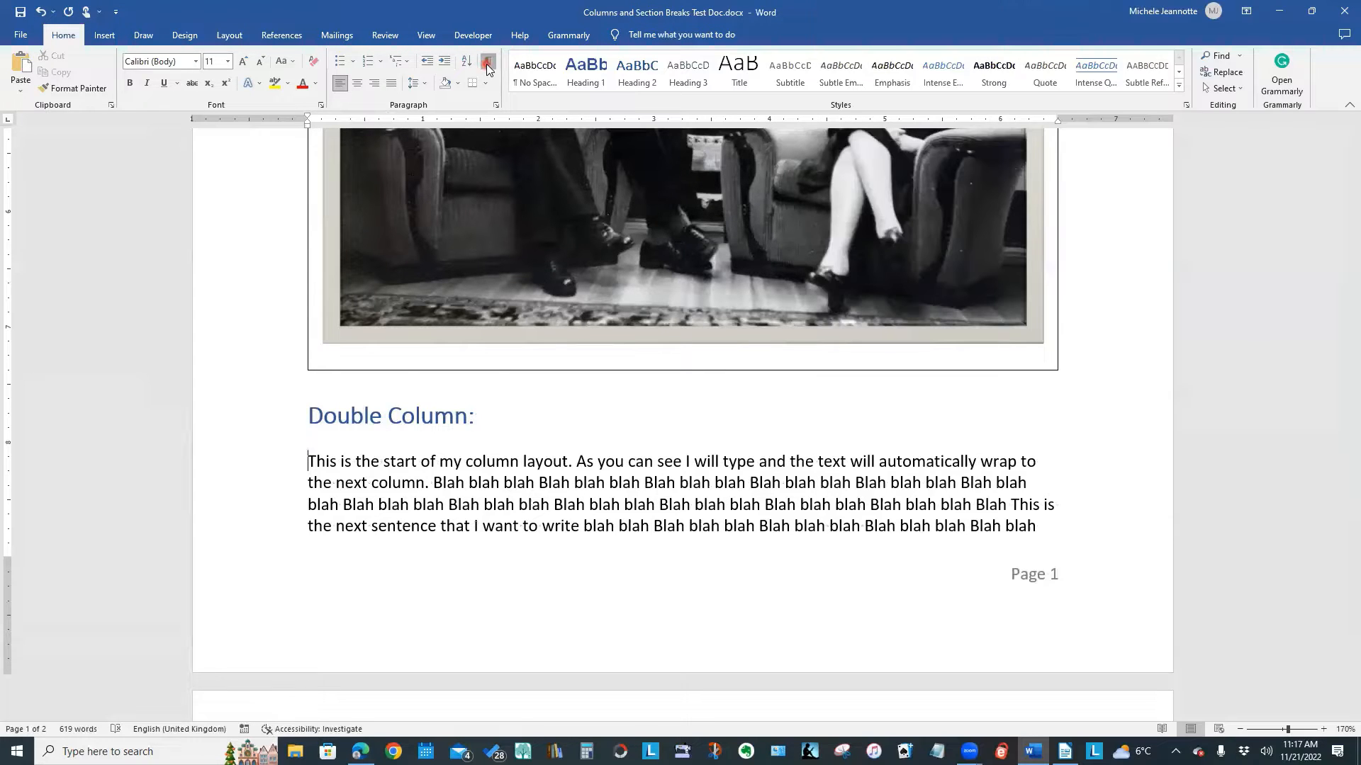
click(488, 65)
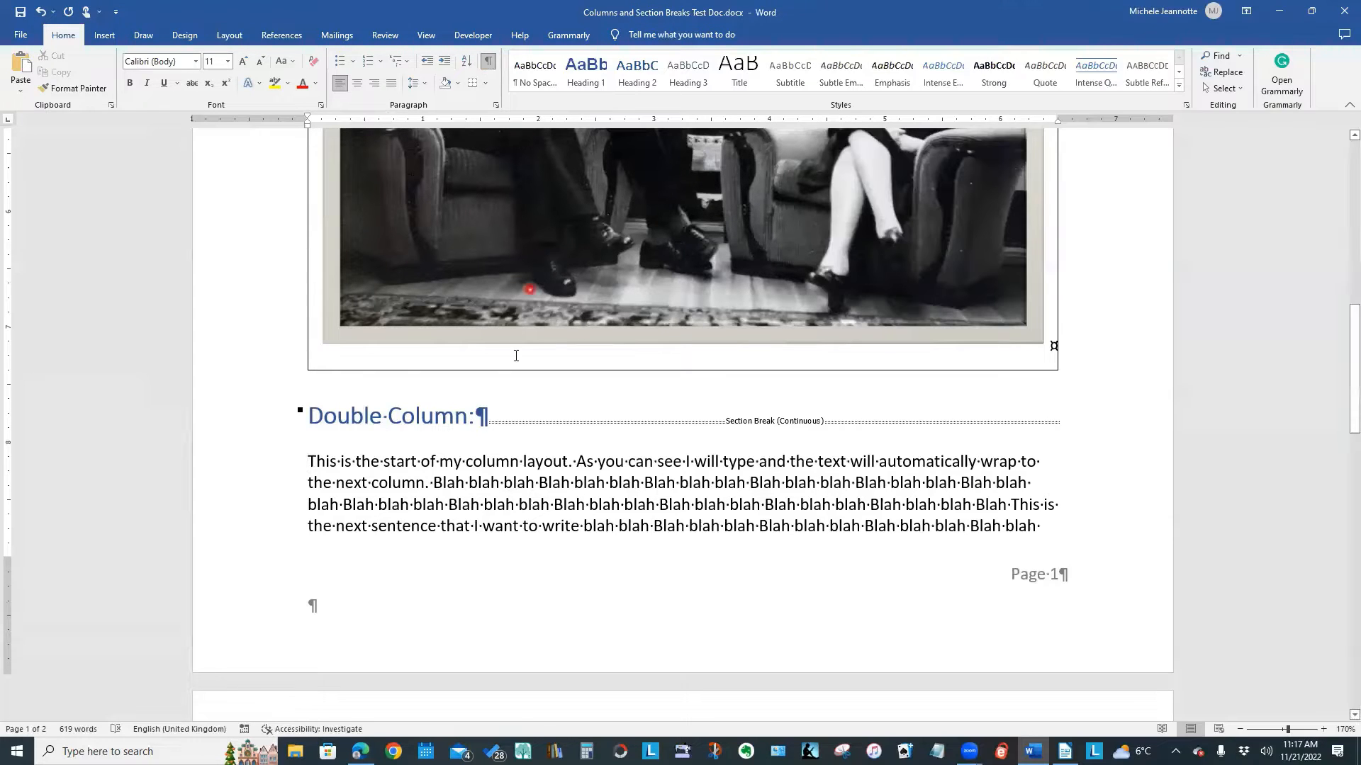
- Insert a Continuous section break directly before the Back to One Column heading to end the double-column text
click(503, 412)
scroll(745, 527, down, 7)
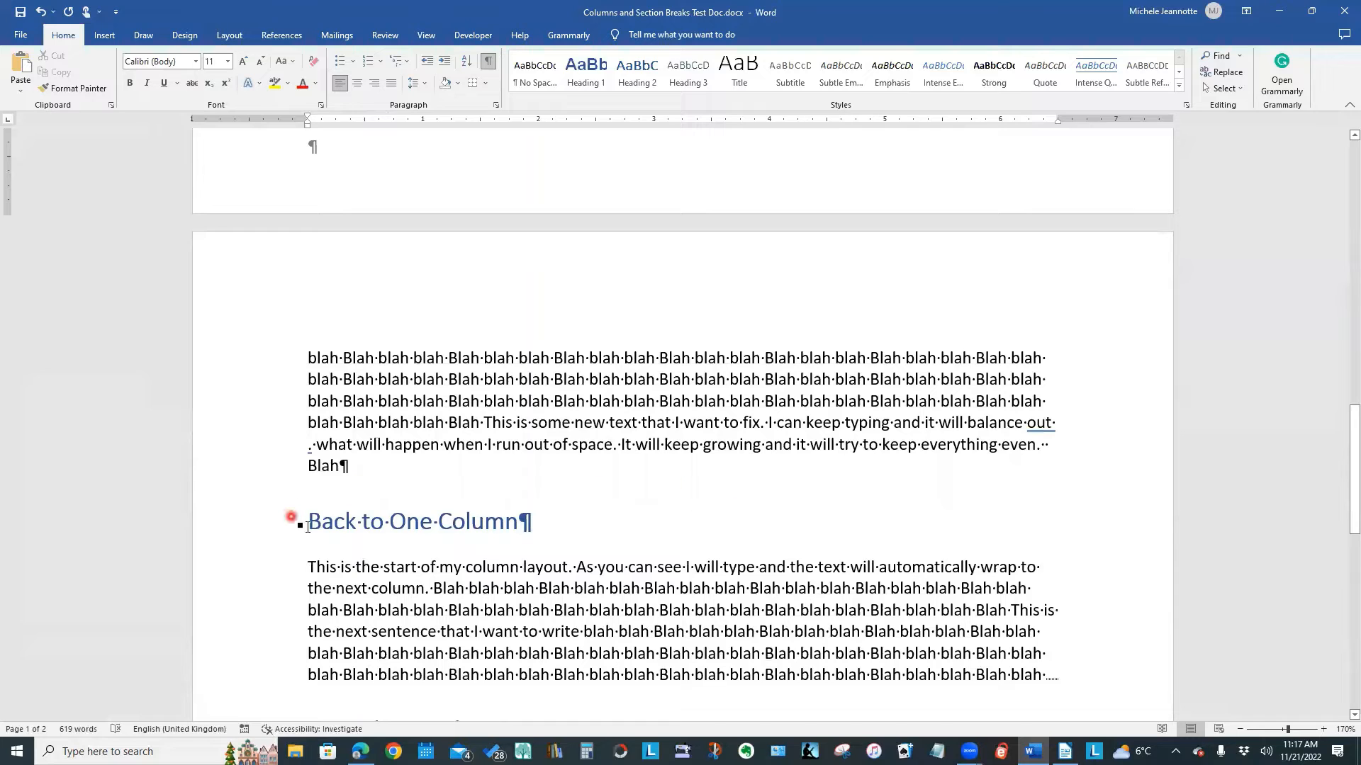
click(532, 692)
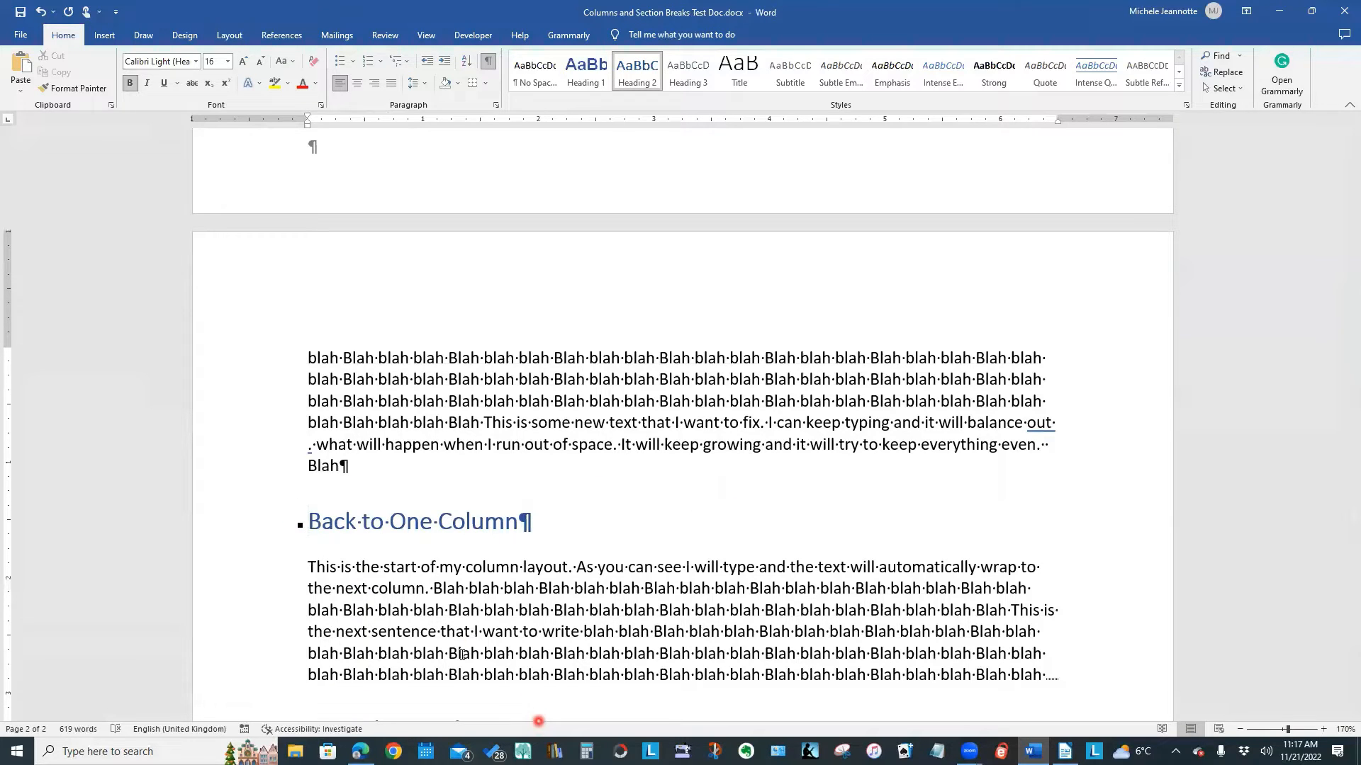
click(230, 44)
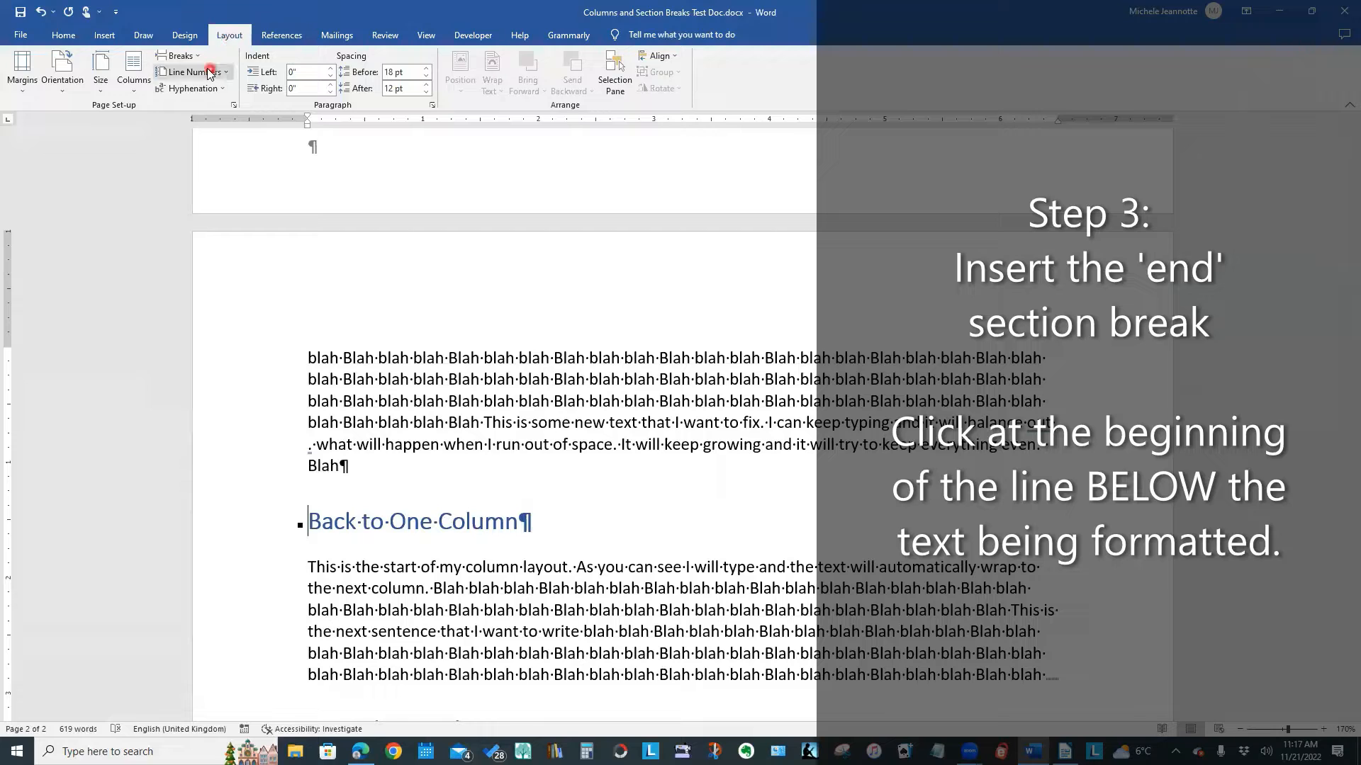
click(181, 57)
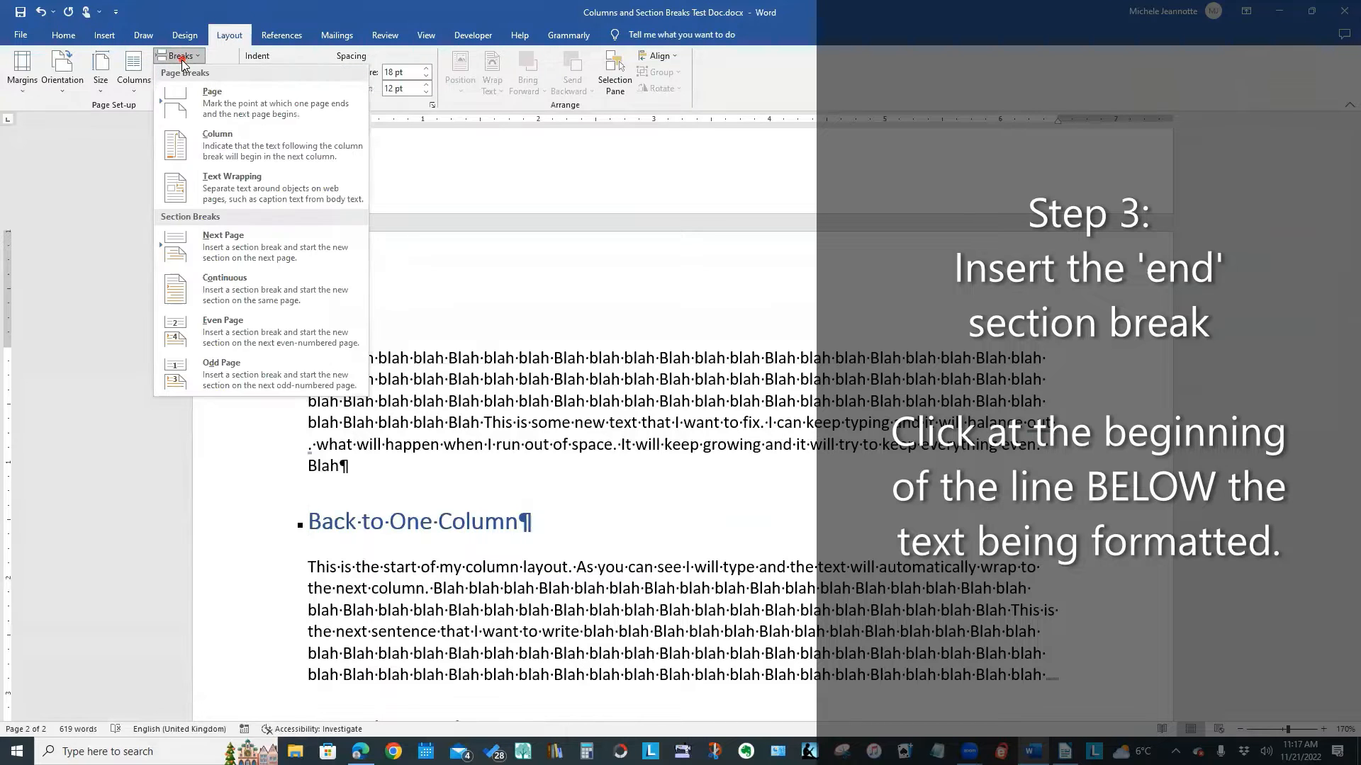
click(212, 294)
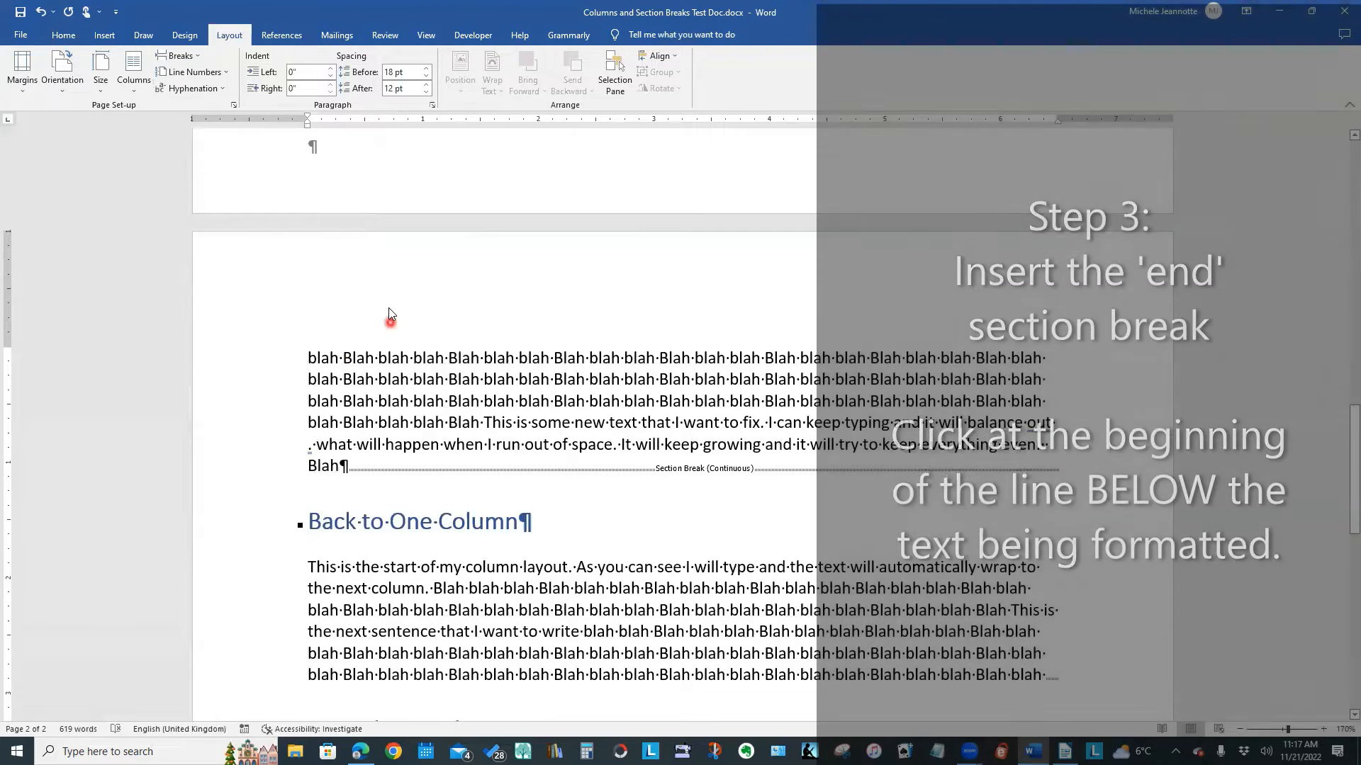
- Check the text enclosed by the two section breaks, from the Double Column heading to the Back to One Column heading
scroll(388, 307, up, 3)
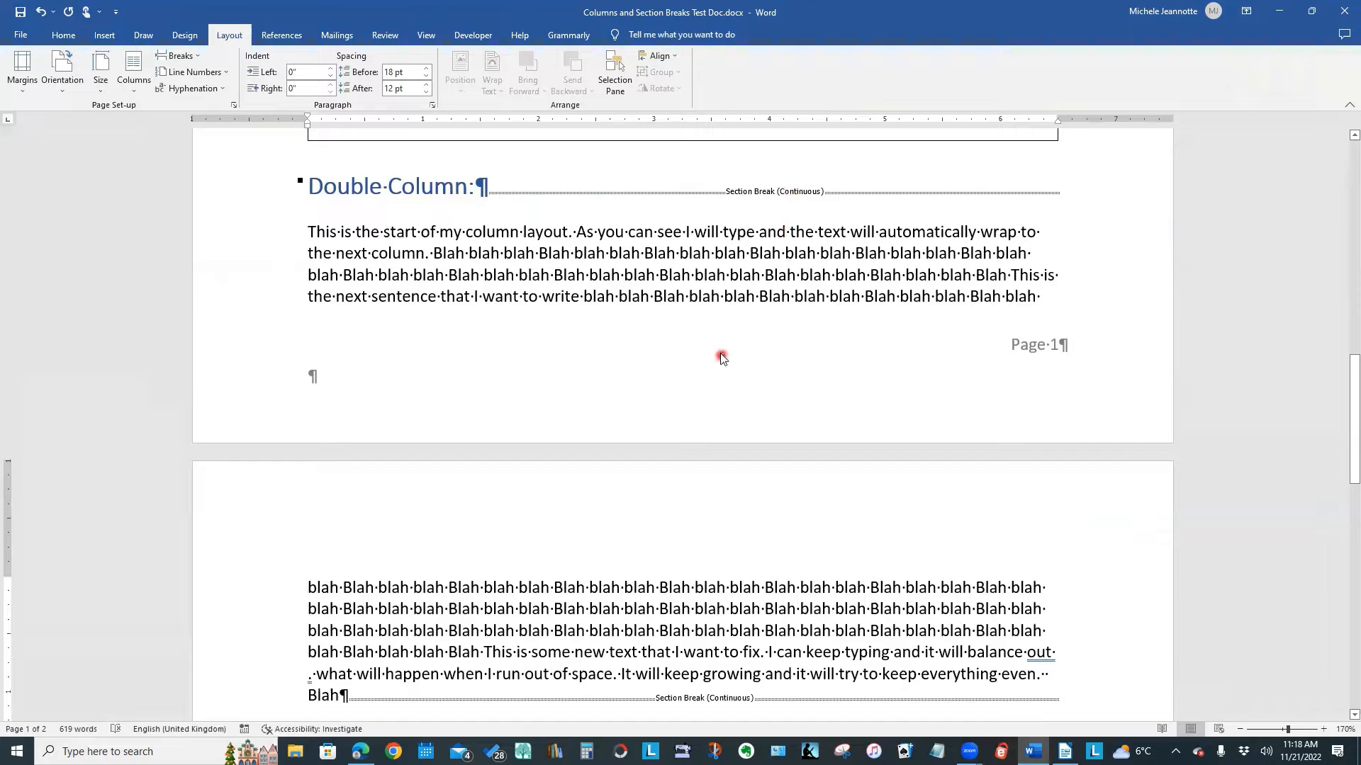
scroll(721, 358, down, 3)
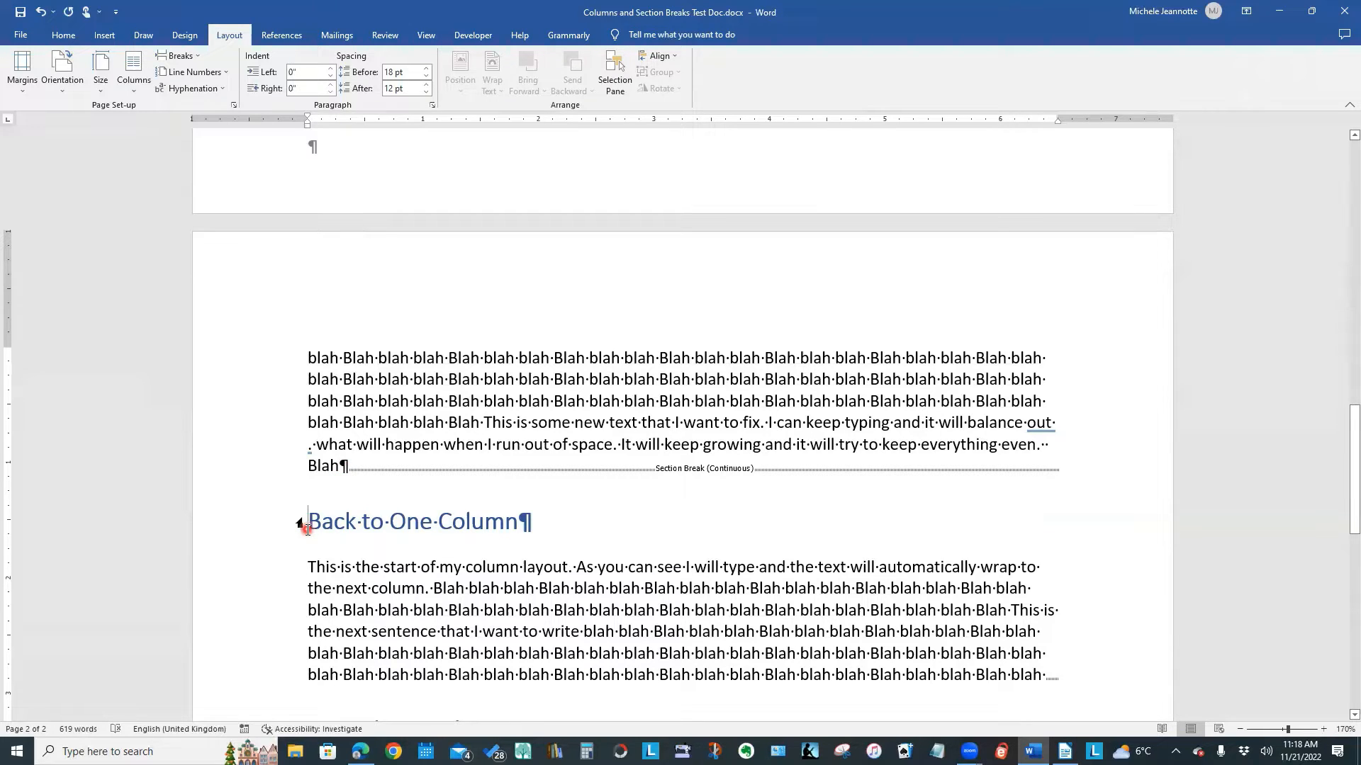
scroll(462, 357, up, 5)
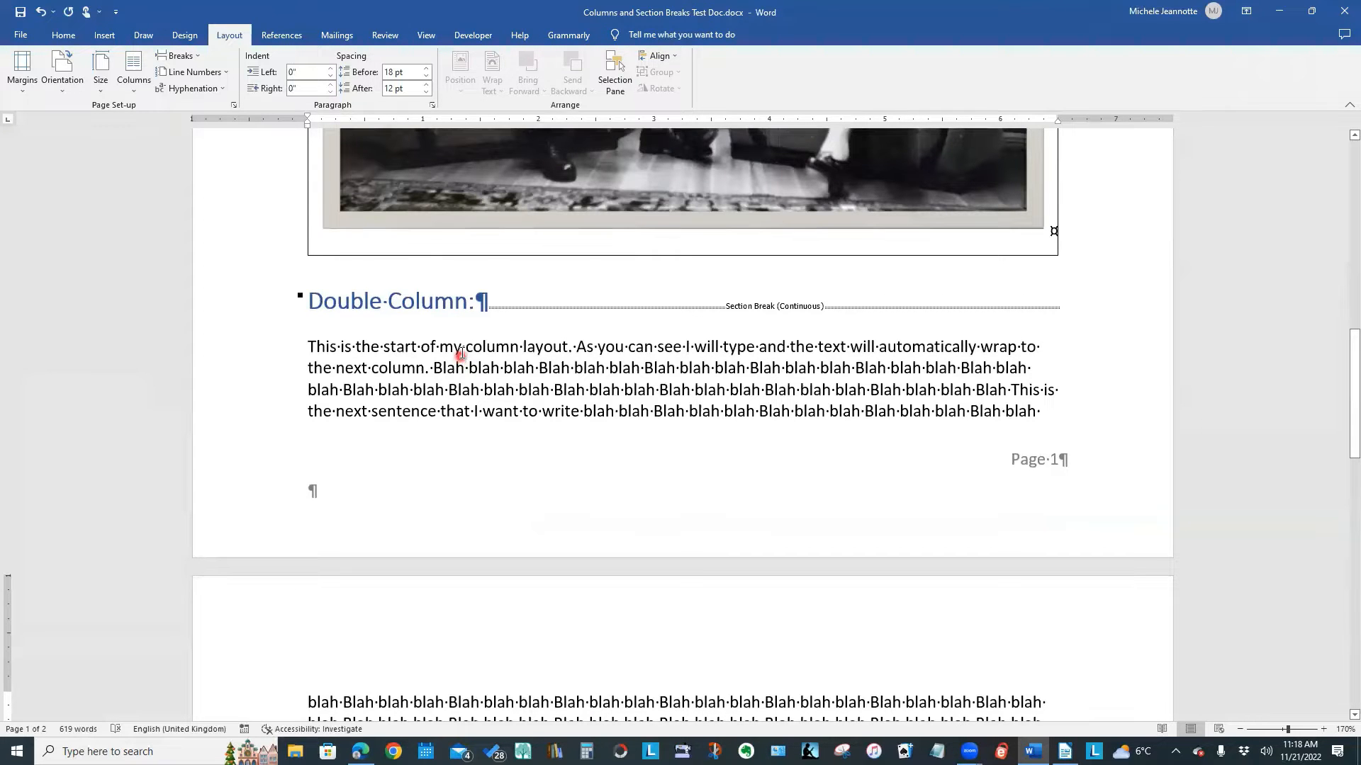
scroll(461, 354, down, 3)
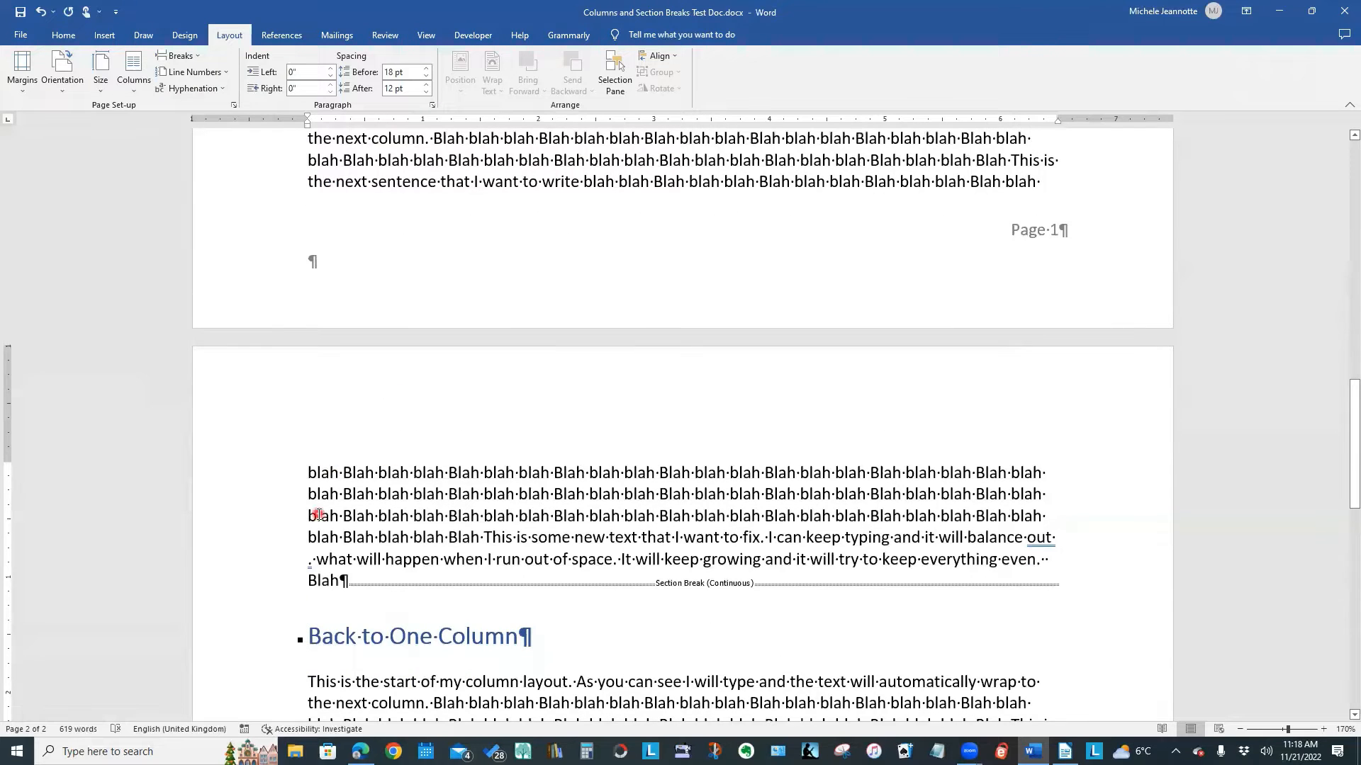
scroll(318, 515, down, 2)
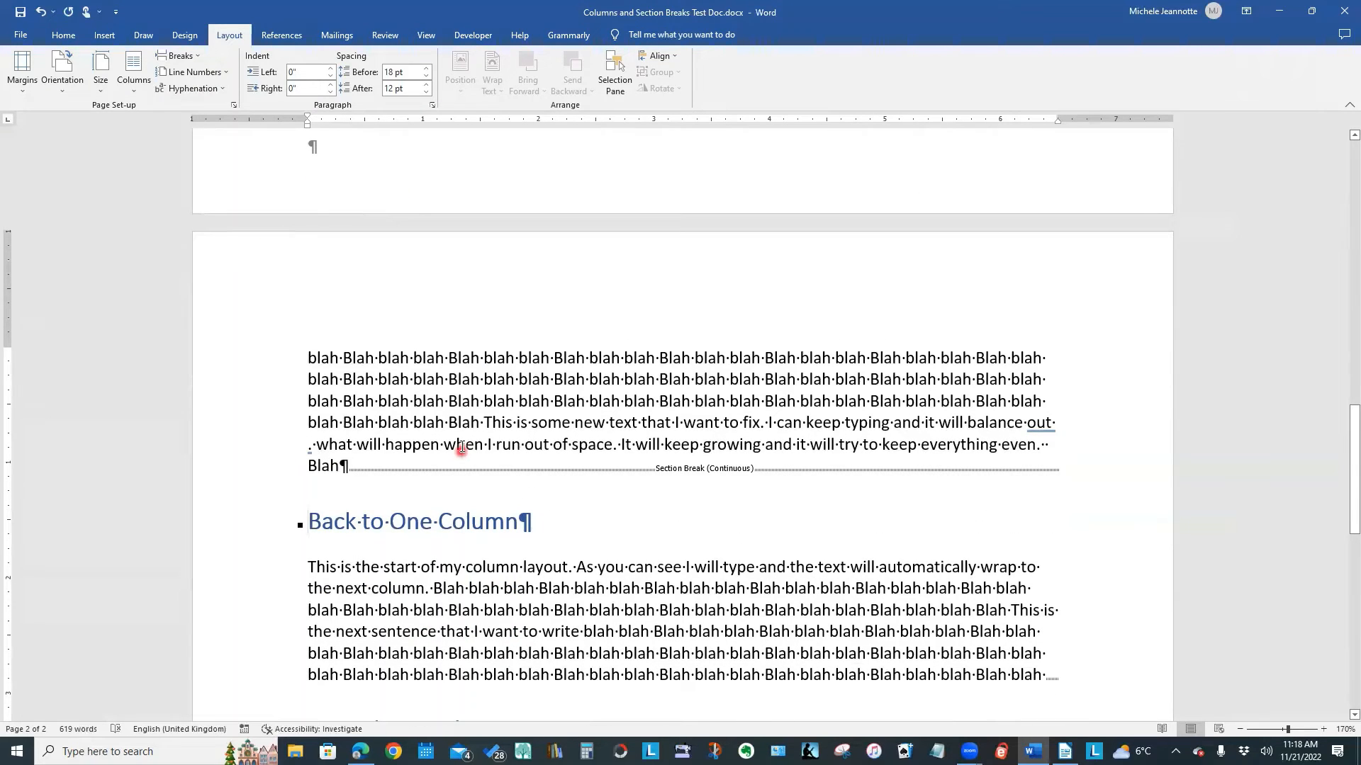
scroll(461, 448, up, 3)
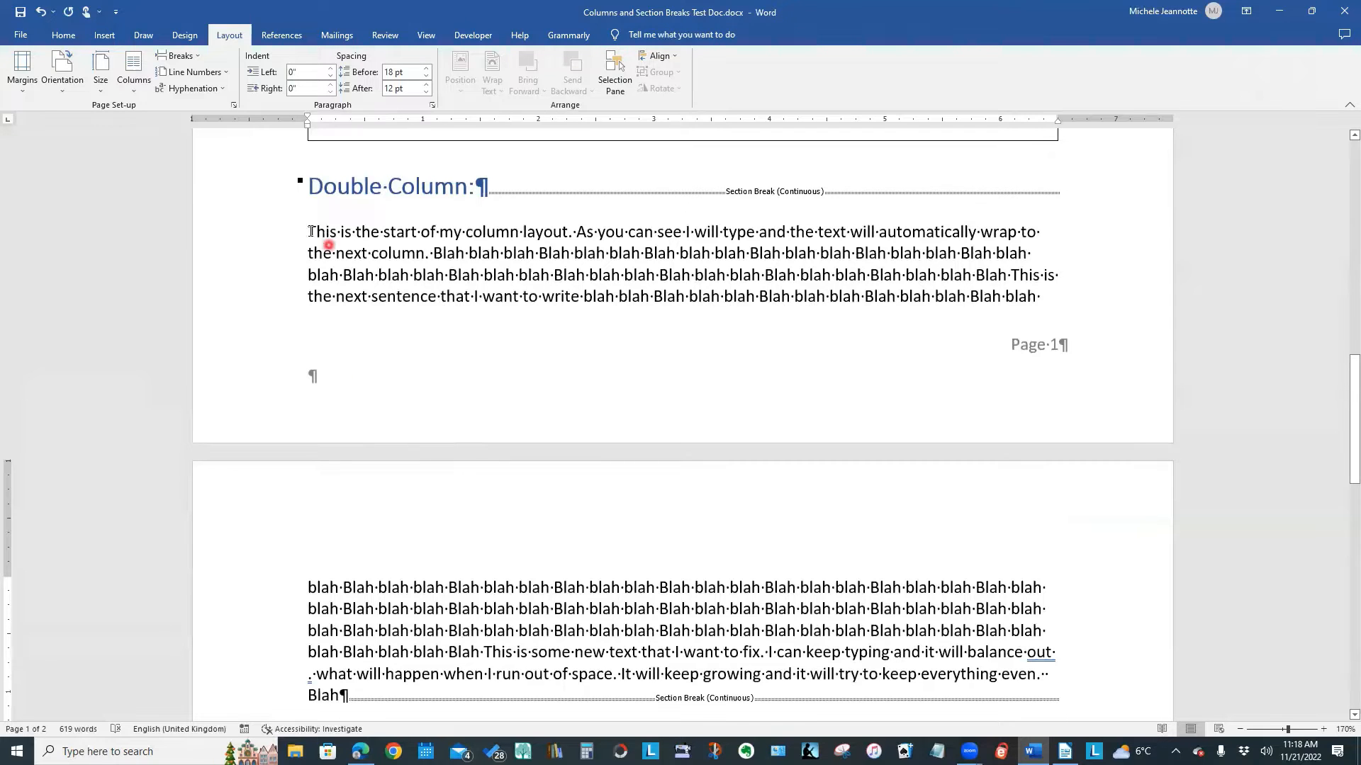
- Format the section under the Double Column heading as two columns with a line between, applied to this section only, and review its layout
click(353, 237)
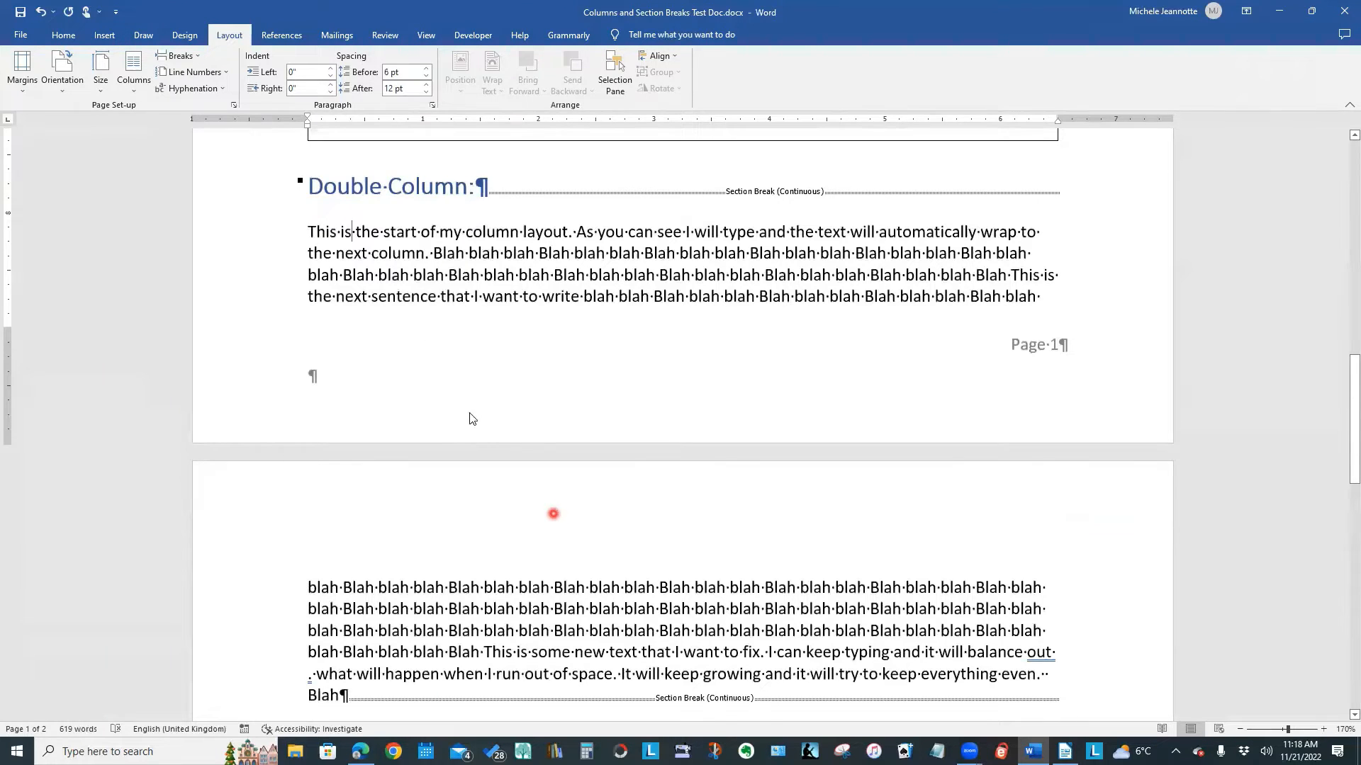
click(225, 41)
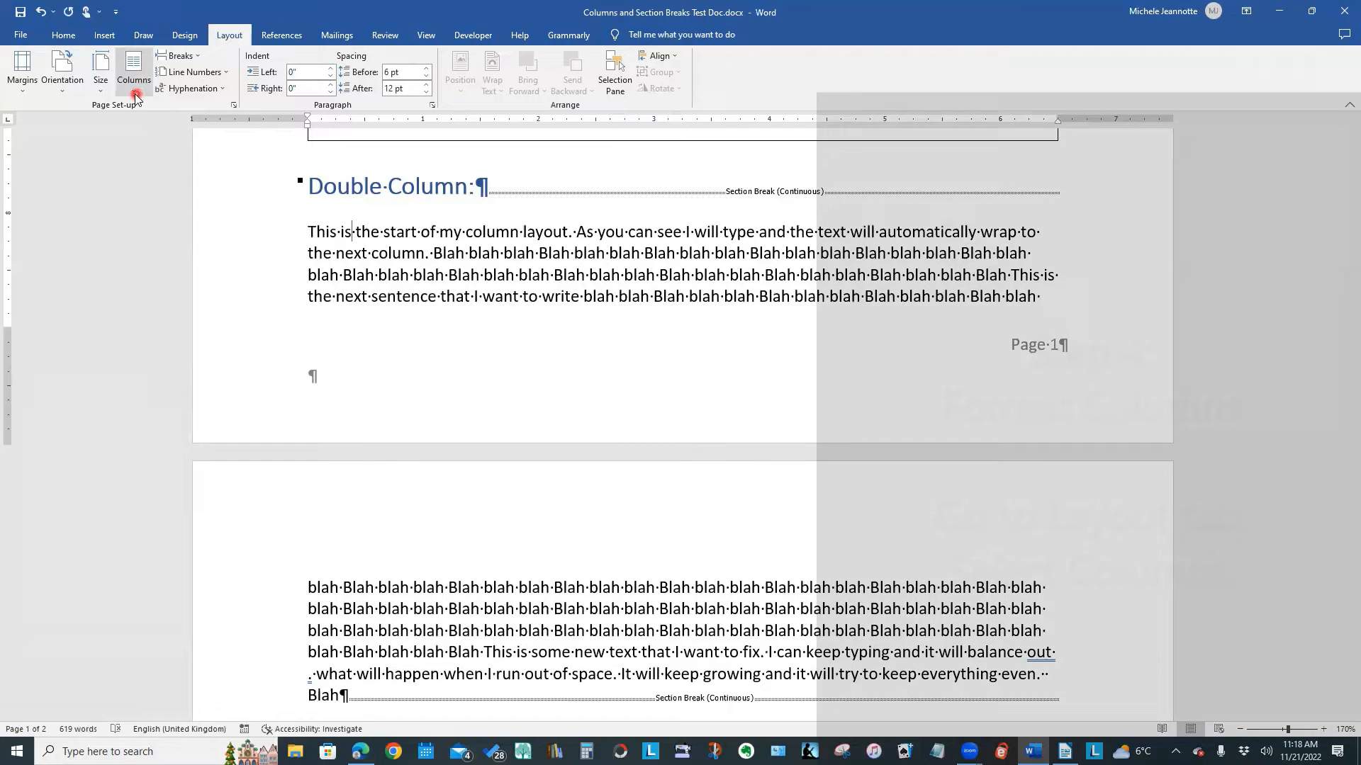
click(134, 92)
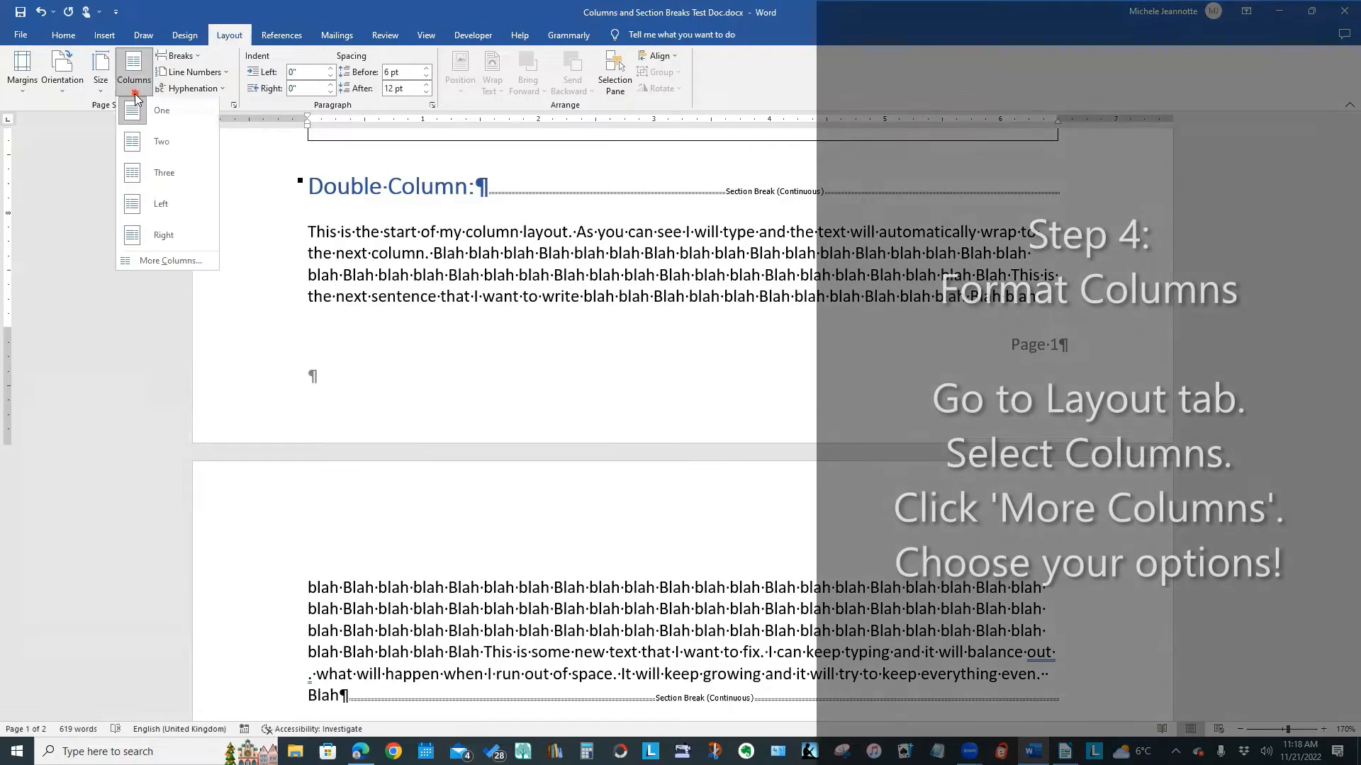
click(154, 261)
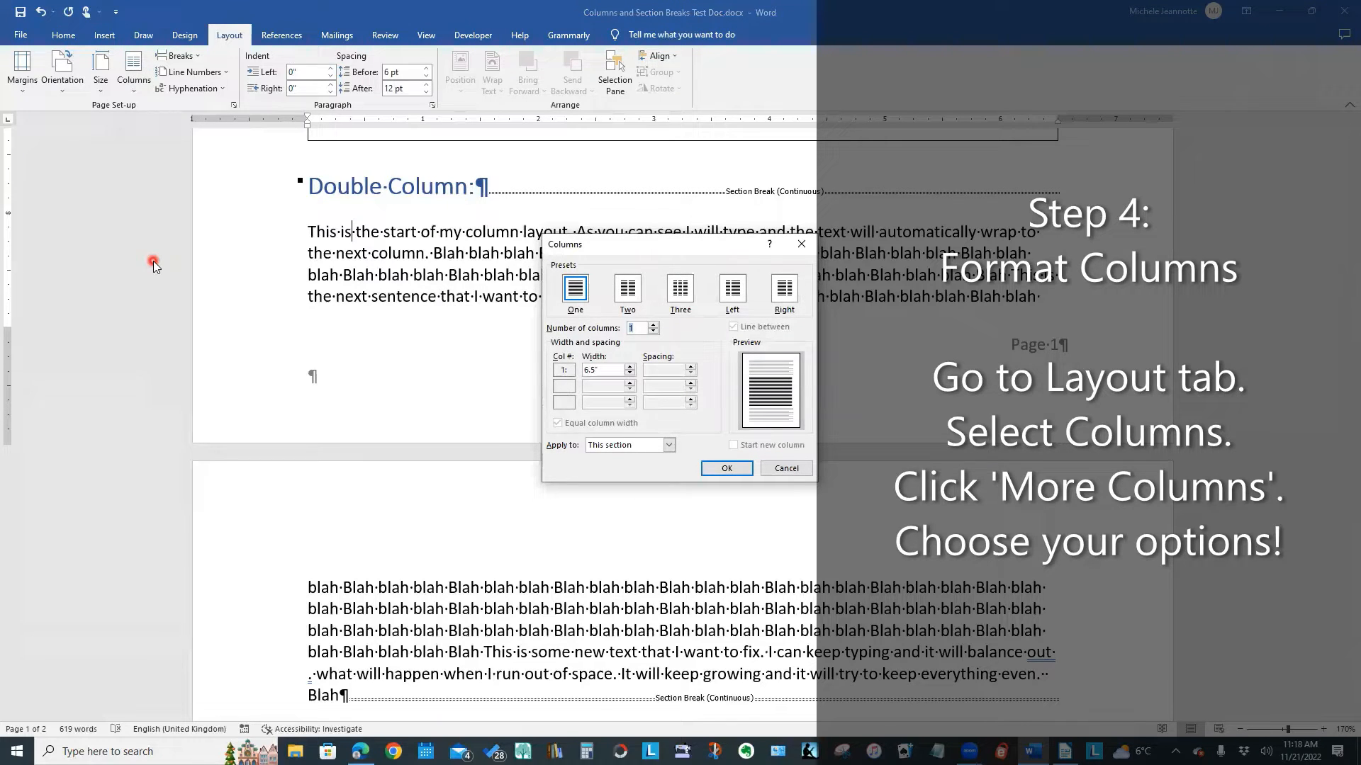
click(628, 290)
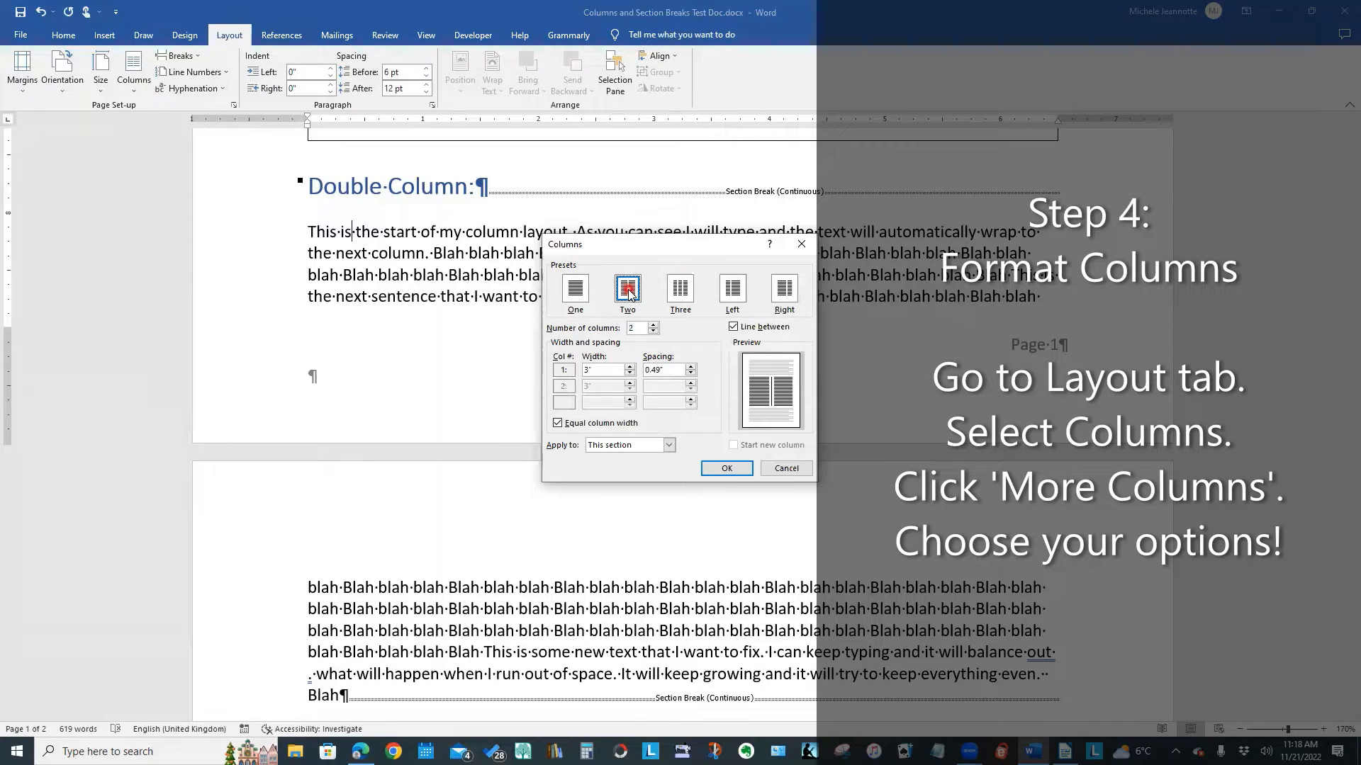
click(734, 327)
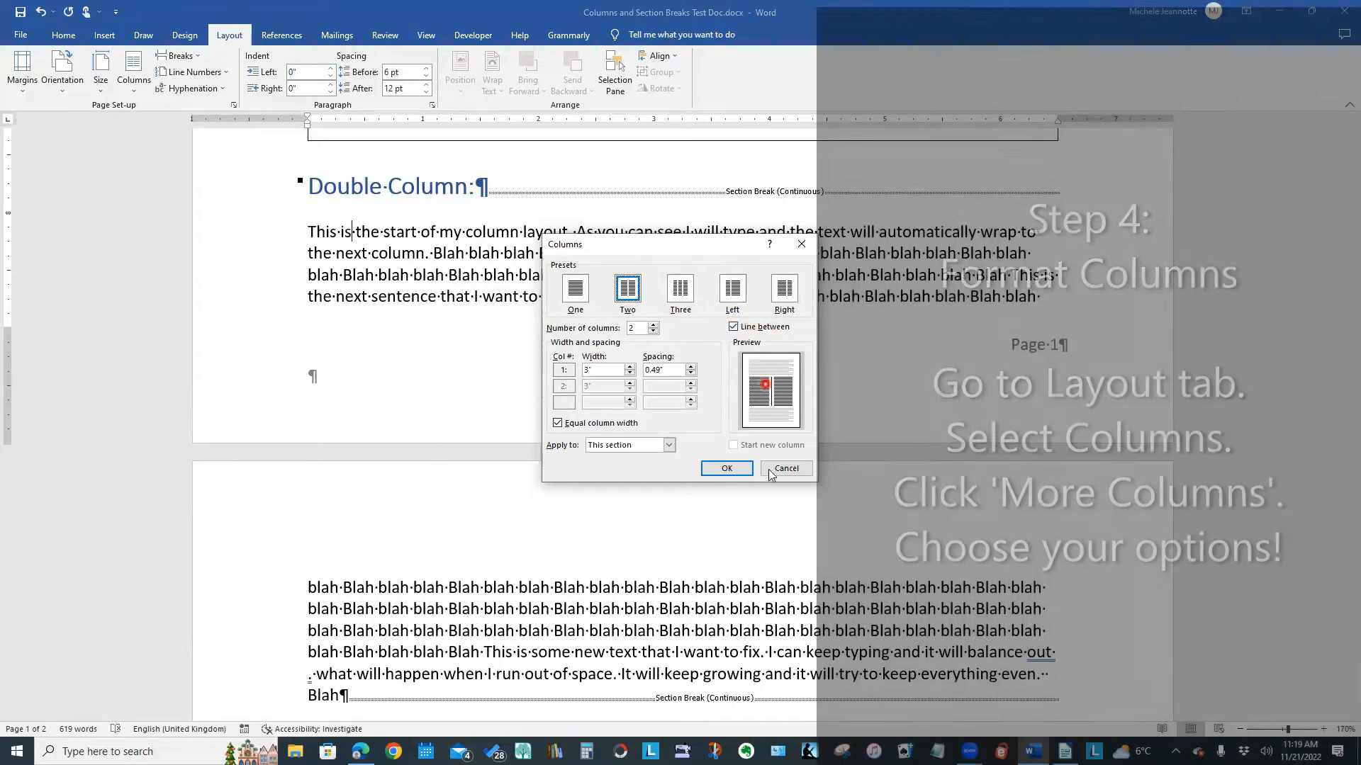
click(768, 470)
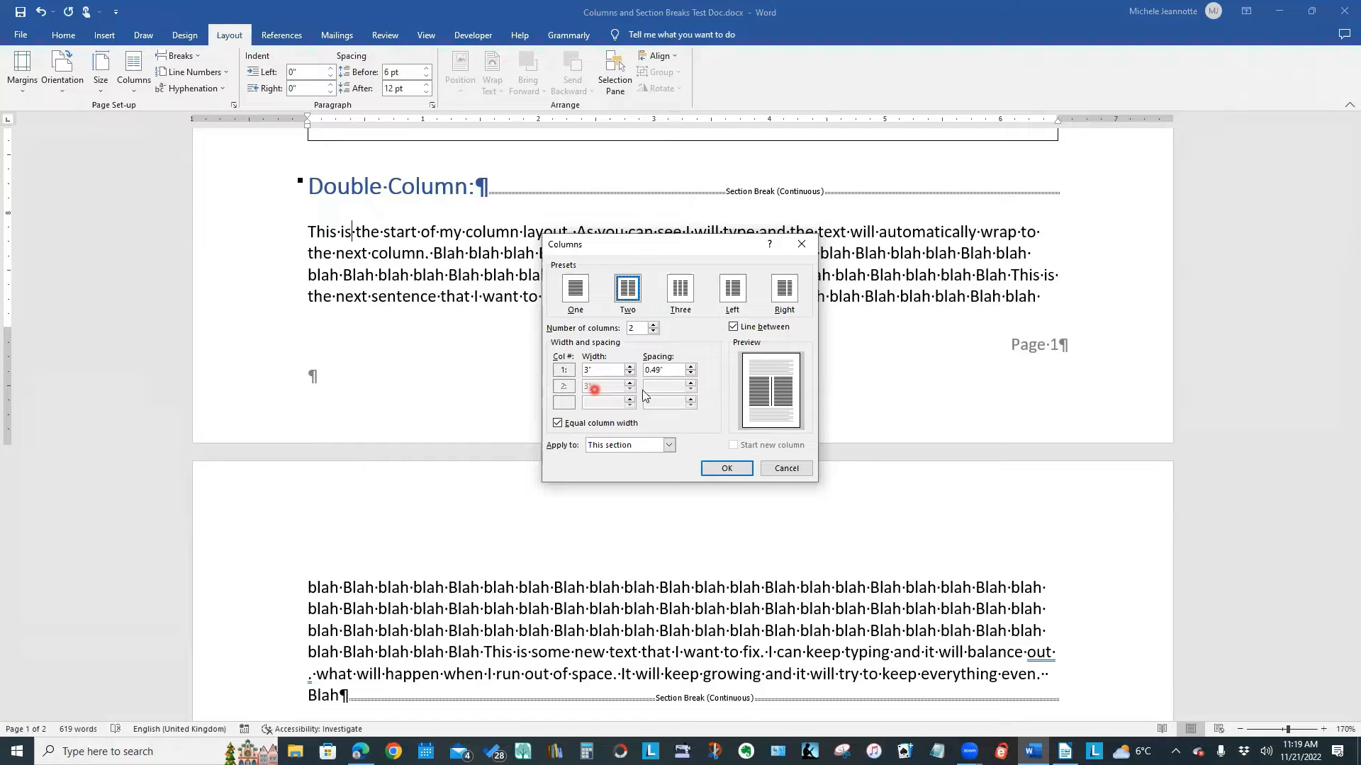
click(726, 470)
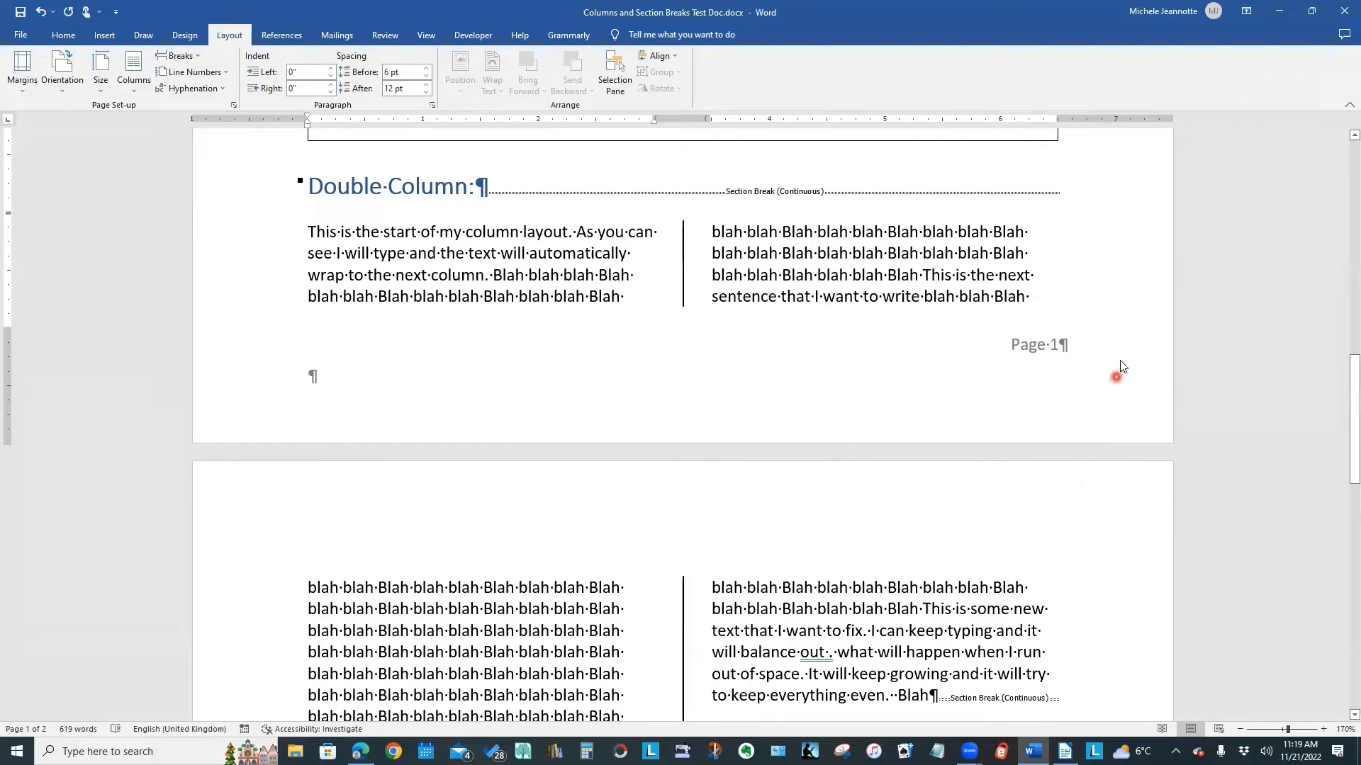
scroll(1124, 360, down, 3)
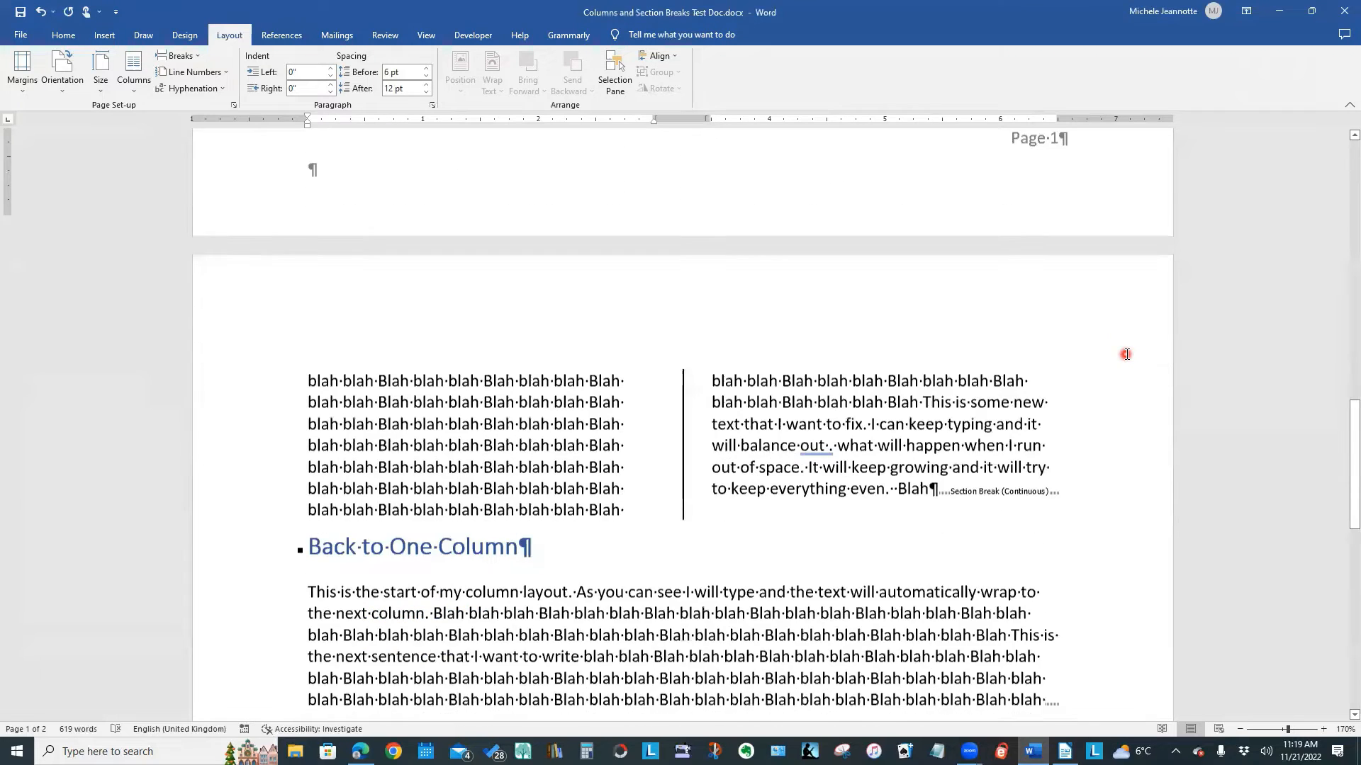
scroll(1126, 355, down, 1)
scroll(1126, 355, up, 4)
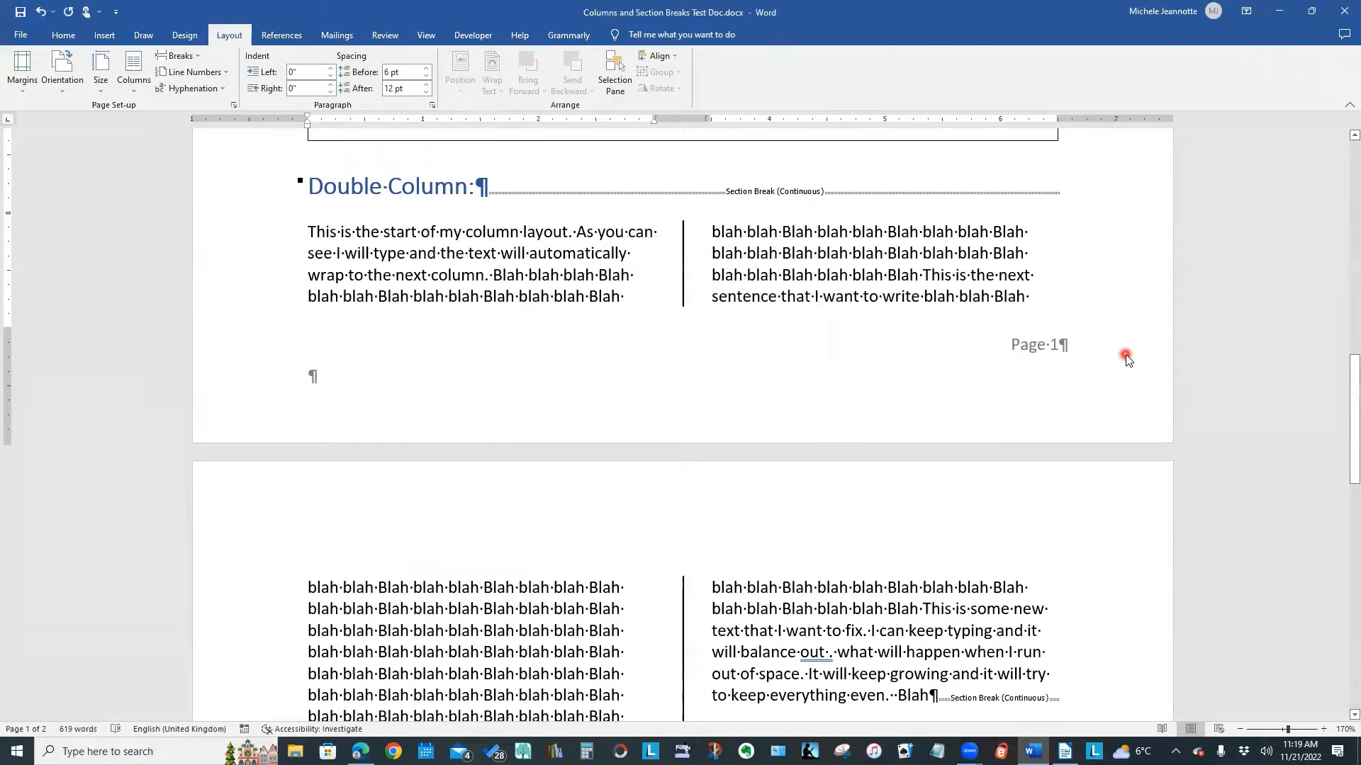
- Insert a Continuous section break directly before the body text under the Now Three Columns heading
scroll(1126, 358, down, 1)
scroll(1126, 358, up, 1)
scroll(1166, 386, down, 3)
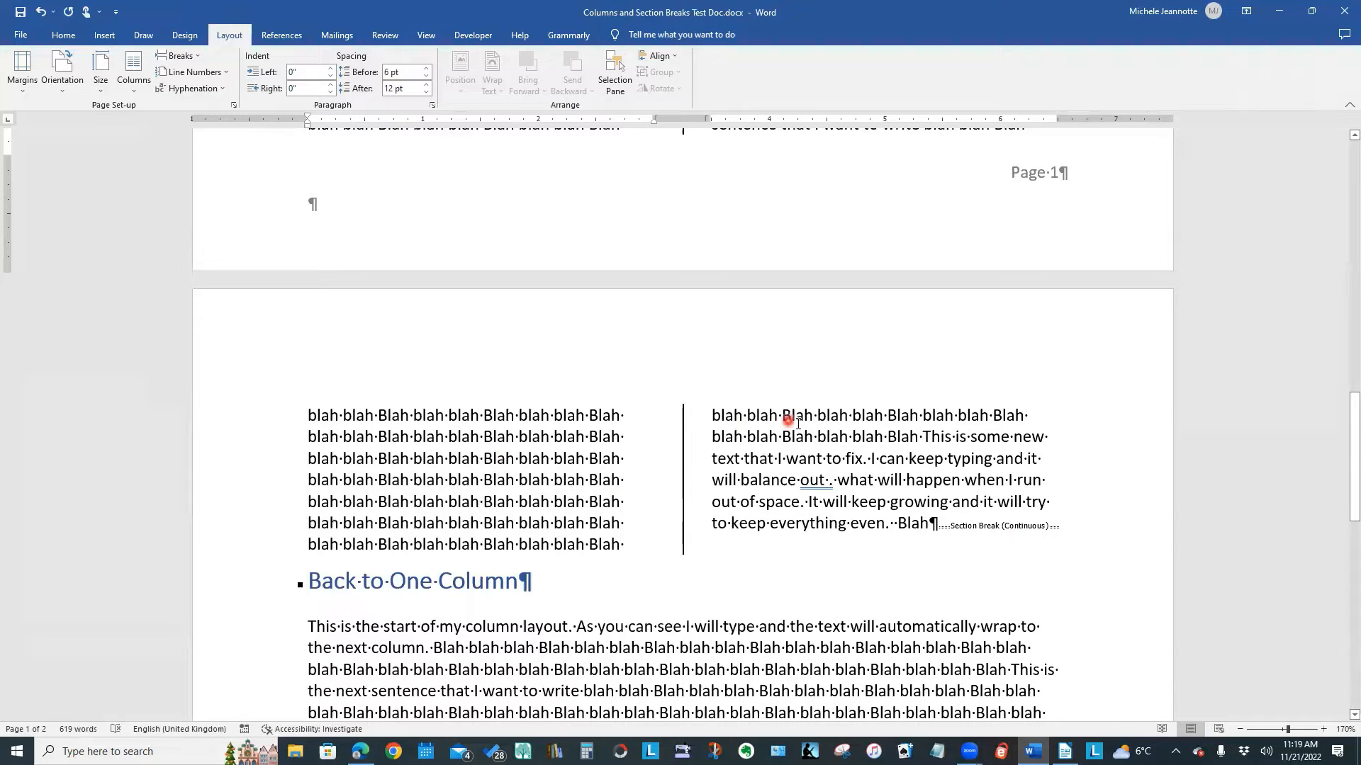
scroll(1120, 551, down, 3)
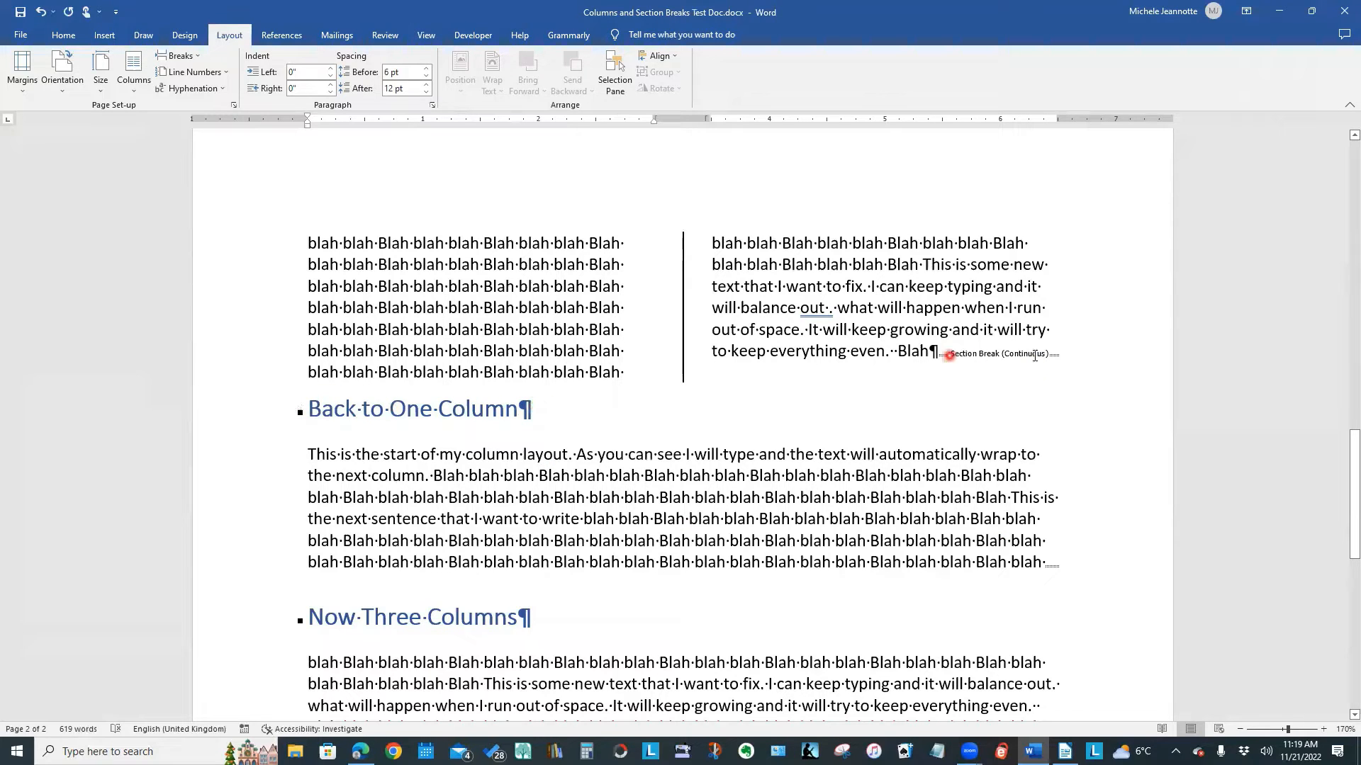
scroll(1068, 422, down, 4)
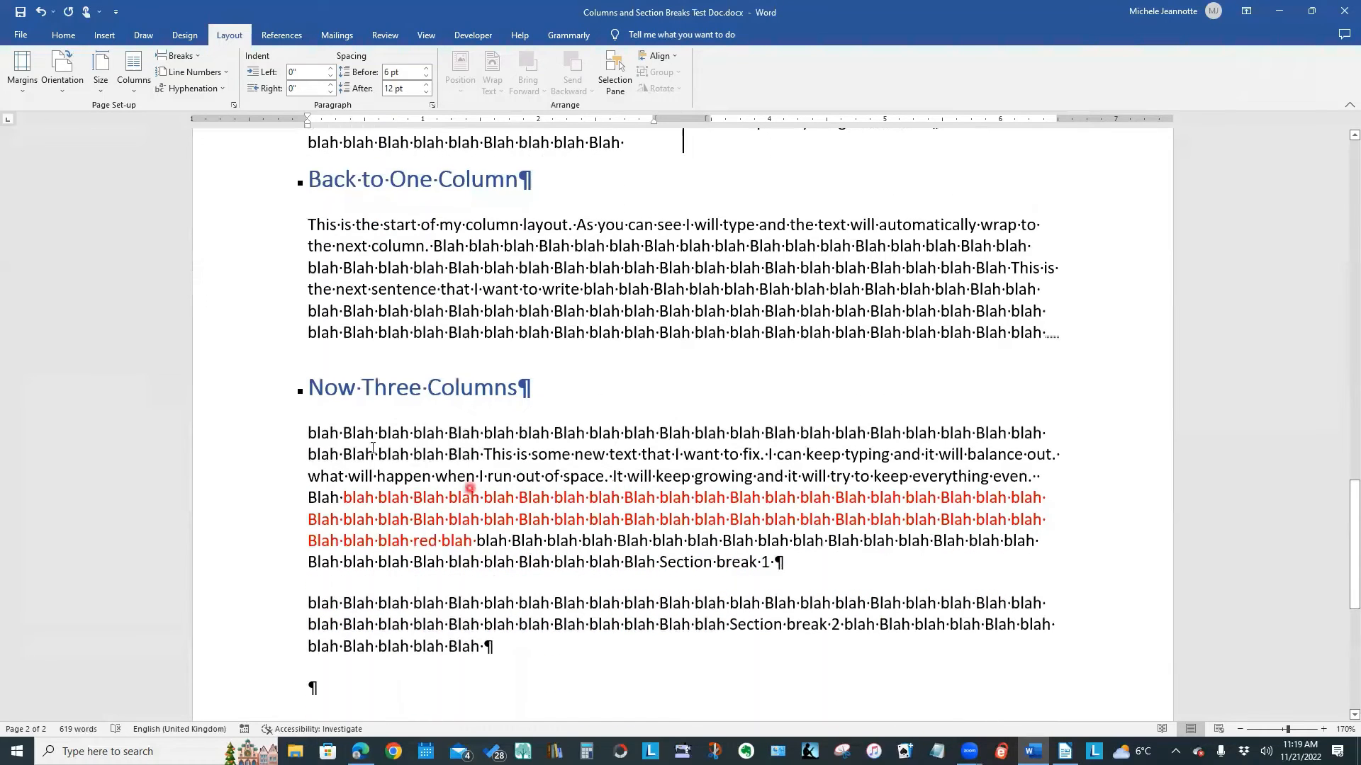
click(307, 433)
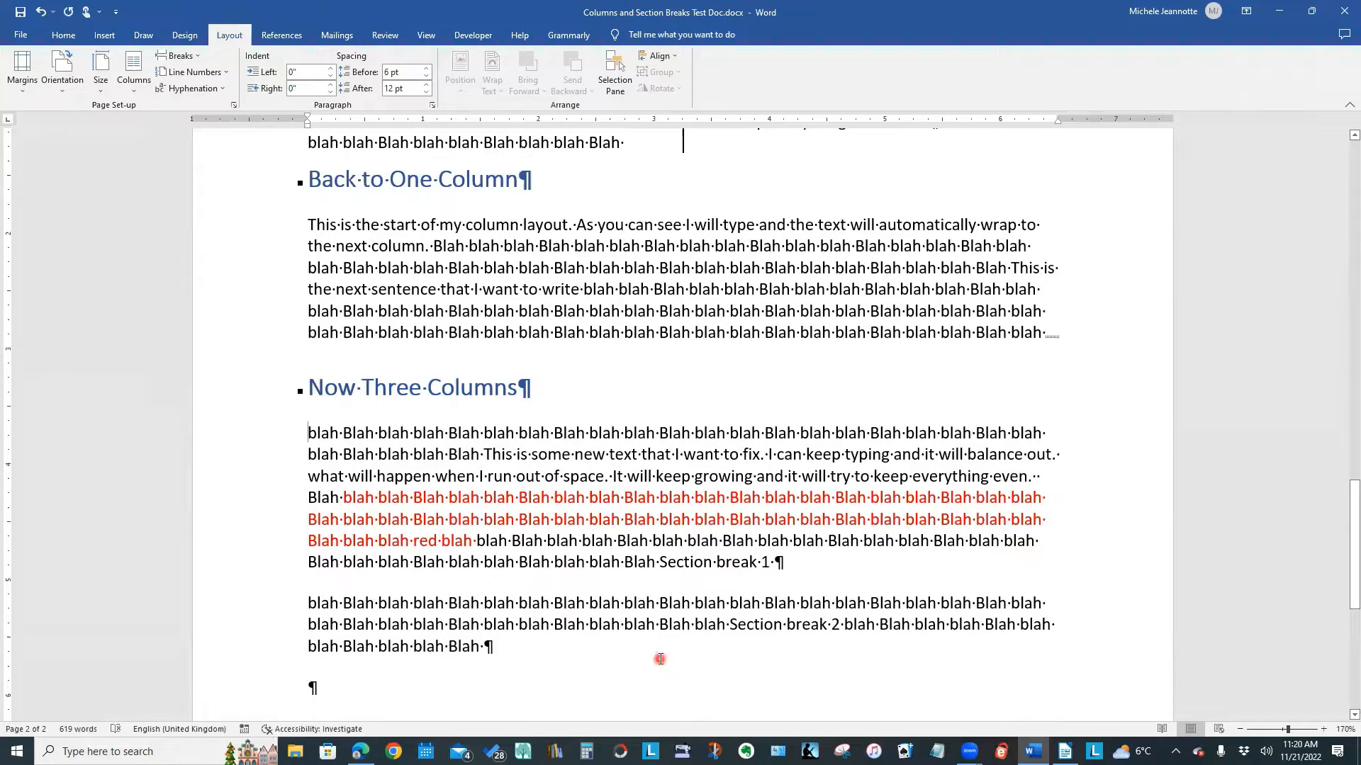
click(306, 433)
click(178, 56)
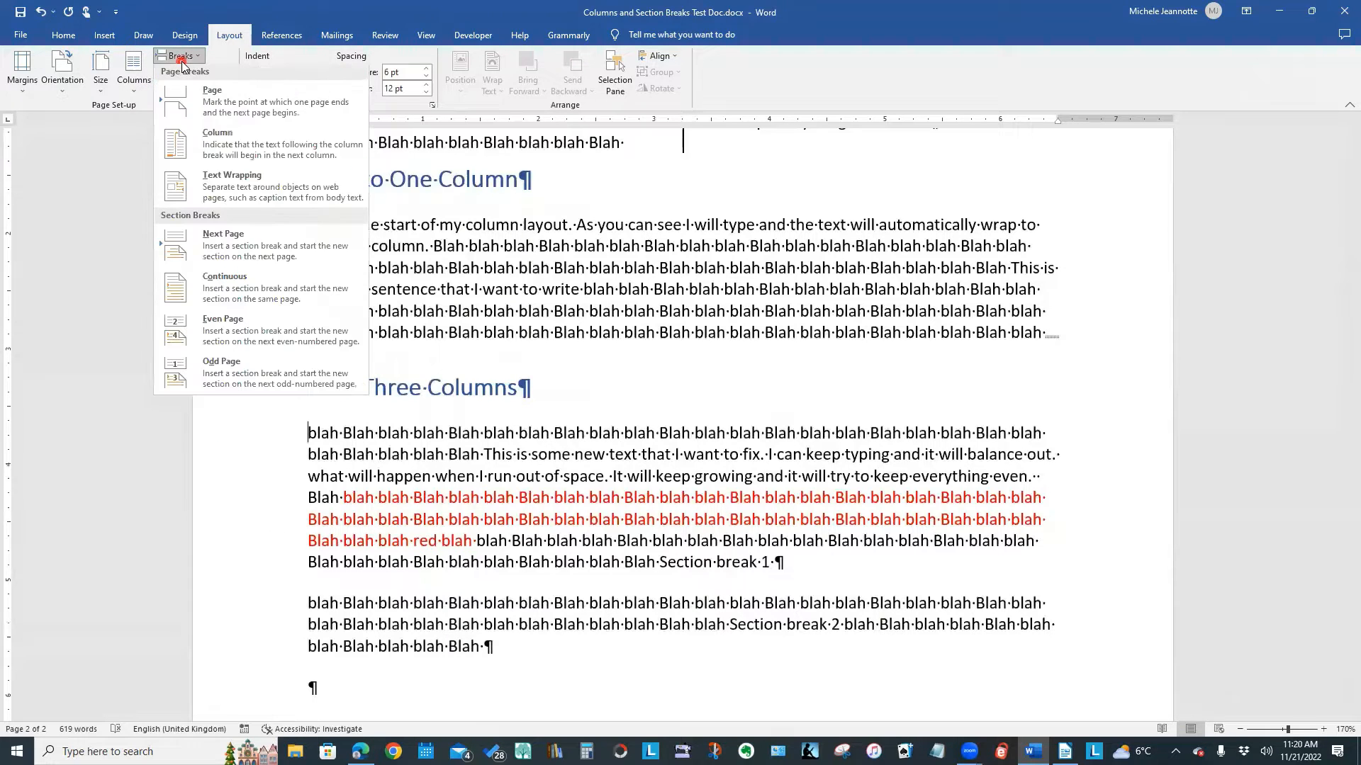
click(243, 291)
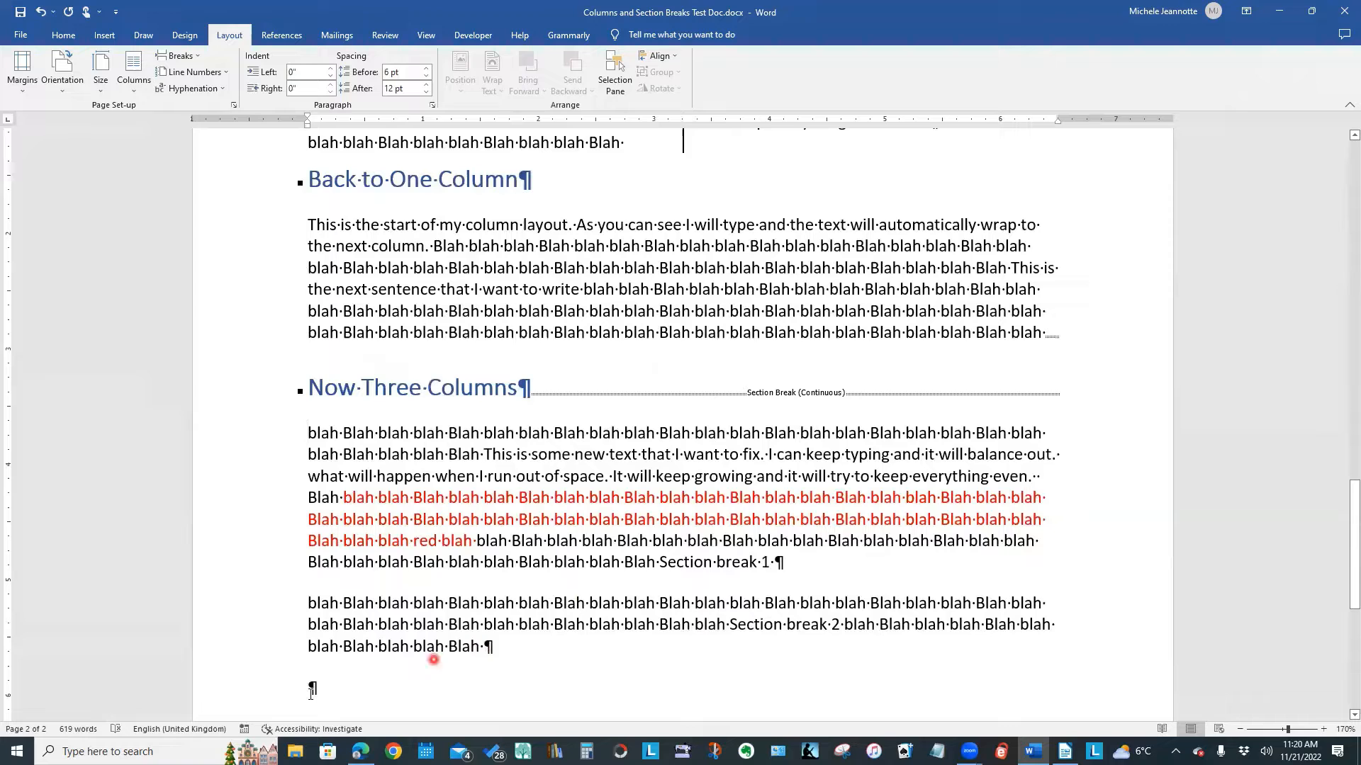
- Insert a Continuous section break at the empty paragraph following the Now Three Columns text
click(310, 690)
click(193, 58)
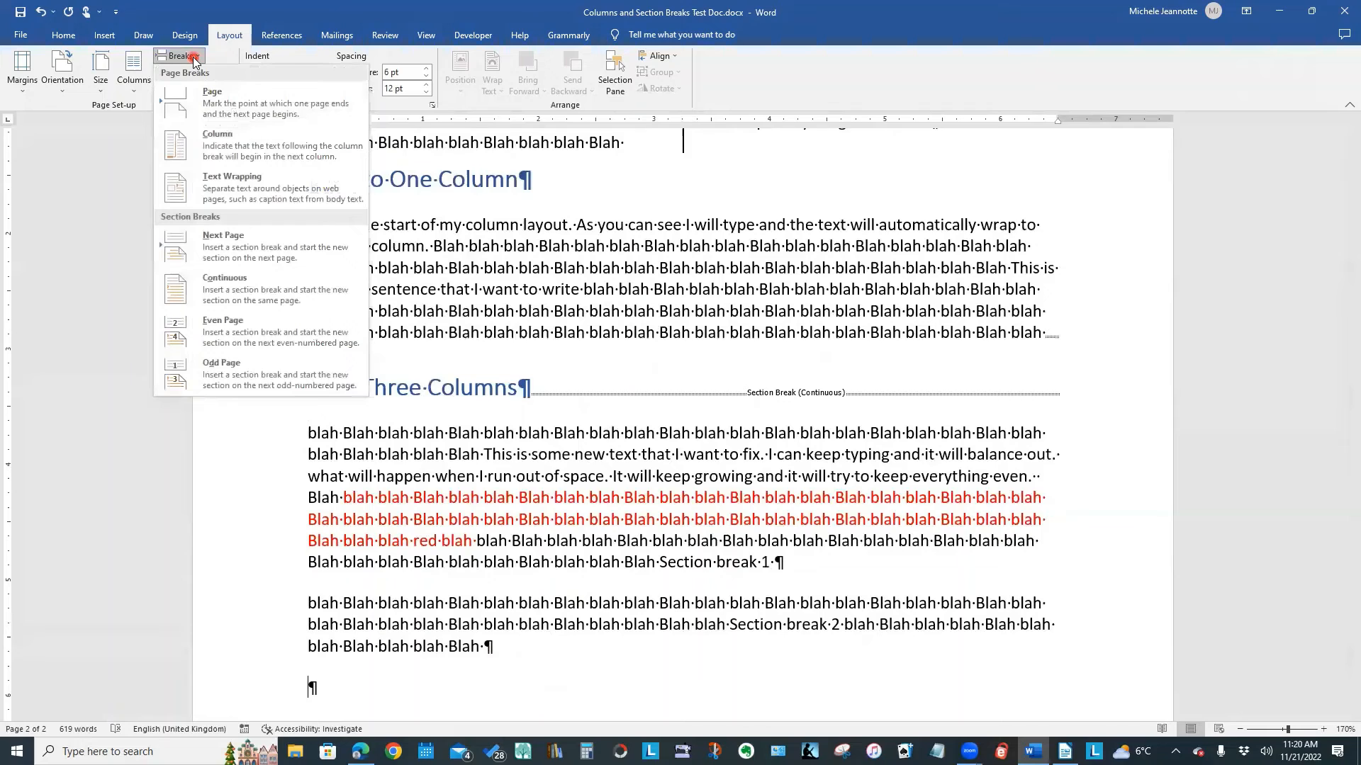
click(205, 293)
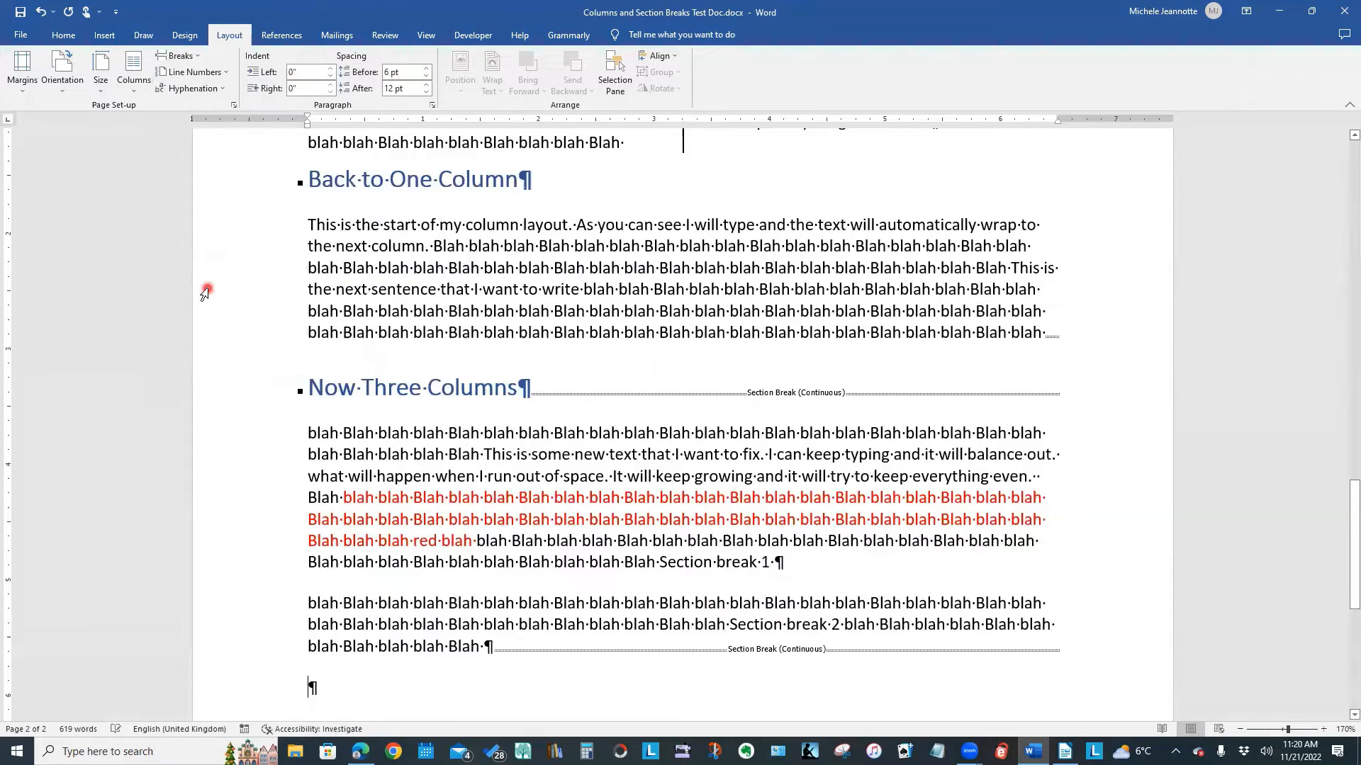
- Format the text between the two section breaks under Now Three Columns as three columns, applied to this section
click(306, 436)
drag(306, 436, 624, 644)
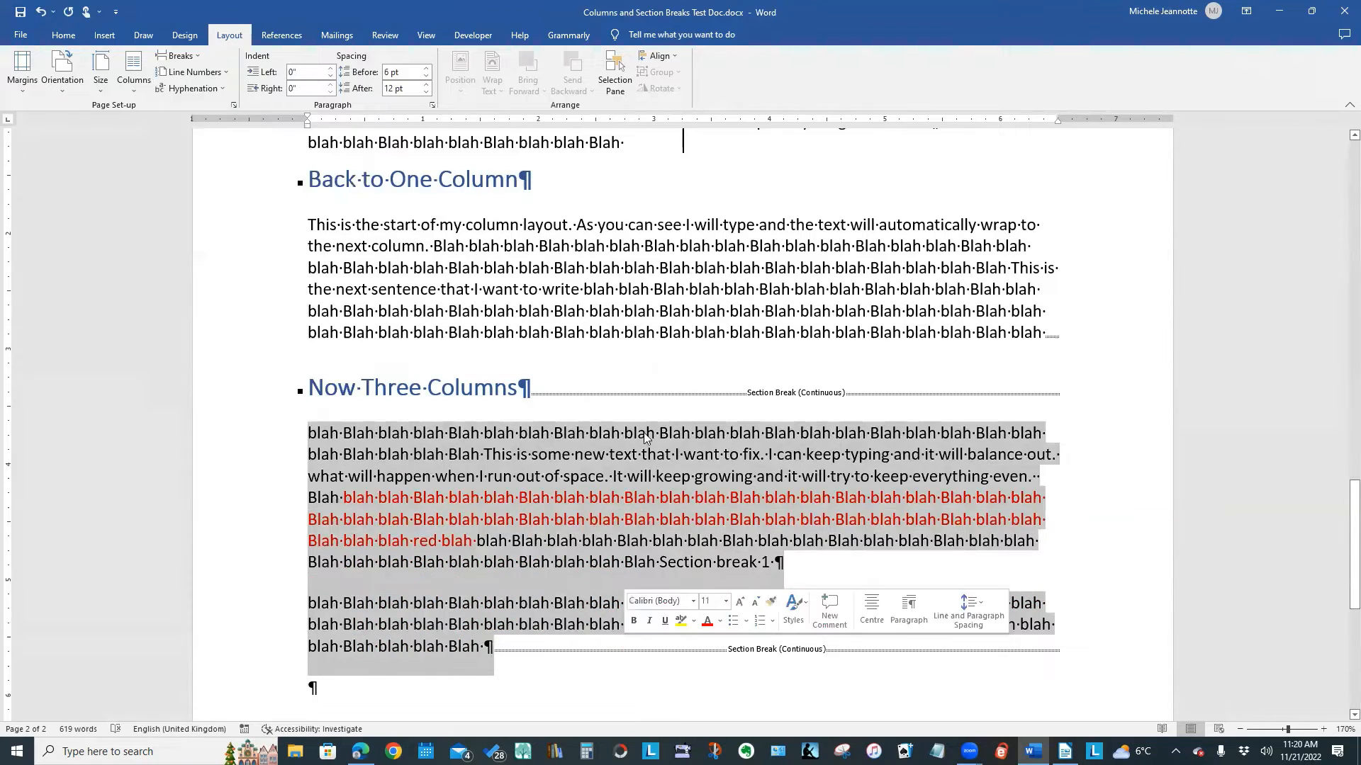
click(345, 502)
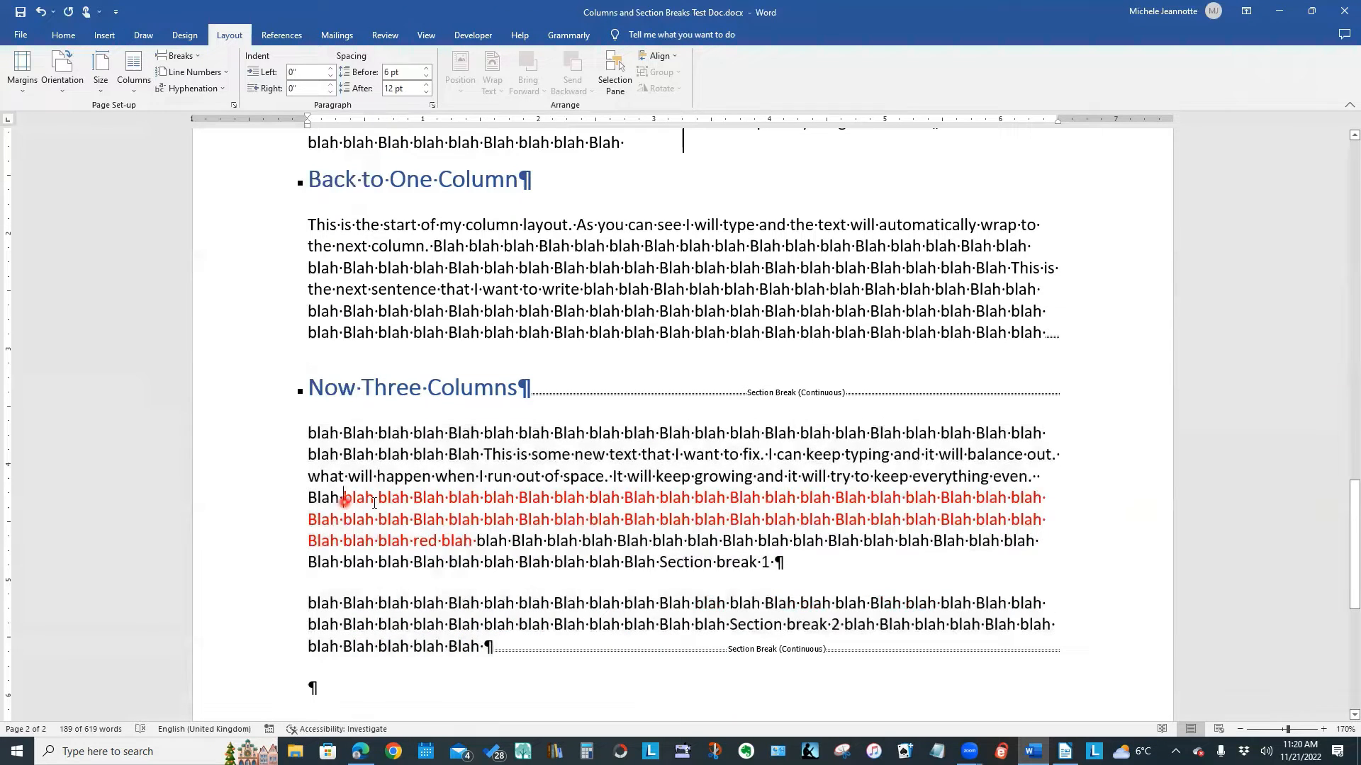
click(339, 451)
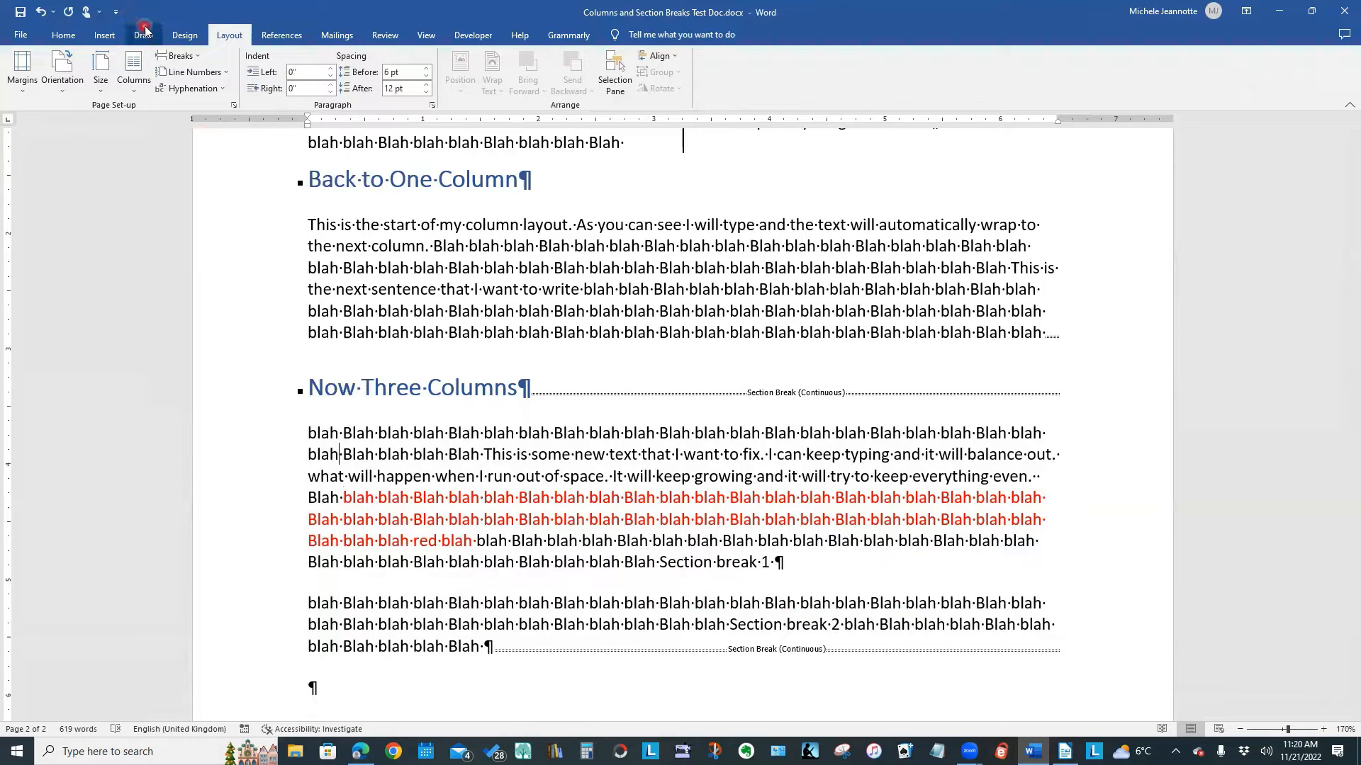
click(136, 94)
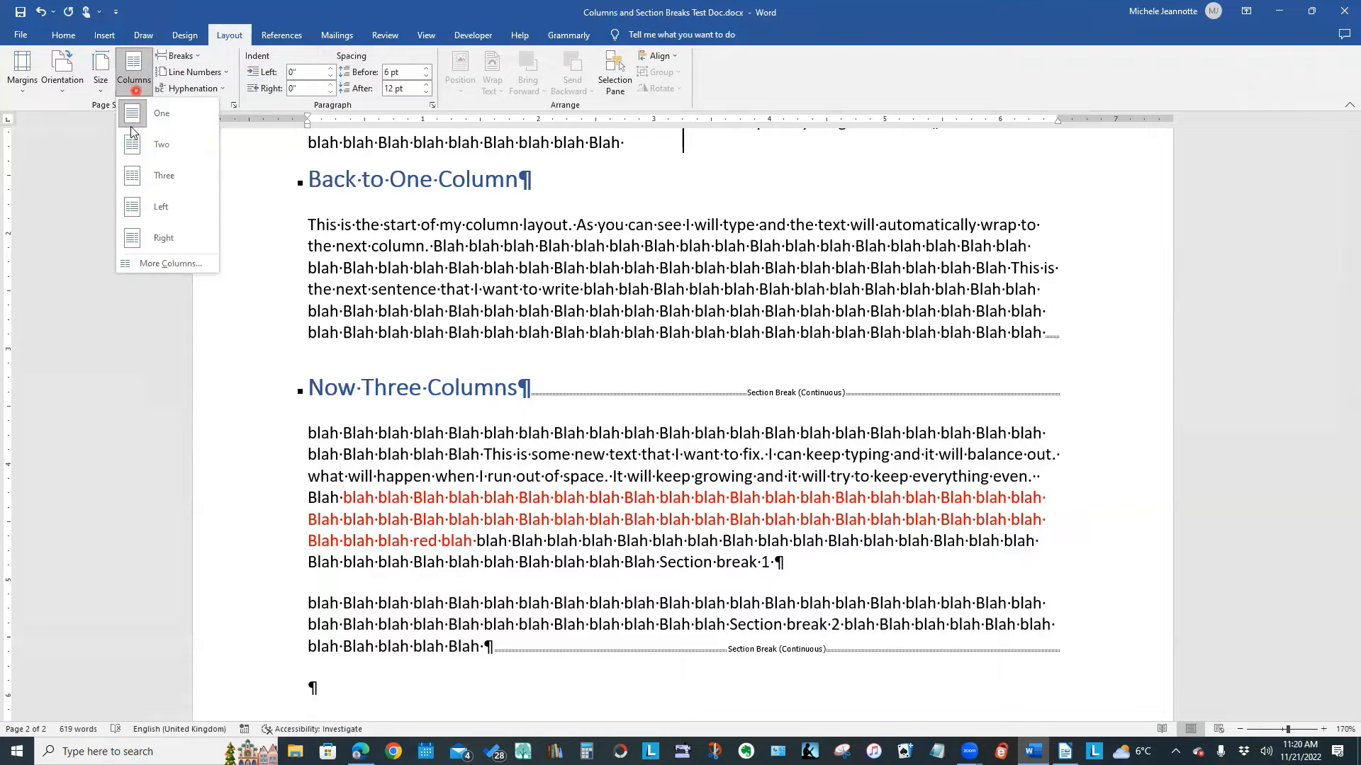
click(141, 263)
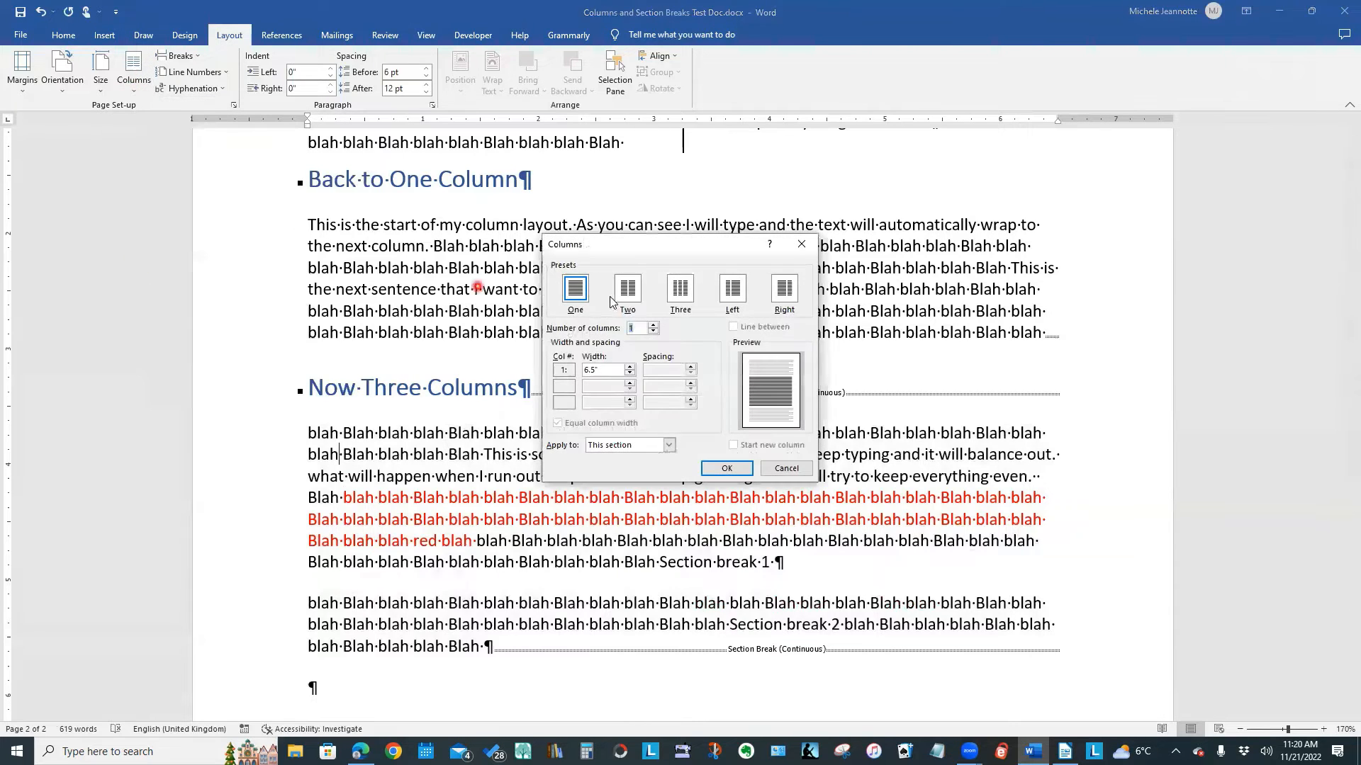
click(680, 289)
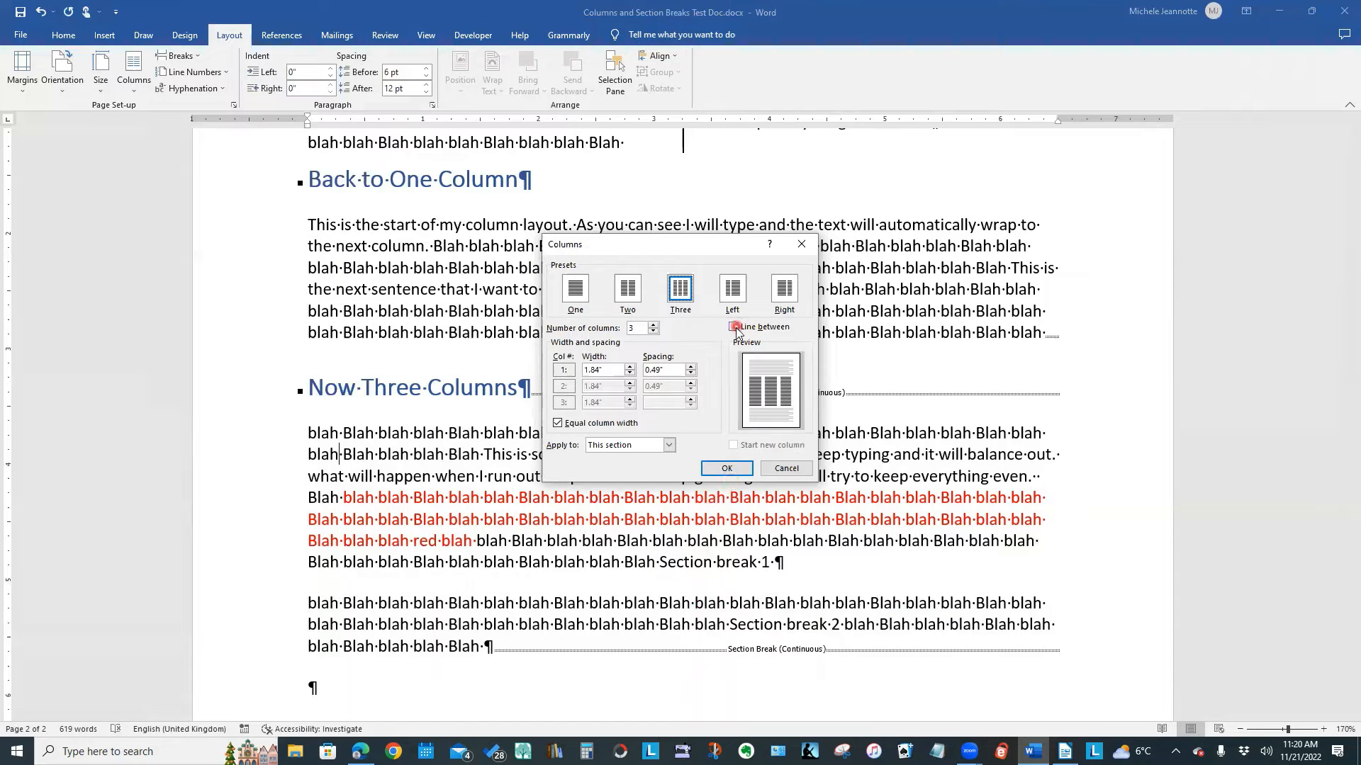
click(723, 470)
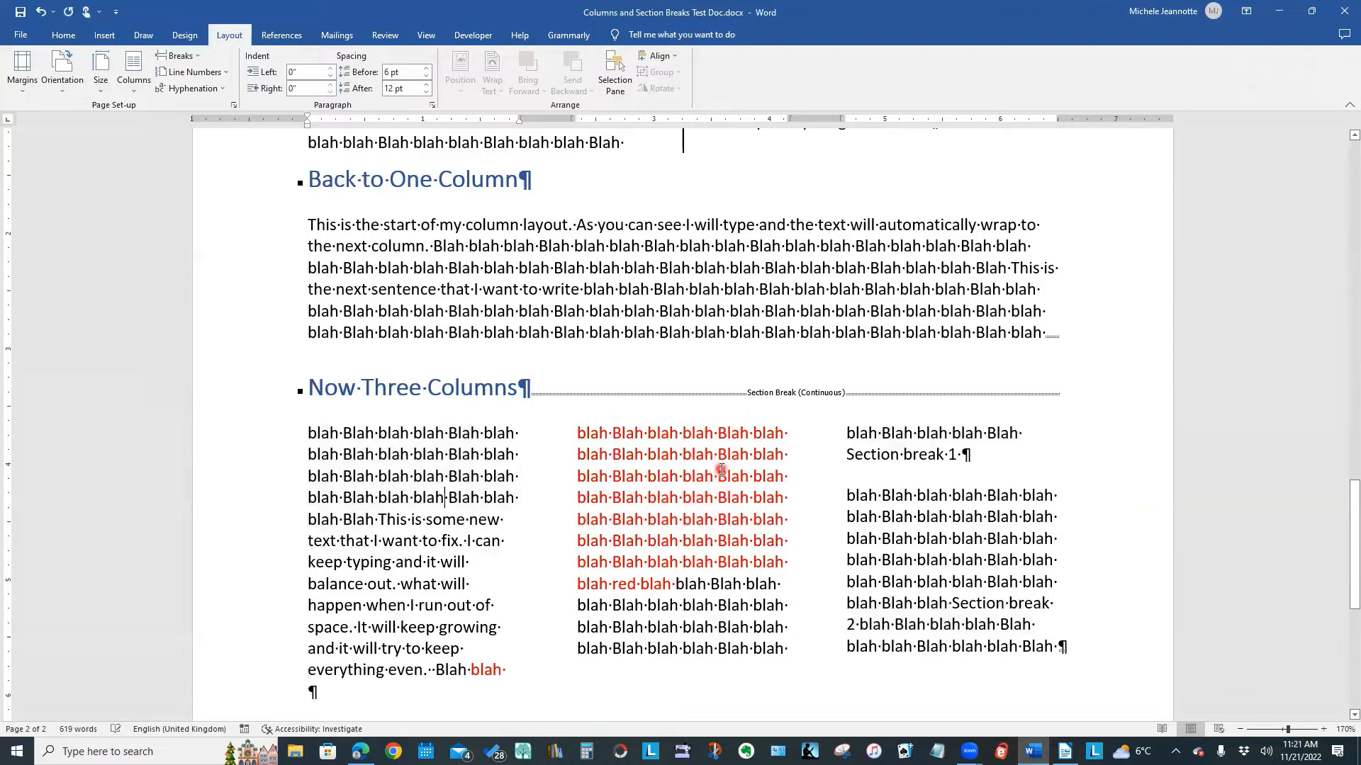
click(956, 454)
- Undo the three-column formatting and both section breaks around the Now Three Columns text
key(ctrl+z)
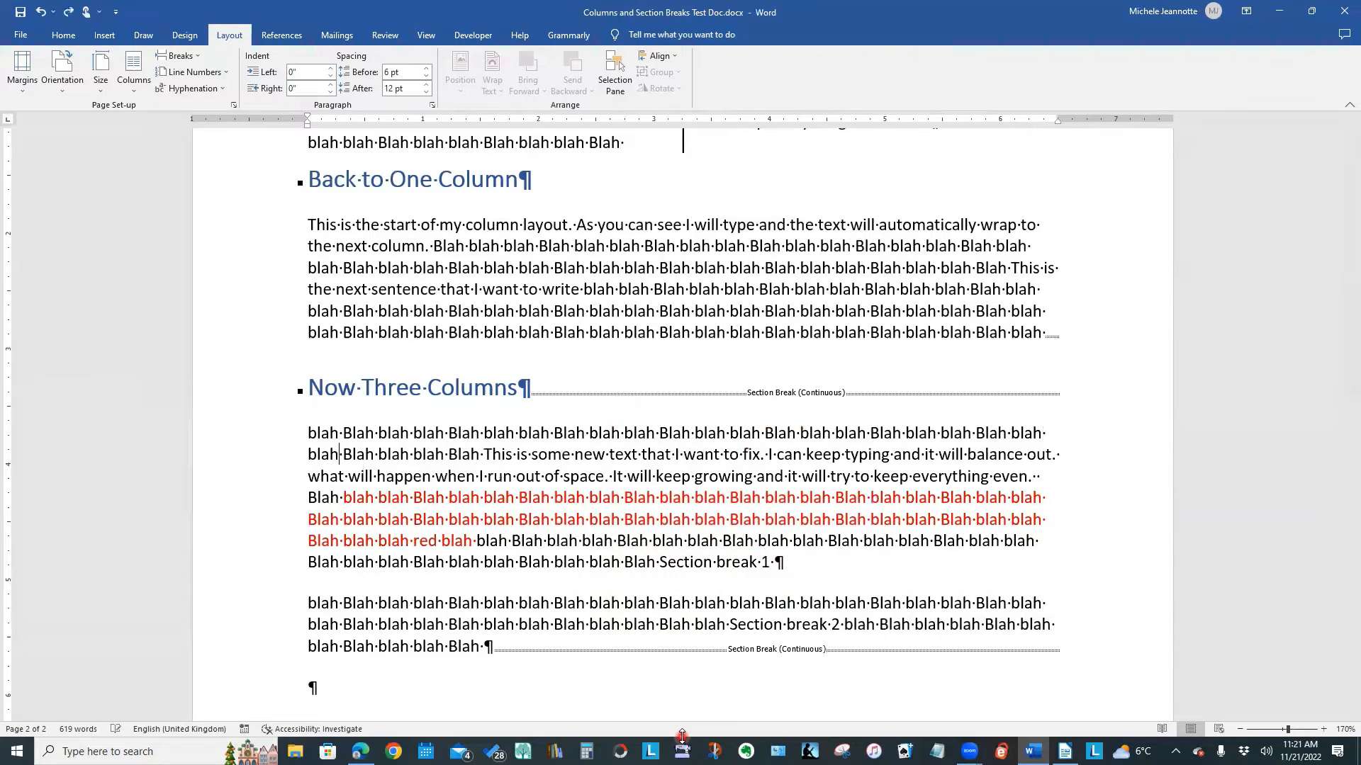
key(ctrl+z)
key(ctrl+z)
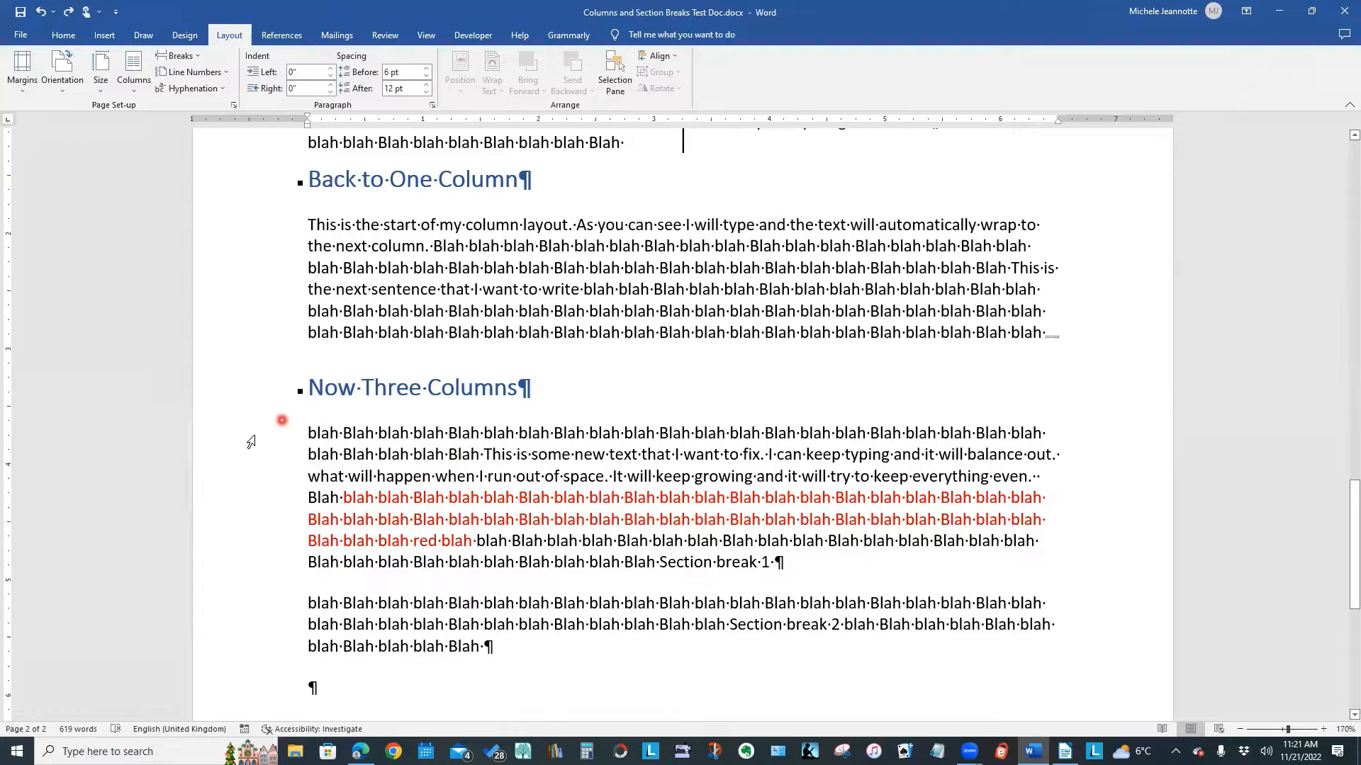
- Format both text paragraphs under Now Three Columns as three columns, applied to the selected text only, and check where the columns end
drag(255, 433, 510, 647)
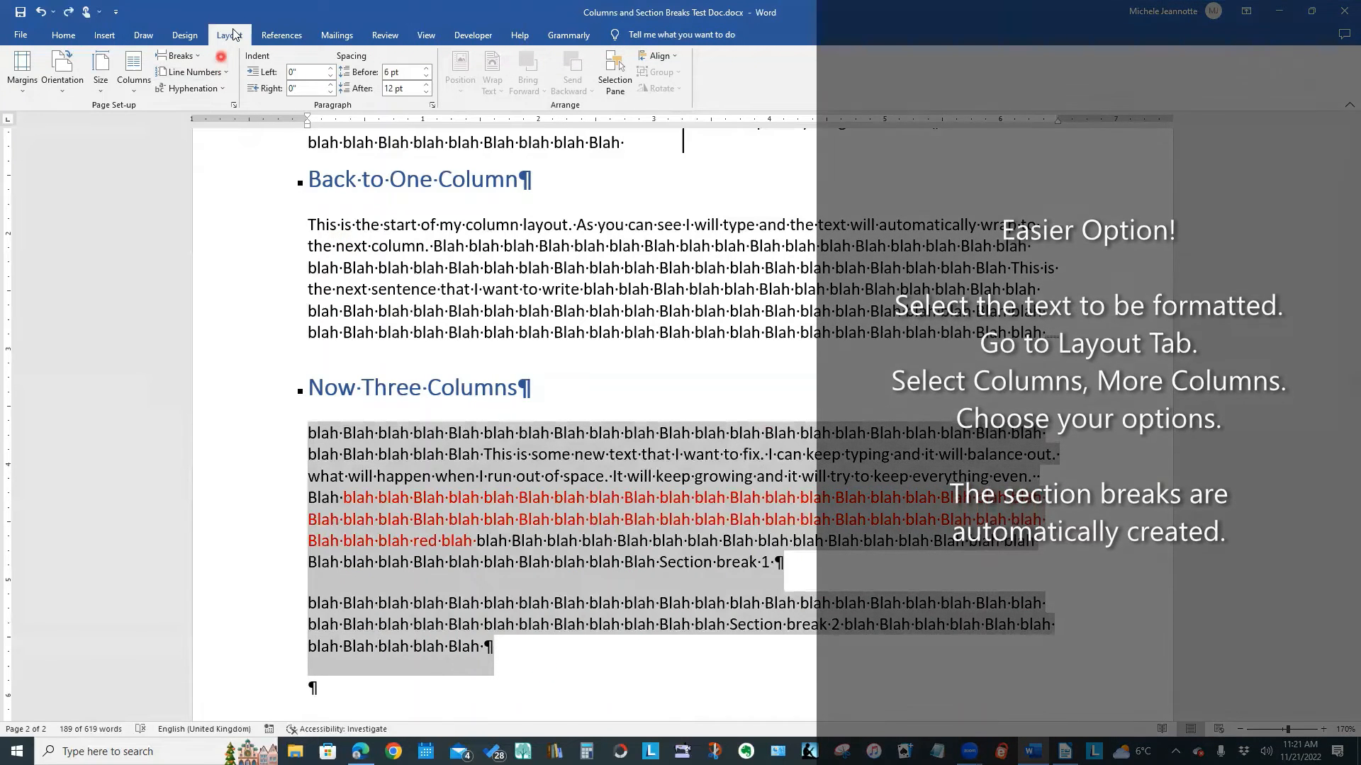
click(233, 34)
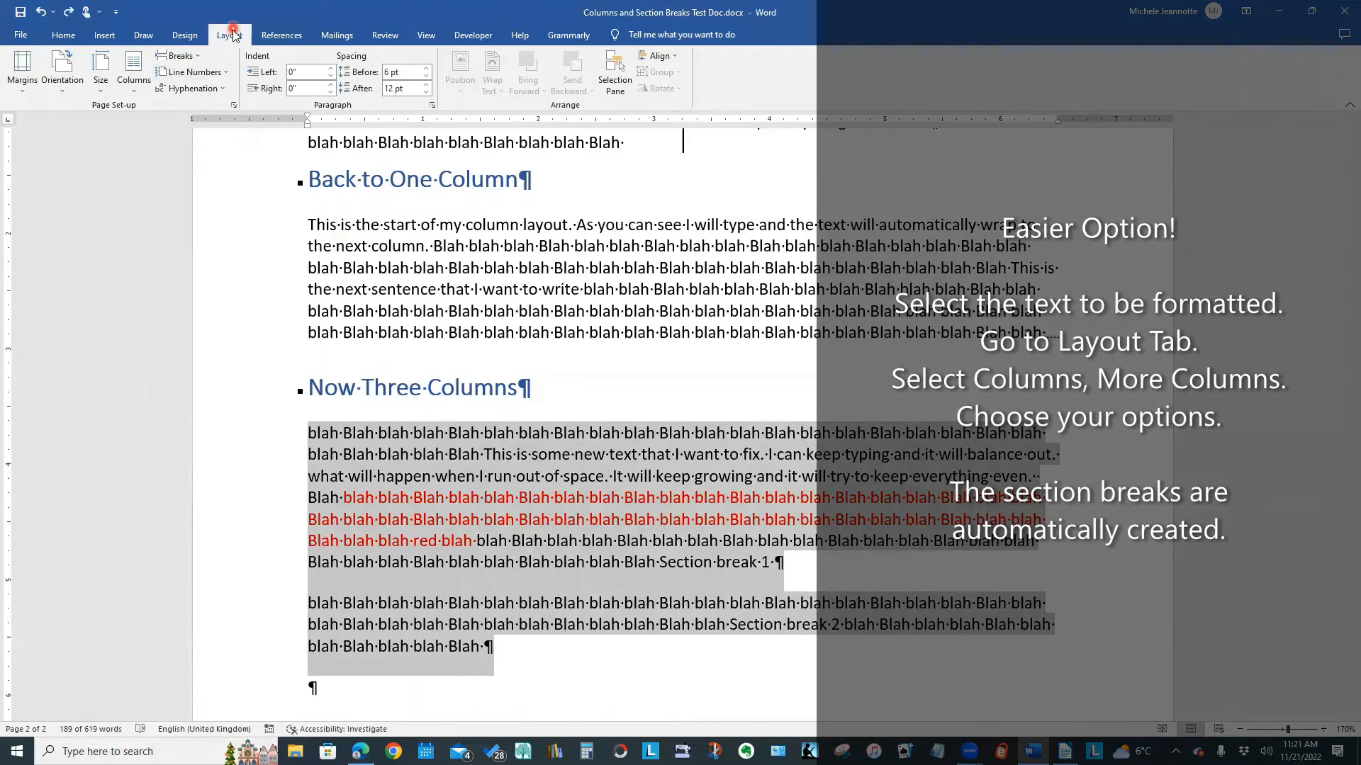
click(133, 93)
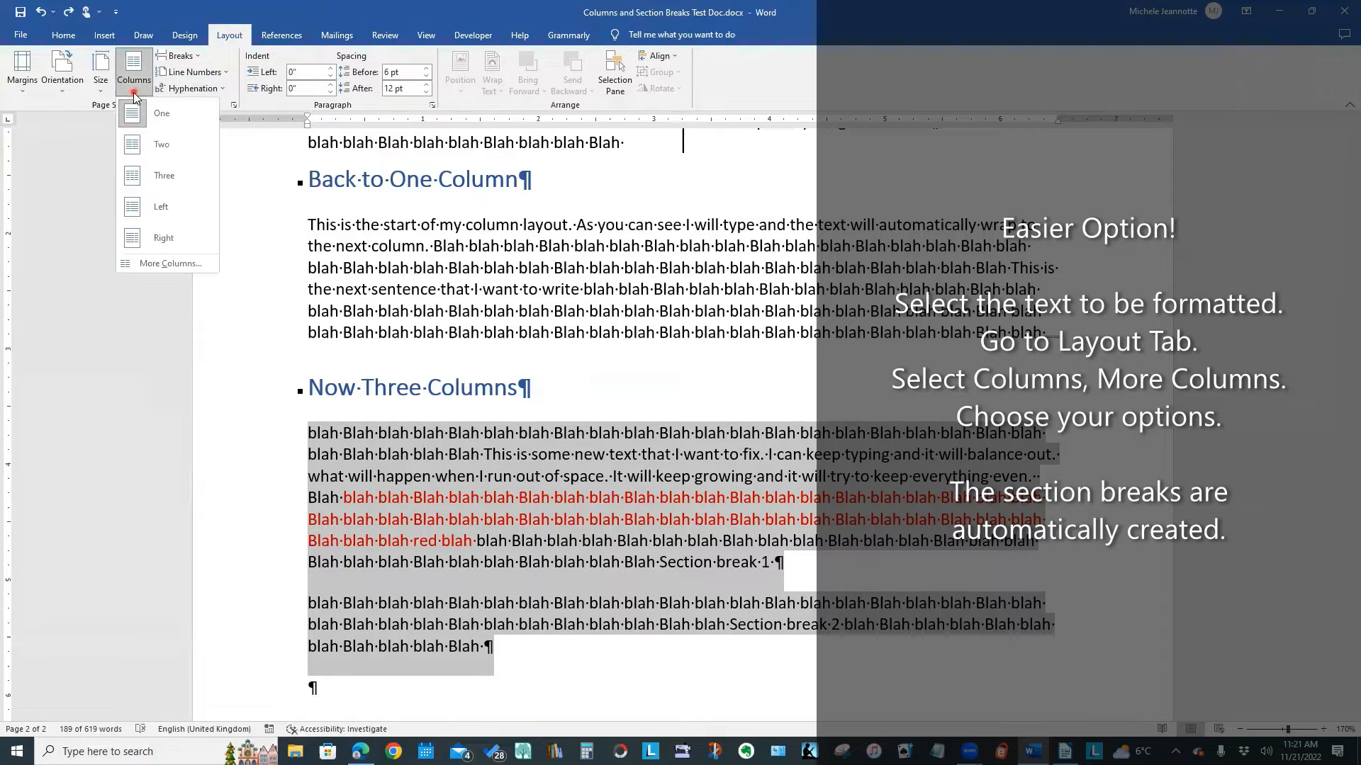
click(156, 264)
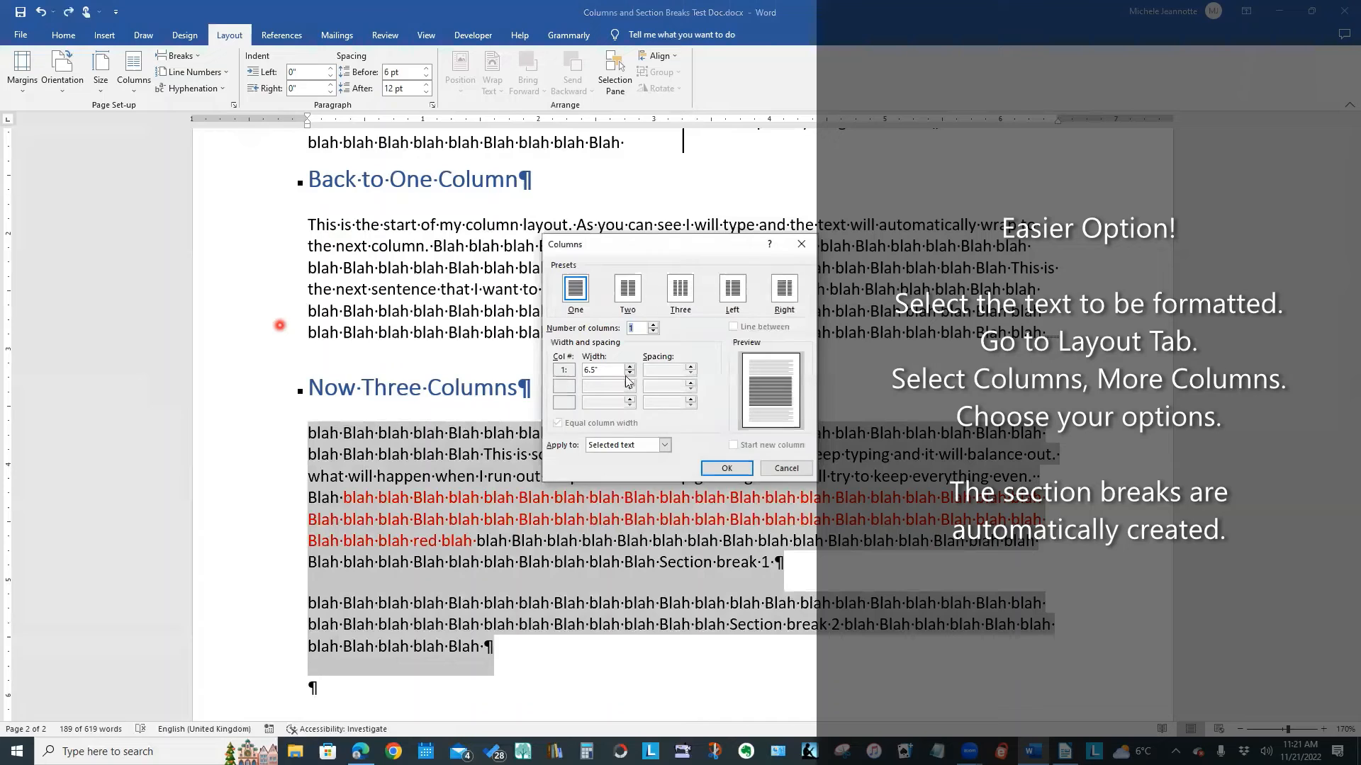
click(680, 291)
click(728, 468)
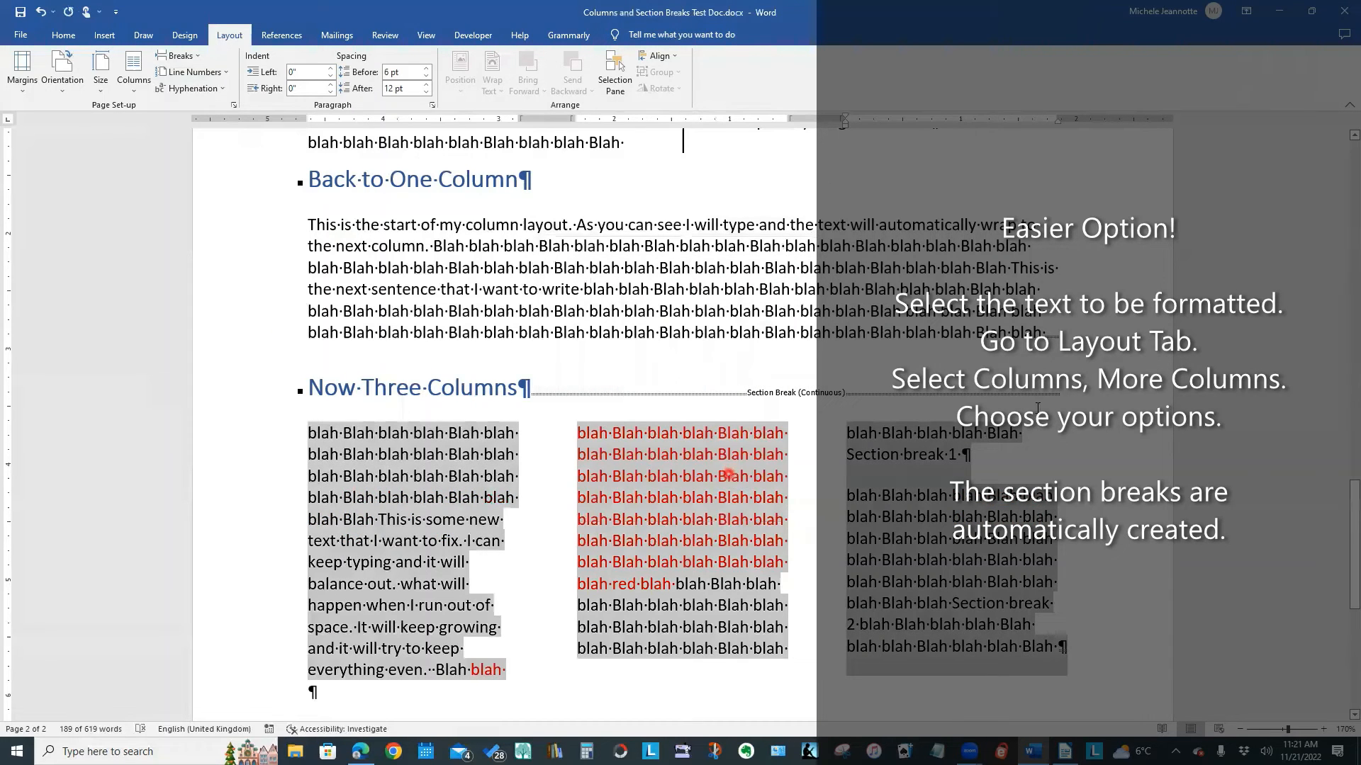
scroll(921, 368, down, 2)
scroll(839, 334, up, 1)
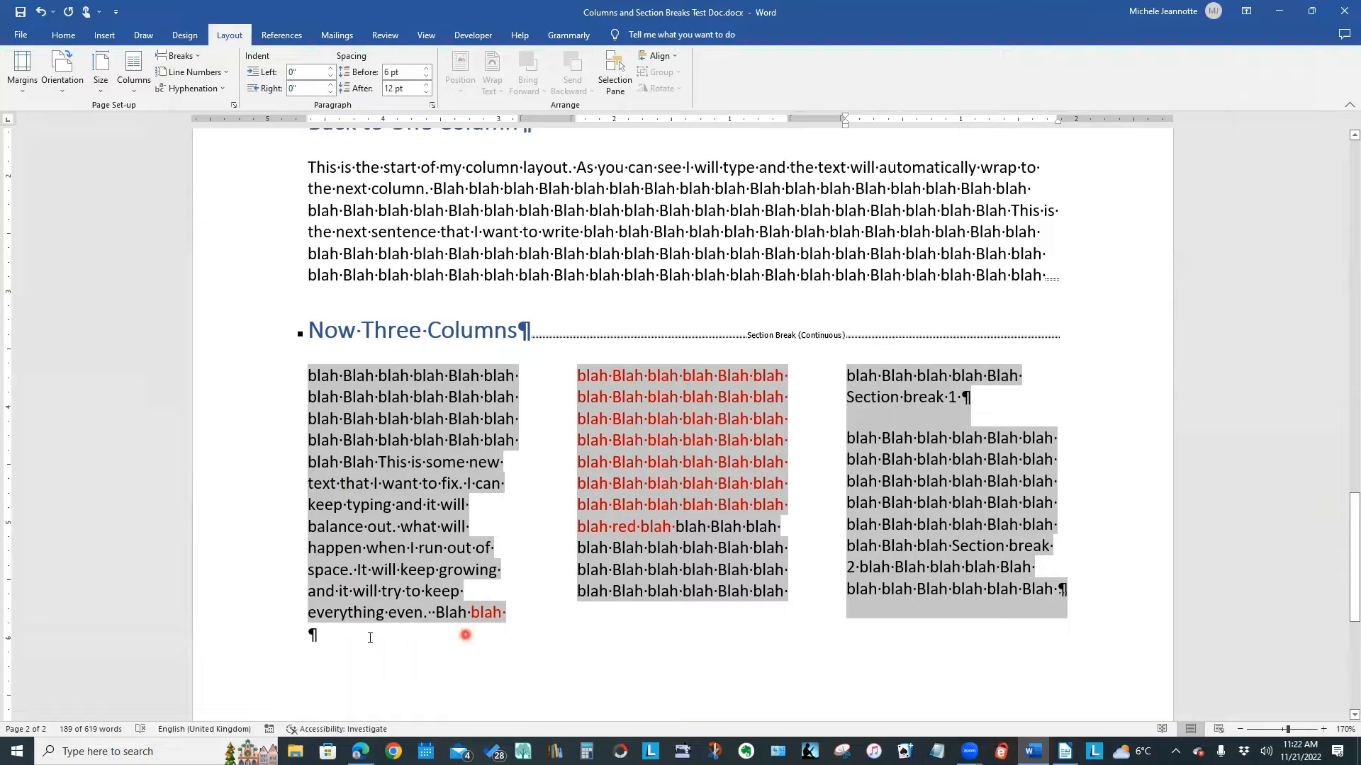
click(468, 640)
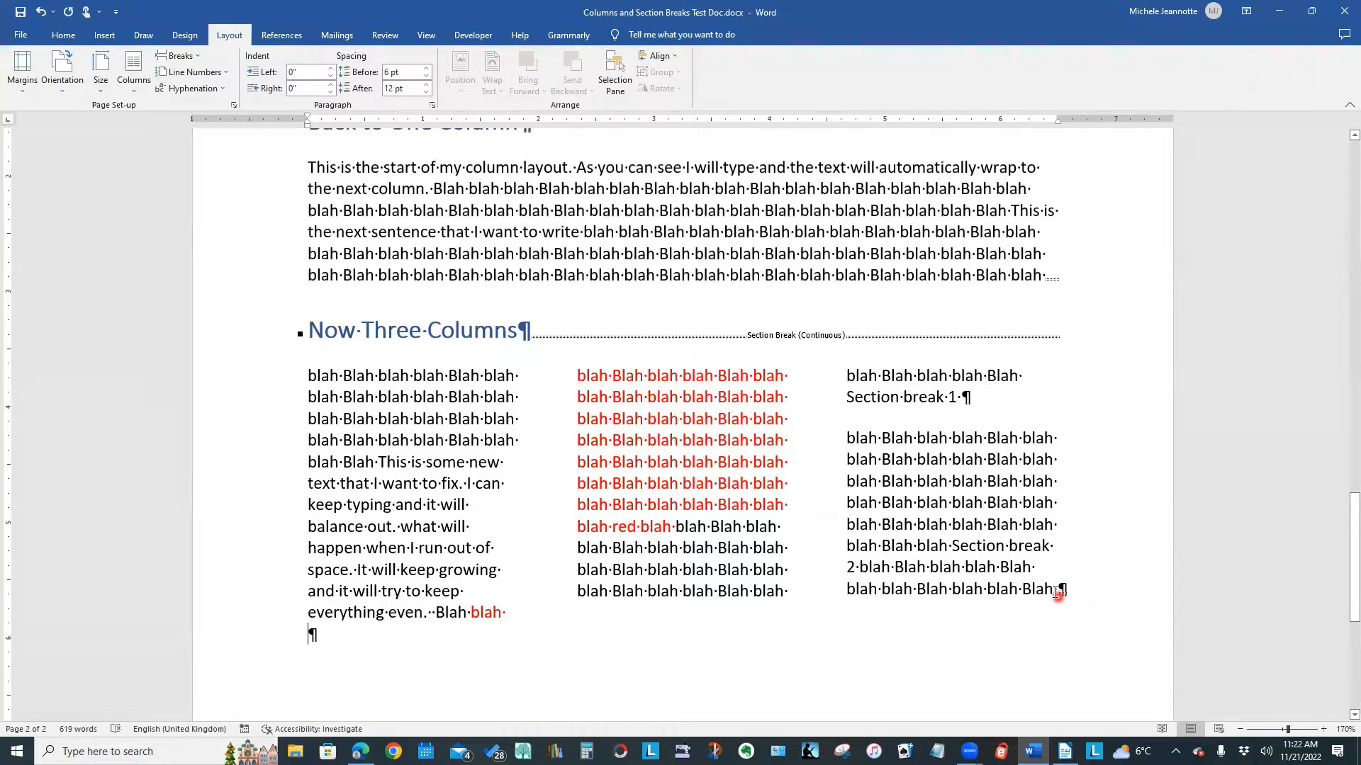
click(1051, 589)
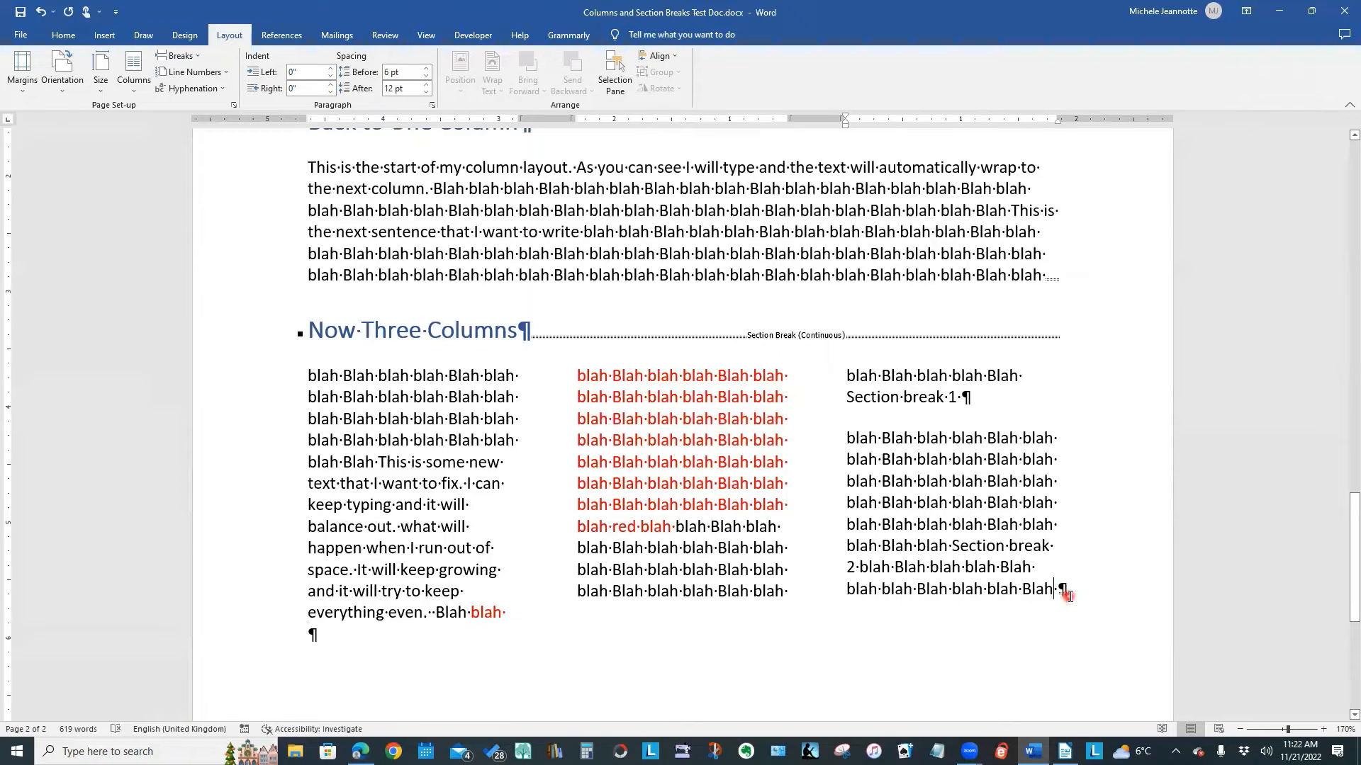
- Add the line "This is a new line of text that I will type and it will span the entire width of the page." below the columns
click(331, 645)
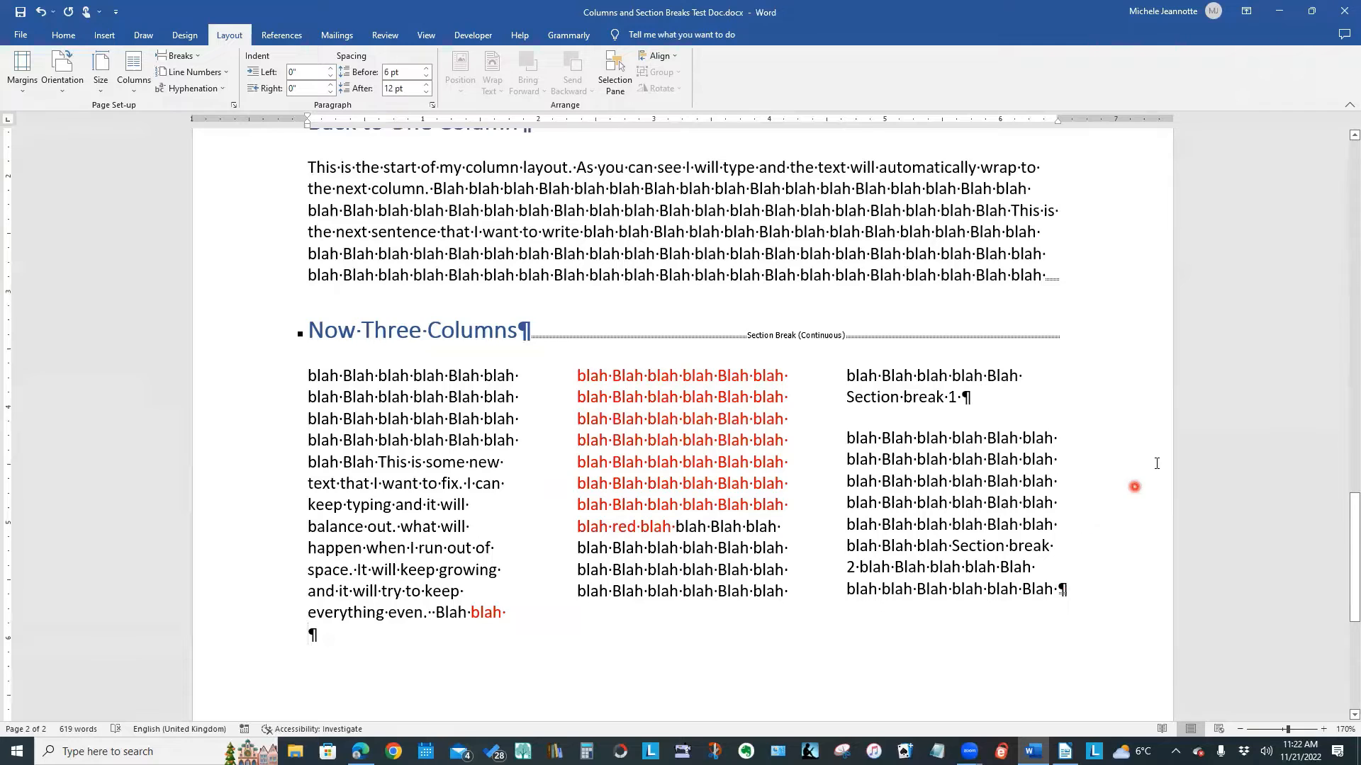
scroll(1157, 463, down, 4)
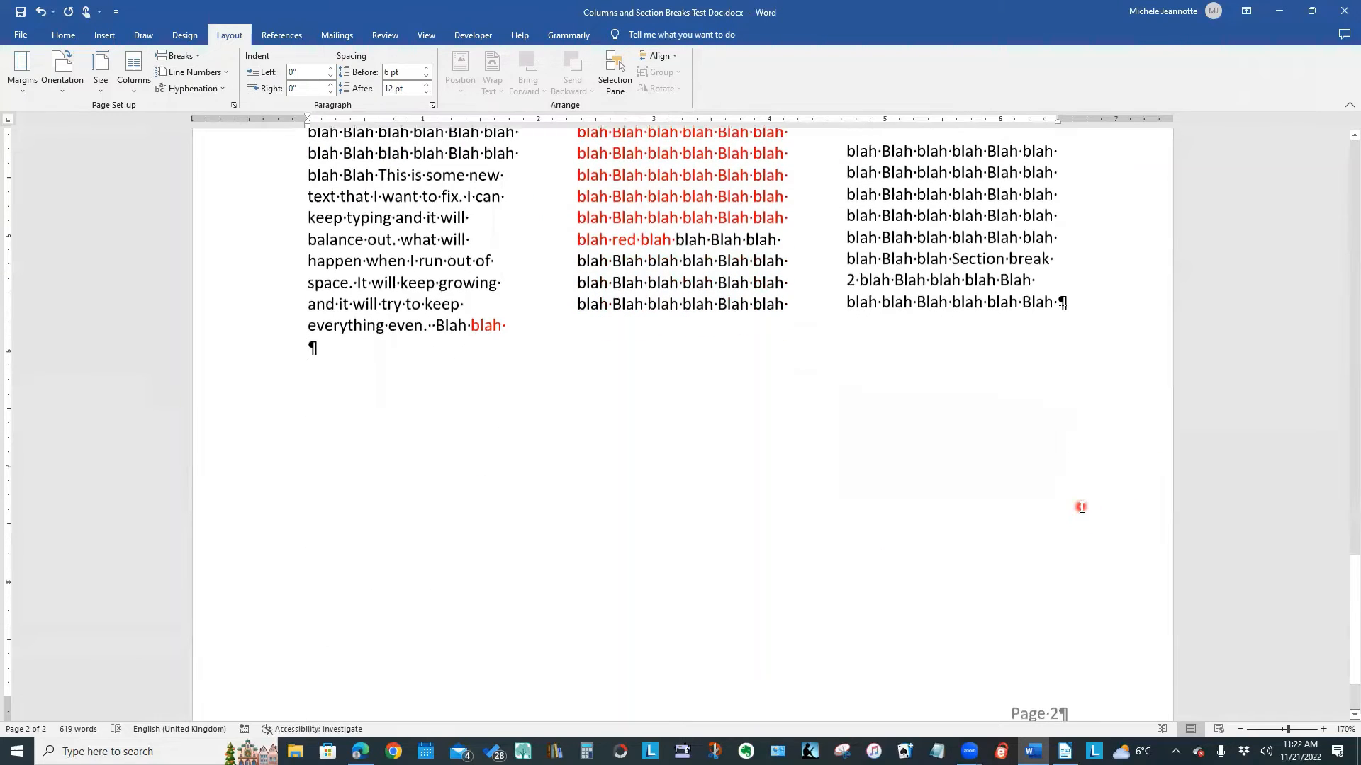
key(Return)
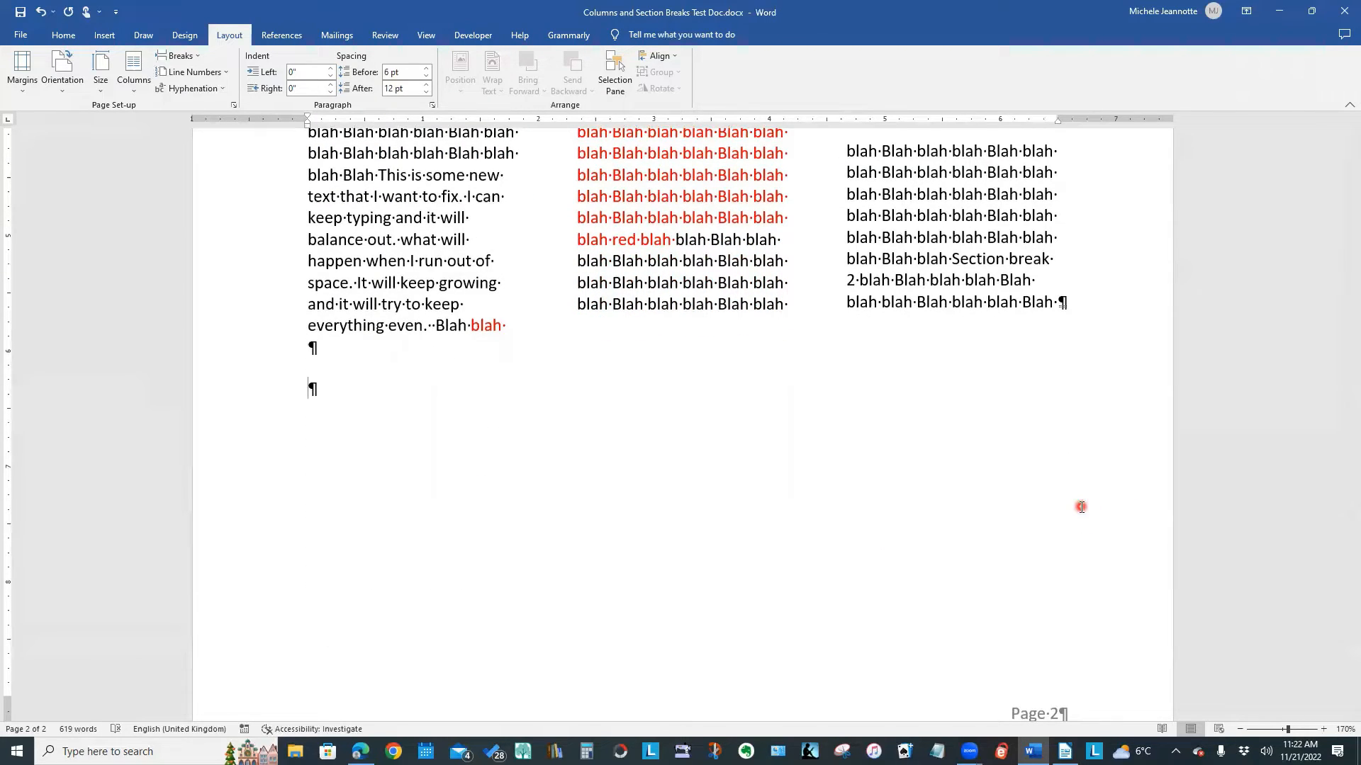
text(This is a new line of)
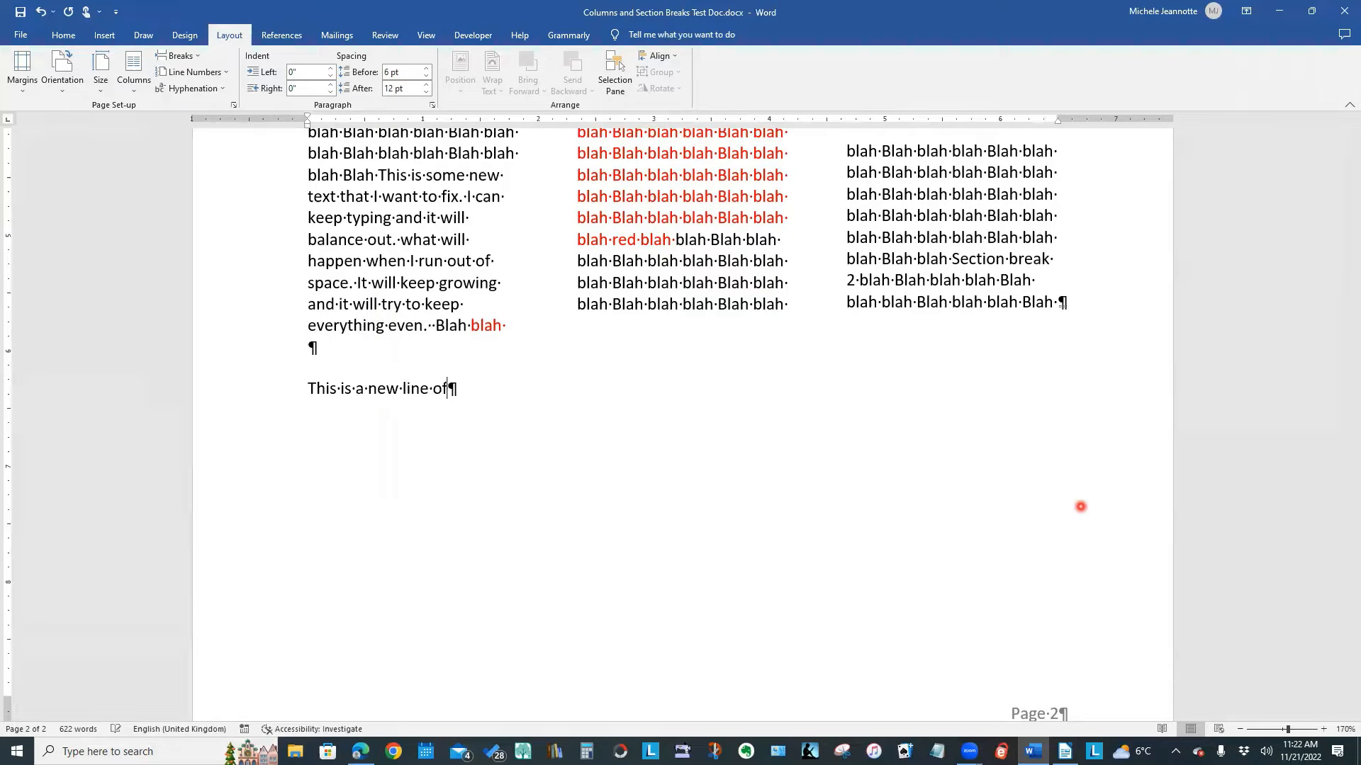
text( text that I will type)
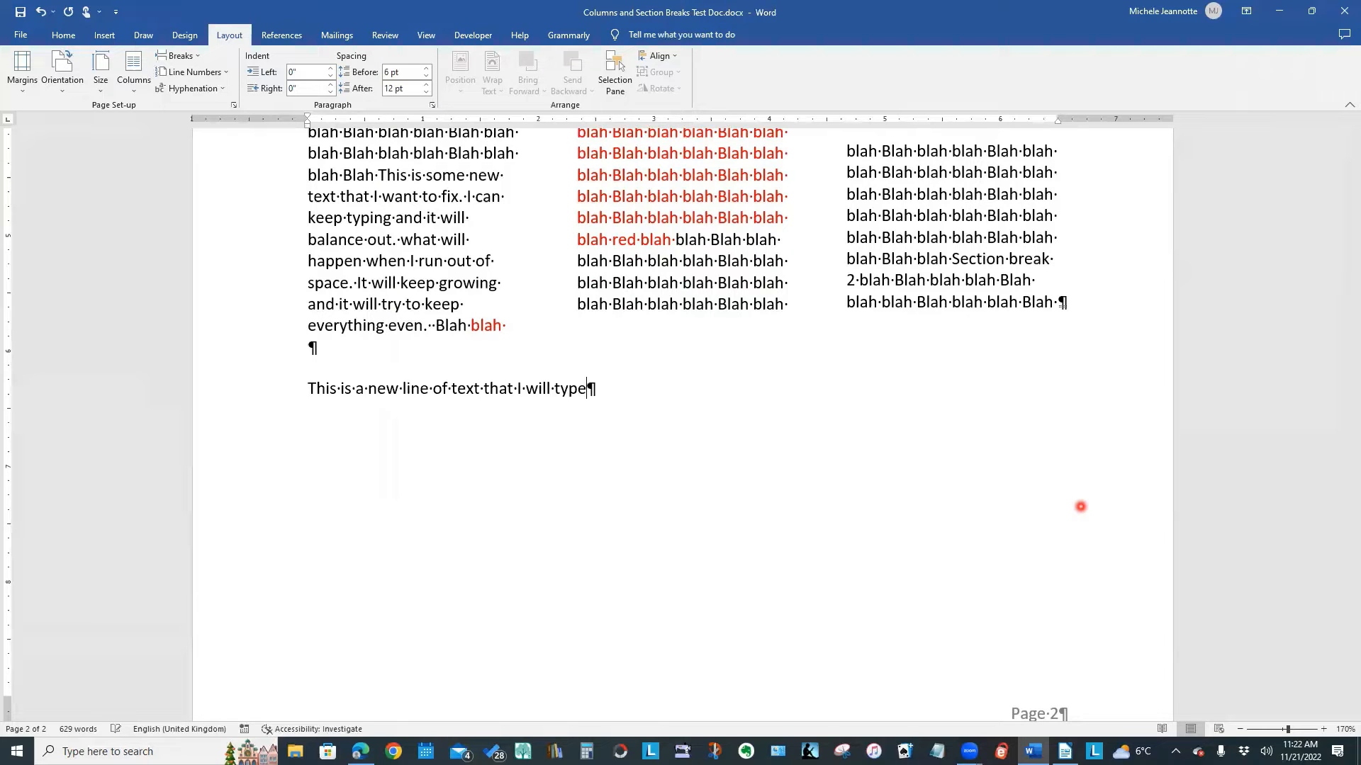
text( and it will )
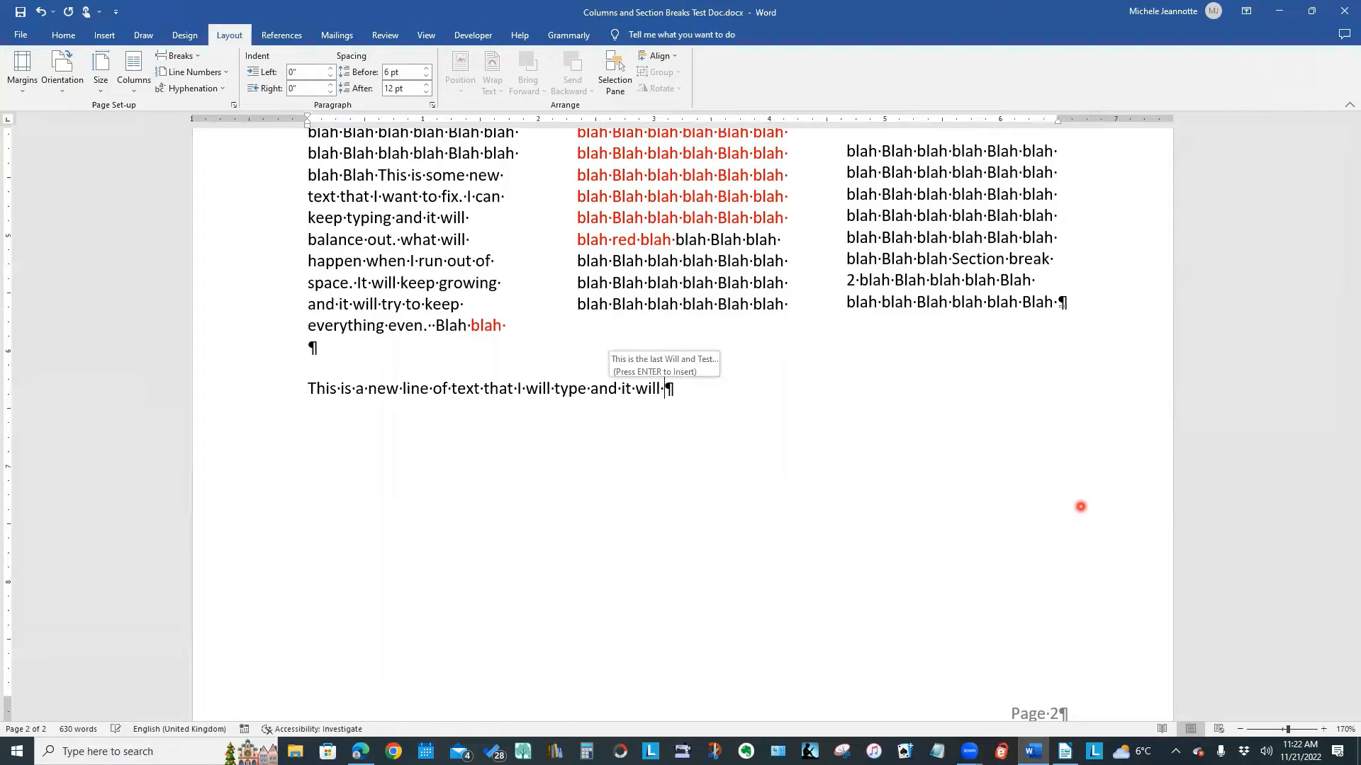
text(span the entire)
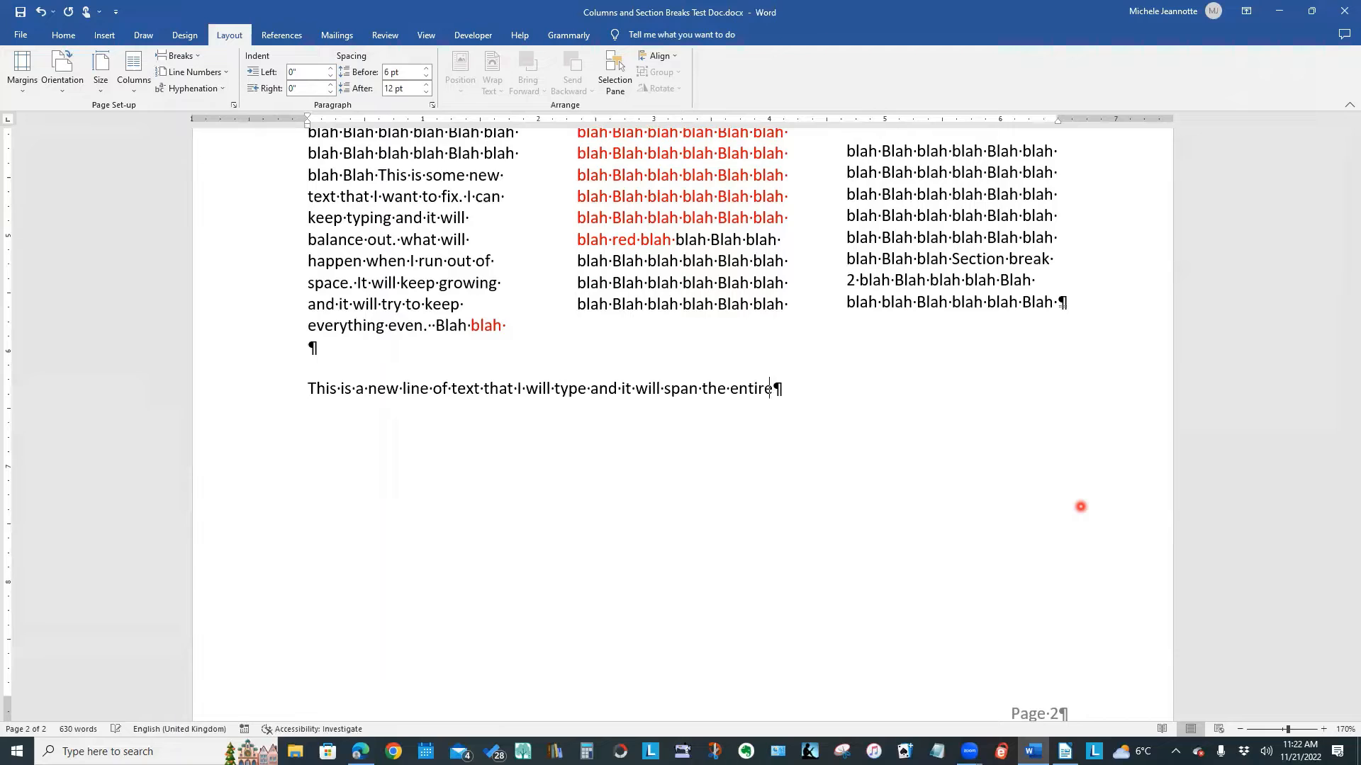
text( width of the page.)
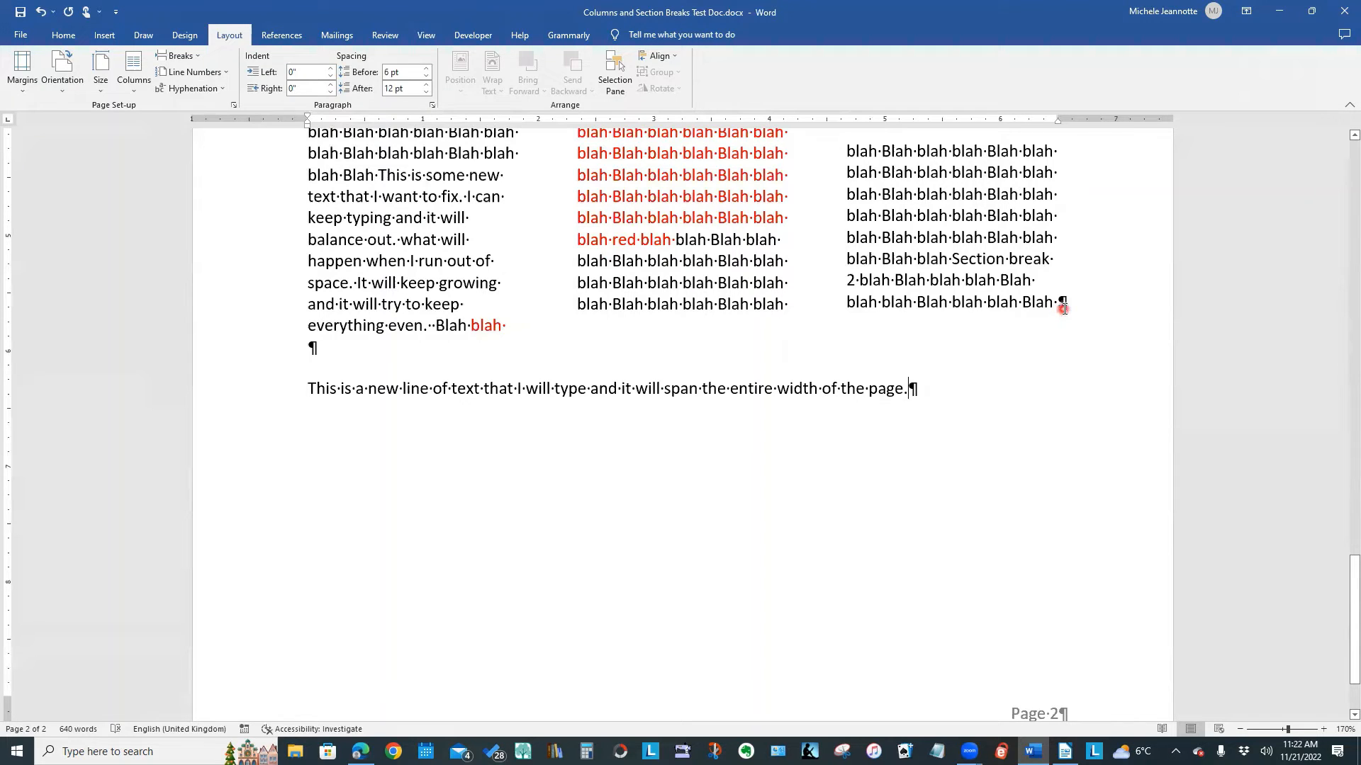
scroll(1053, 533, up, 3)
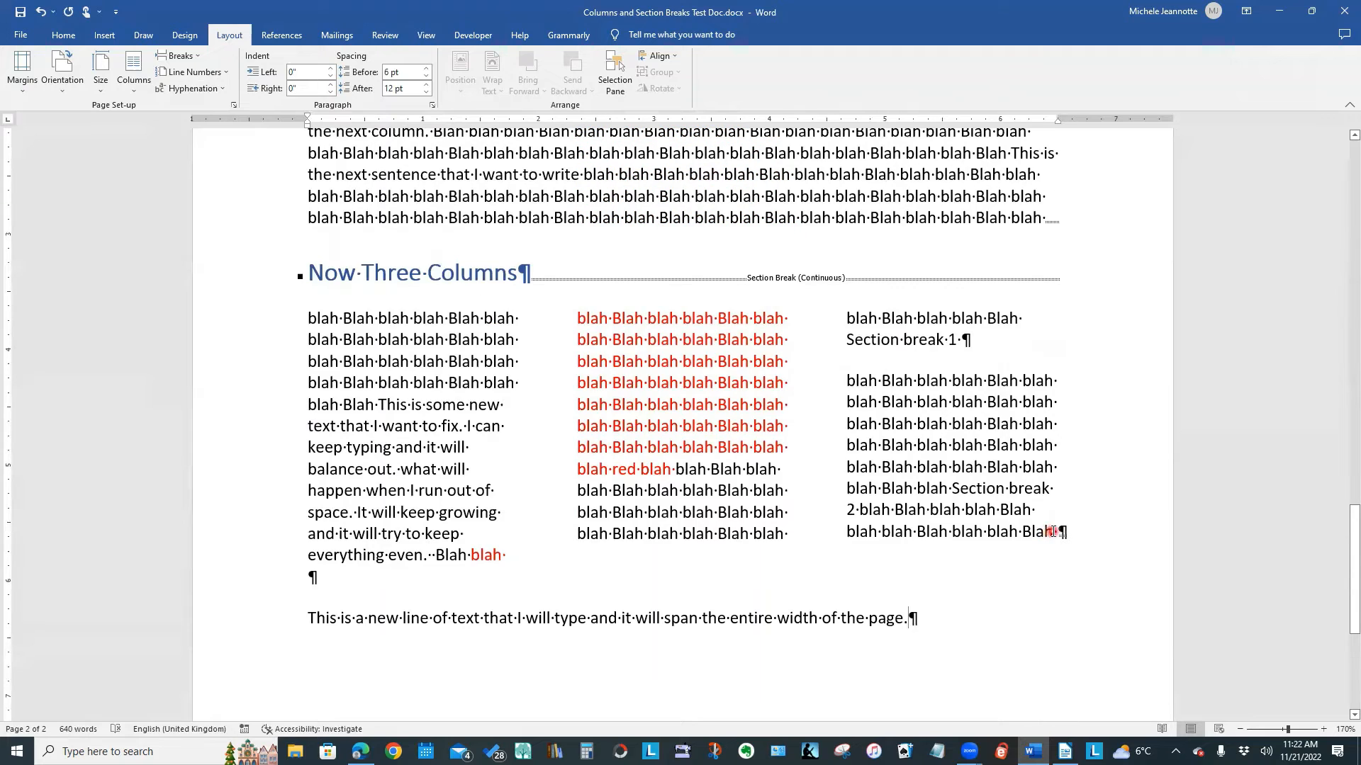
click(1053, 532)
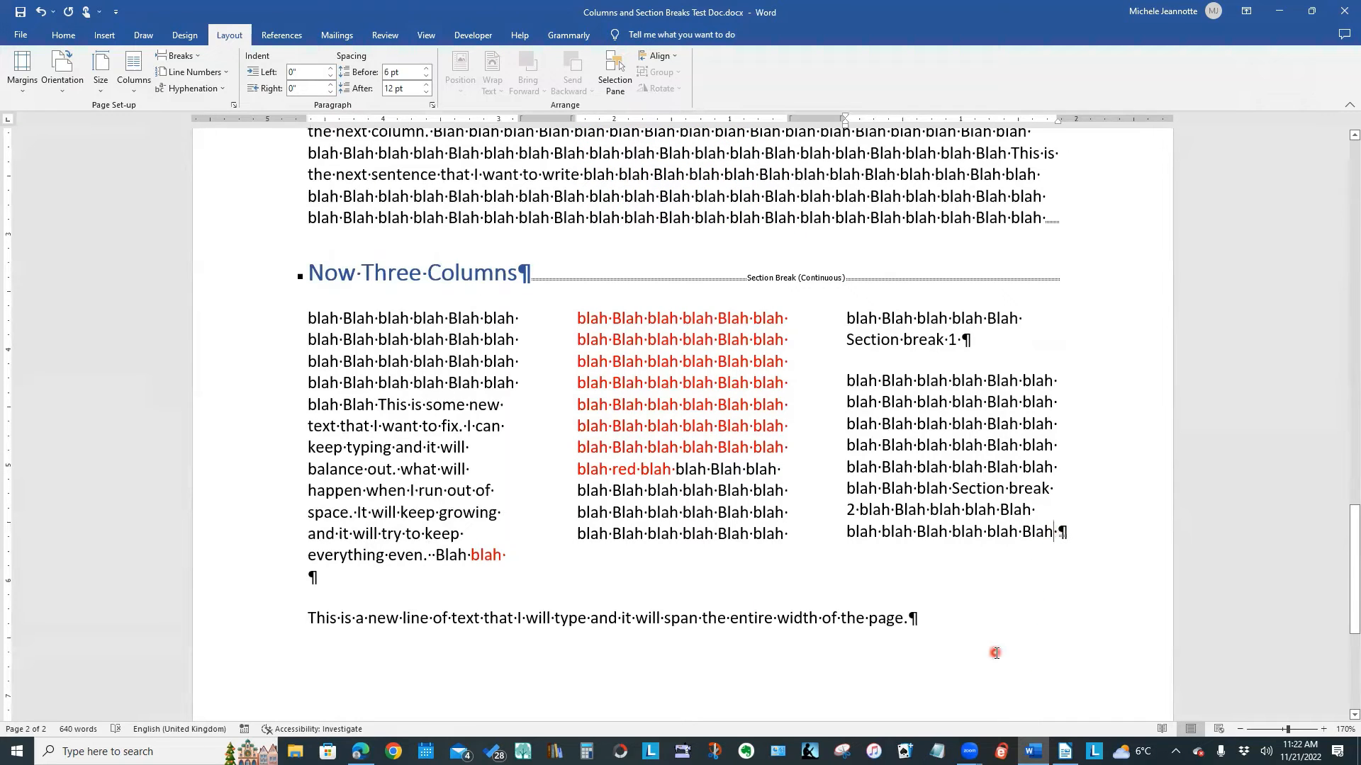
- Continue the end of the third column's text with ". This is a new line of text that I am adding"
text(.)
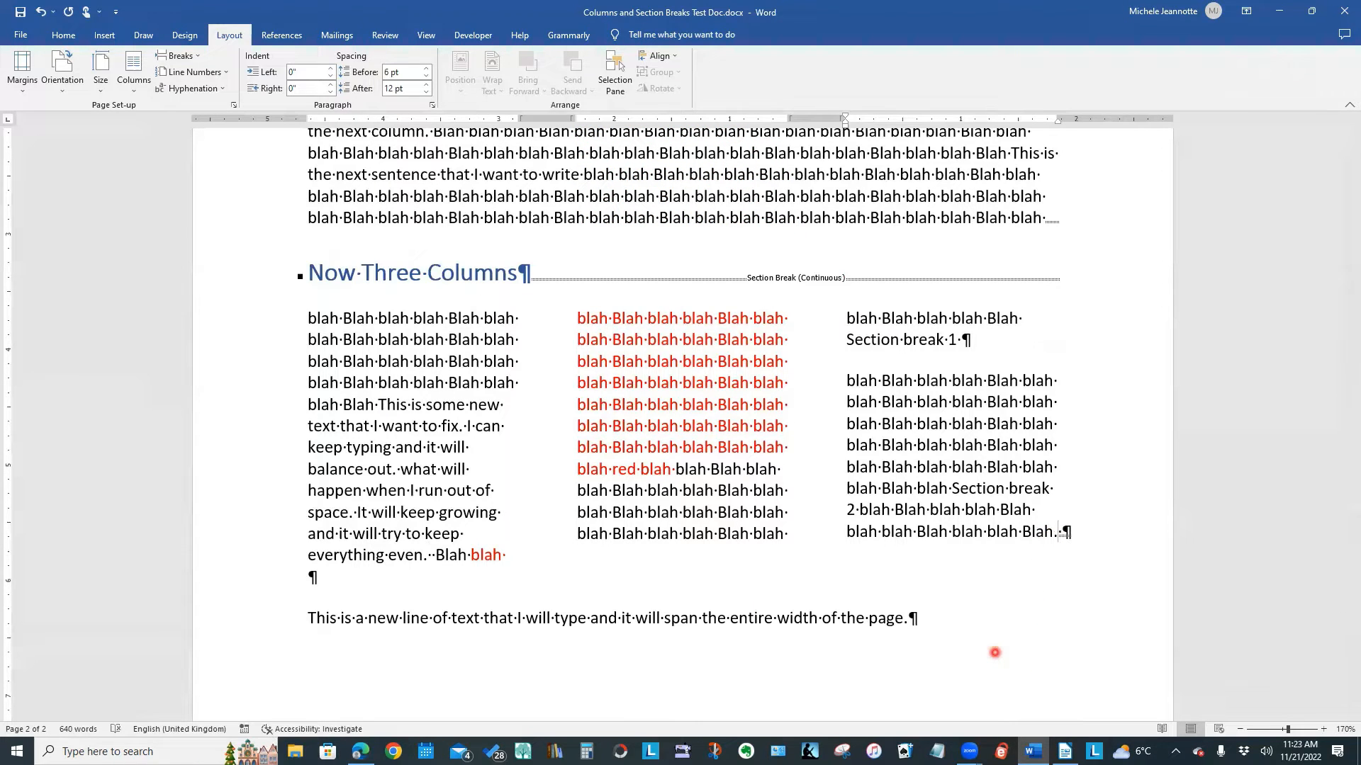
text( This)
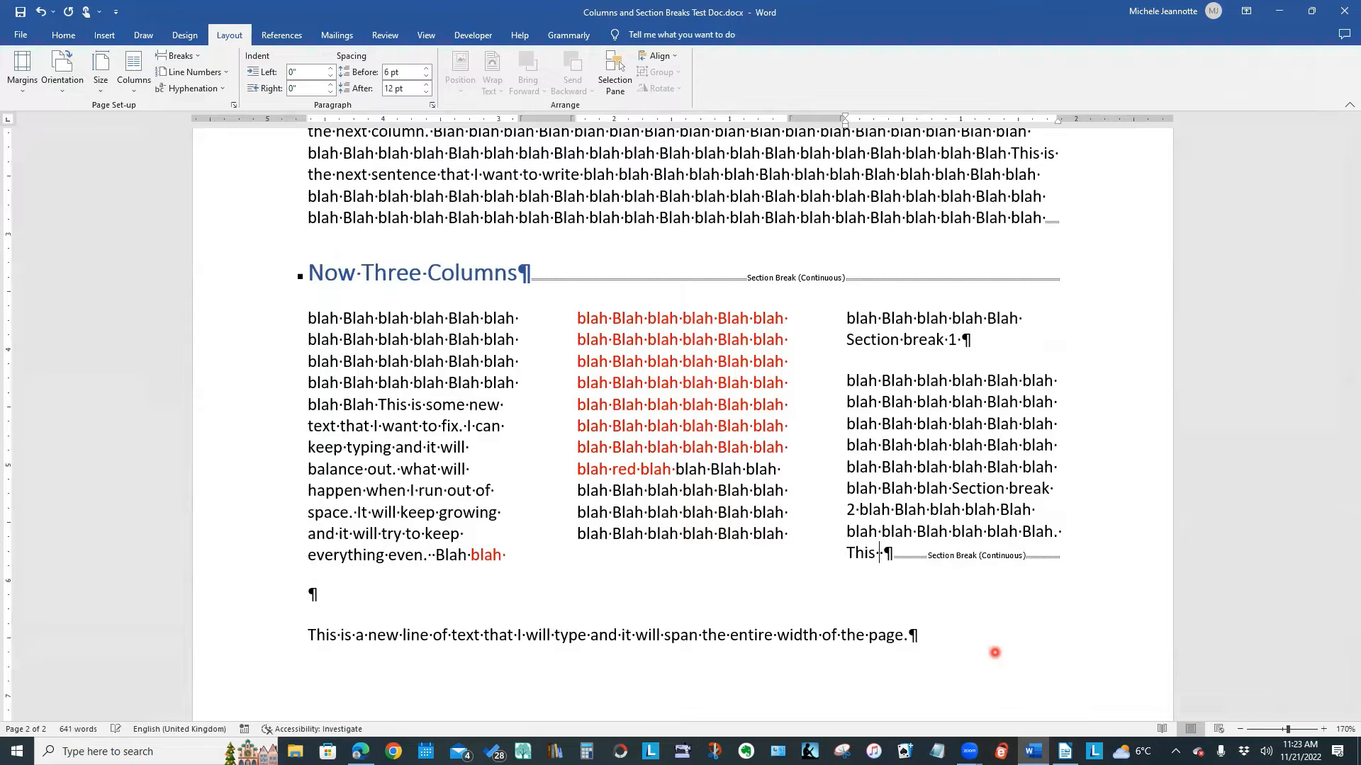
text( is a new )
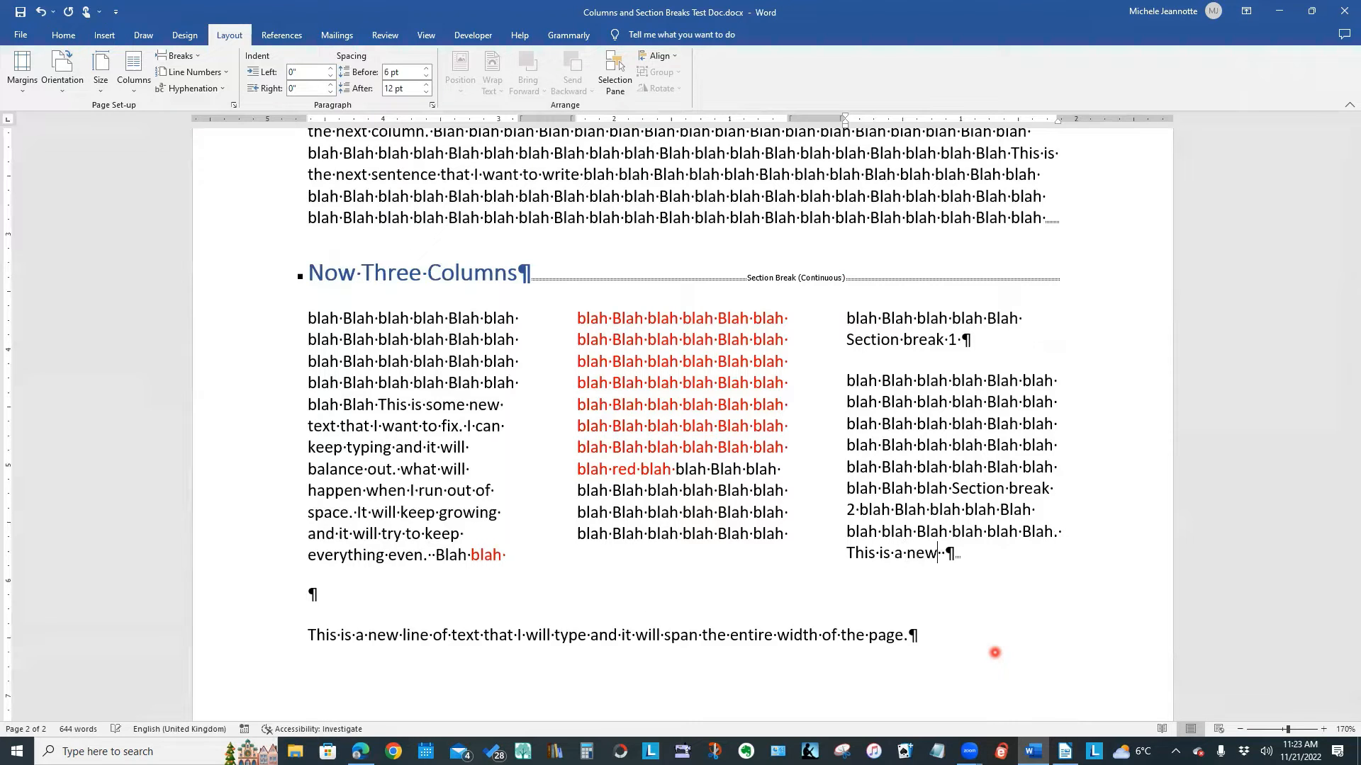
text(line of text that I a)
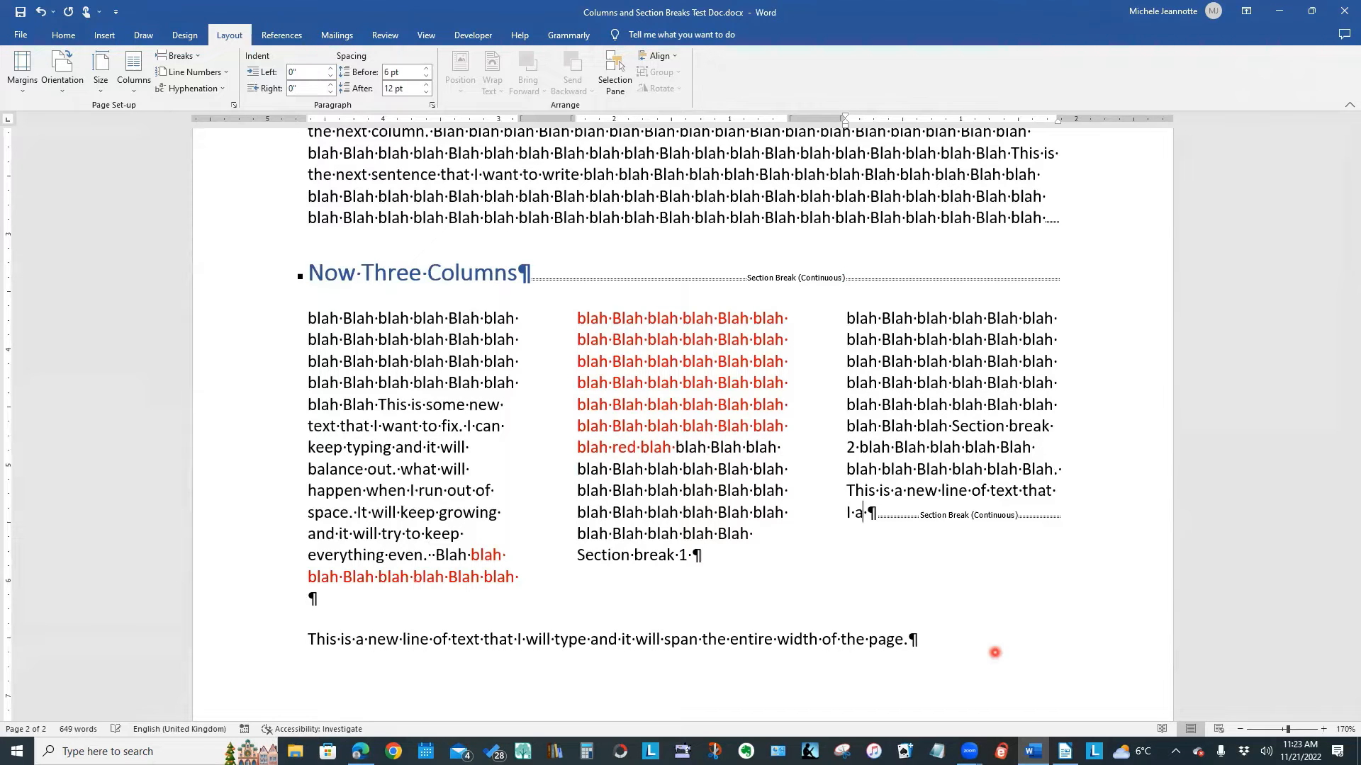
text(m adding)
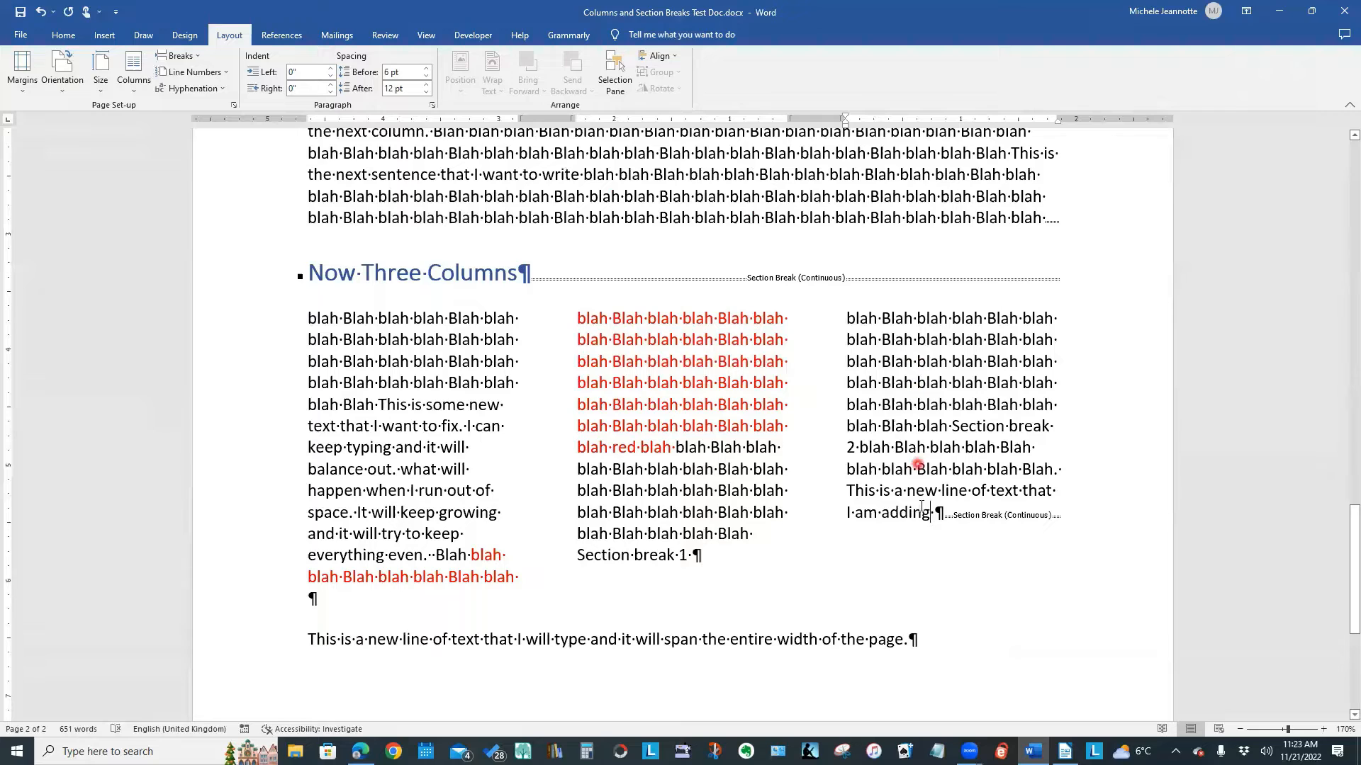
- Copy the blah text from the upper lines of the third column and paste it repeatedly after "I am adding"
click(920, 583)
drag(849, 323, 882, 428)
key(ctrl+c)
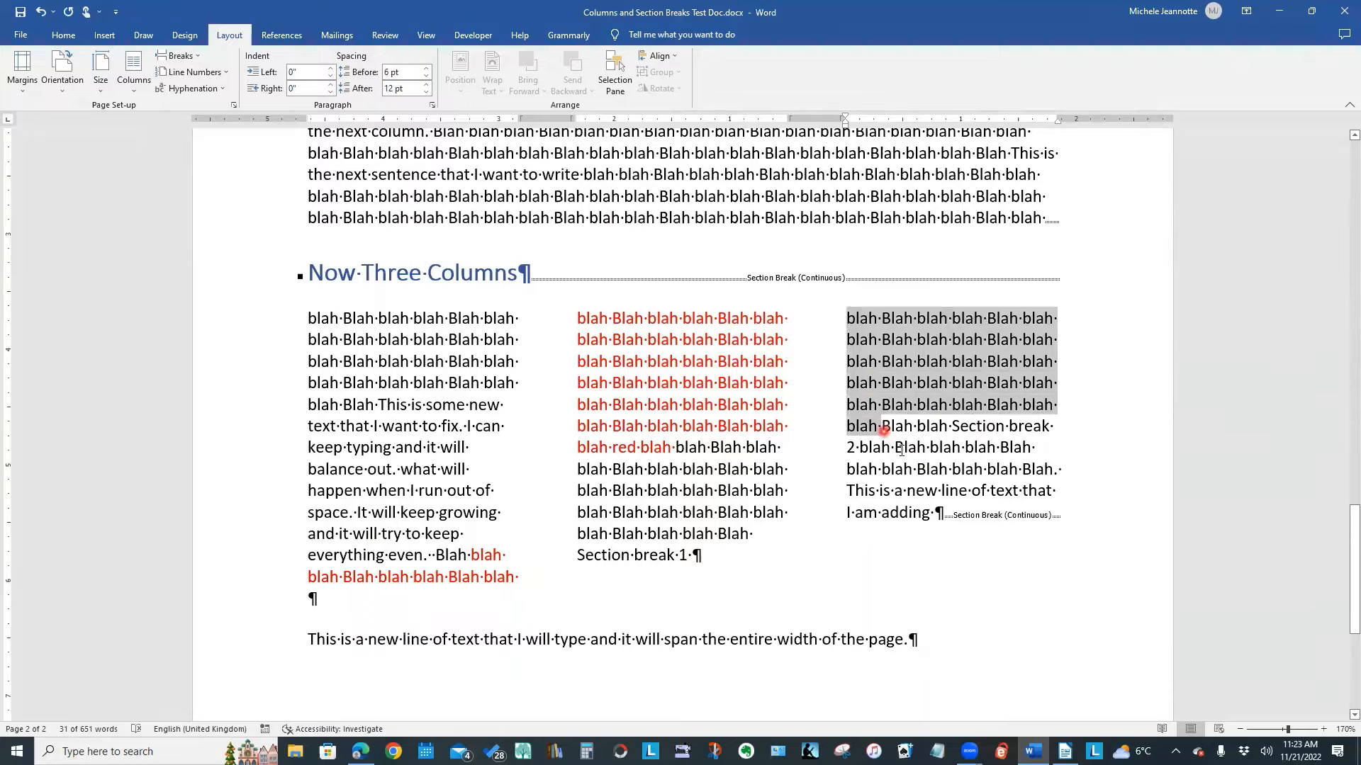
click(936, 512)
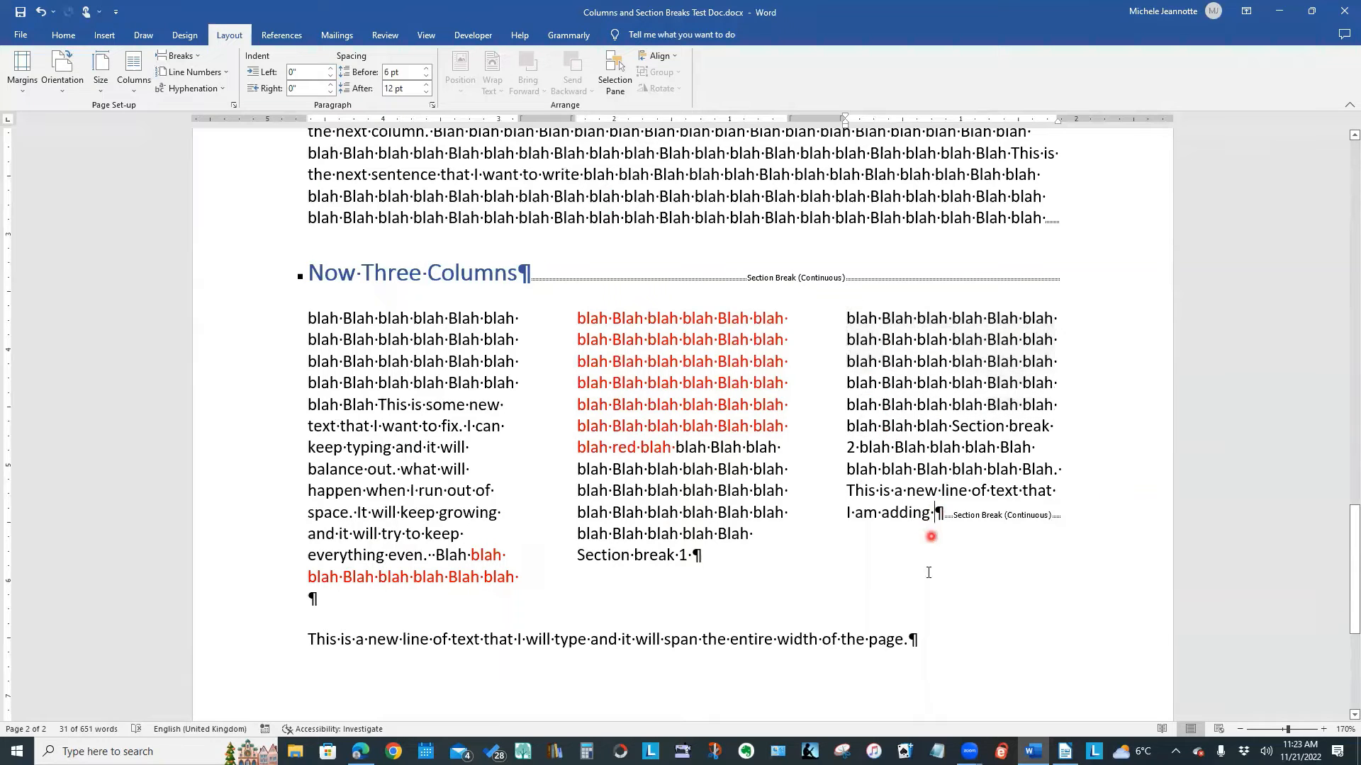
click(928, 580)
key(ctrl+v)
key(ctrl+v)
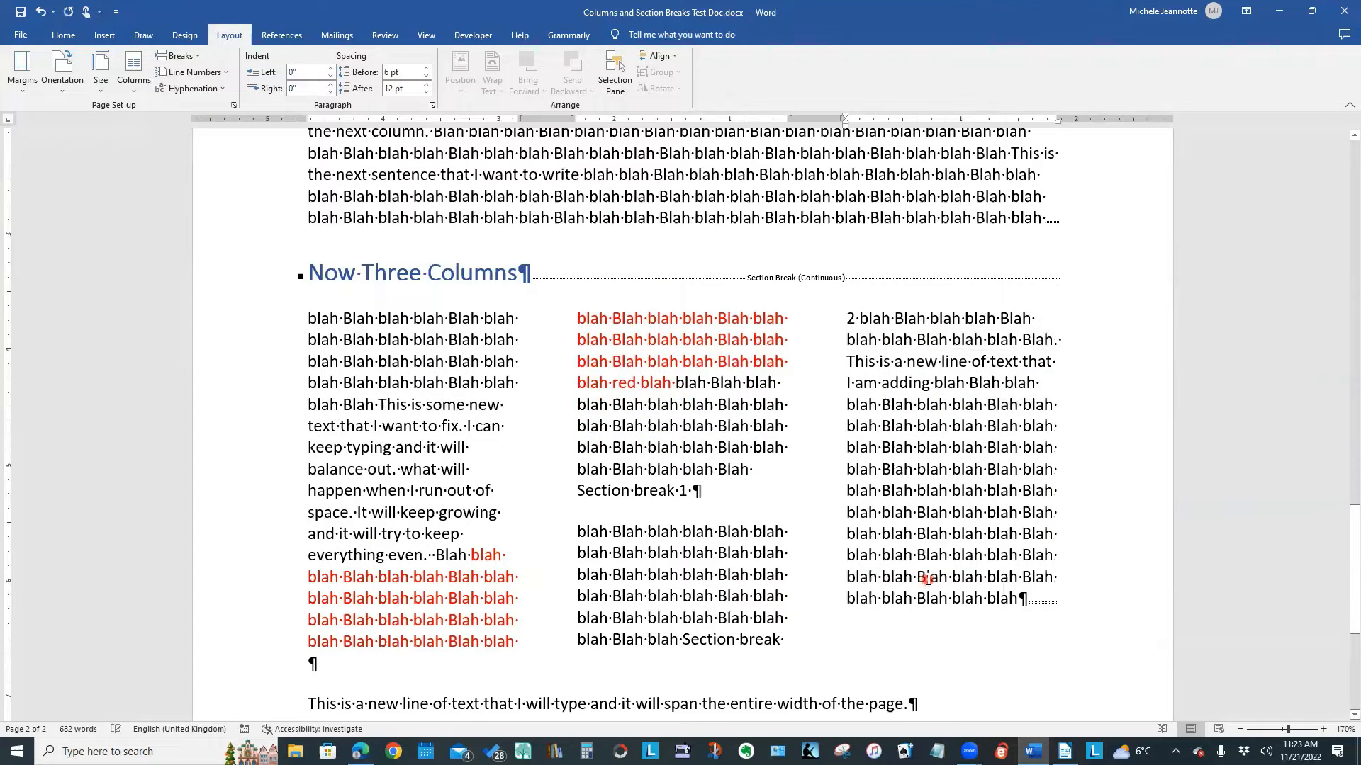
key(ctrl+v)
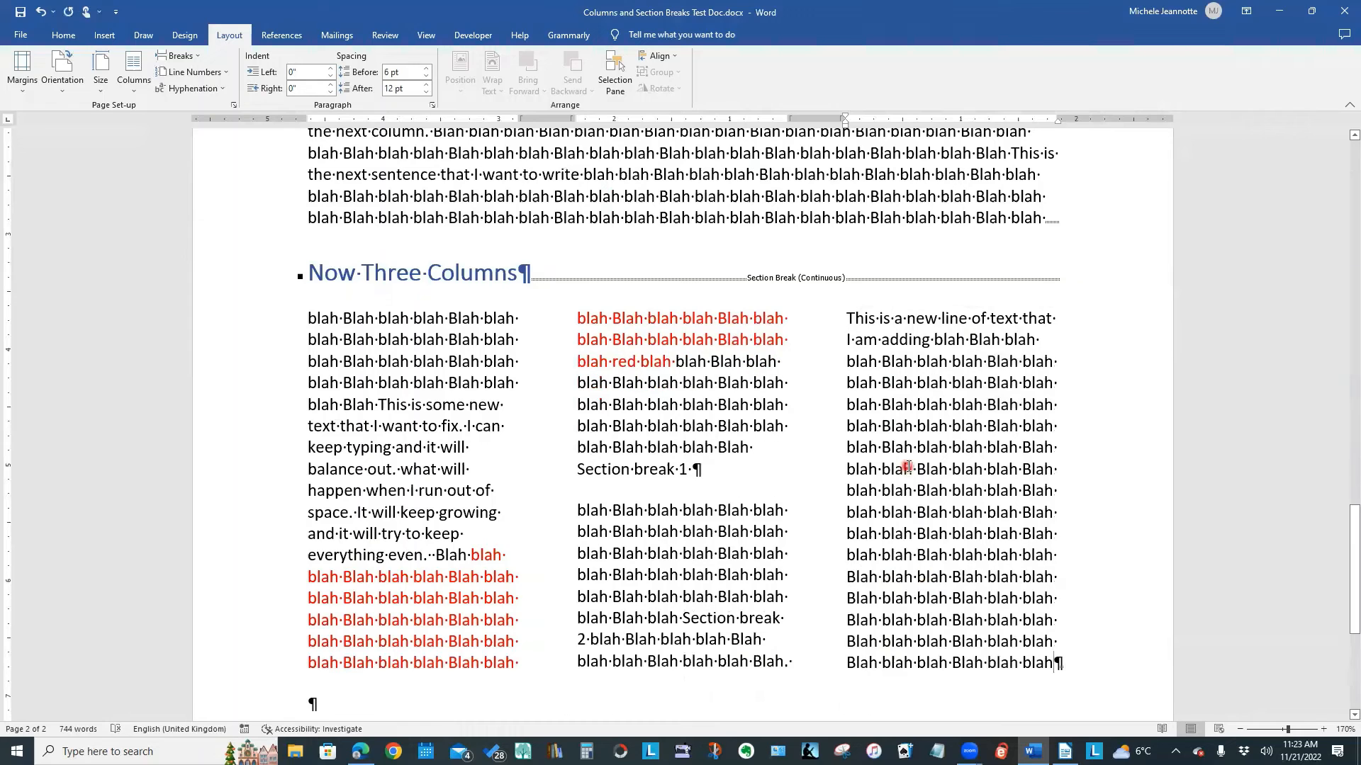
- Add an empty paragraph below the full-width line and insert a continuous section break there
scroll(913, 500, down, 3)
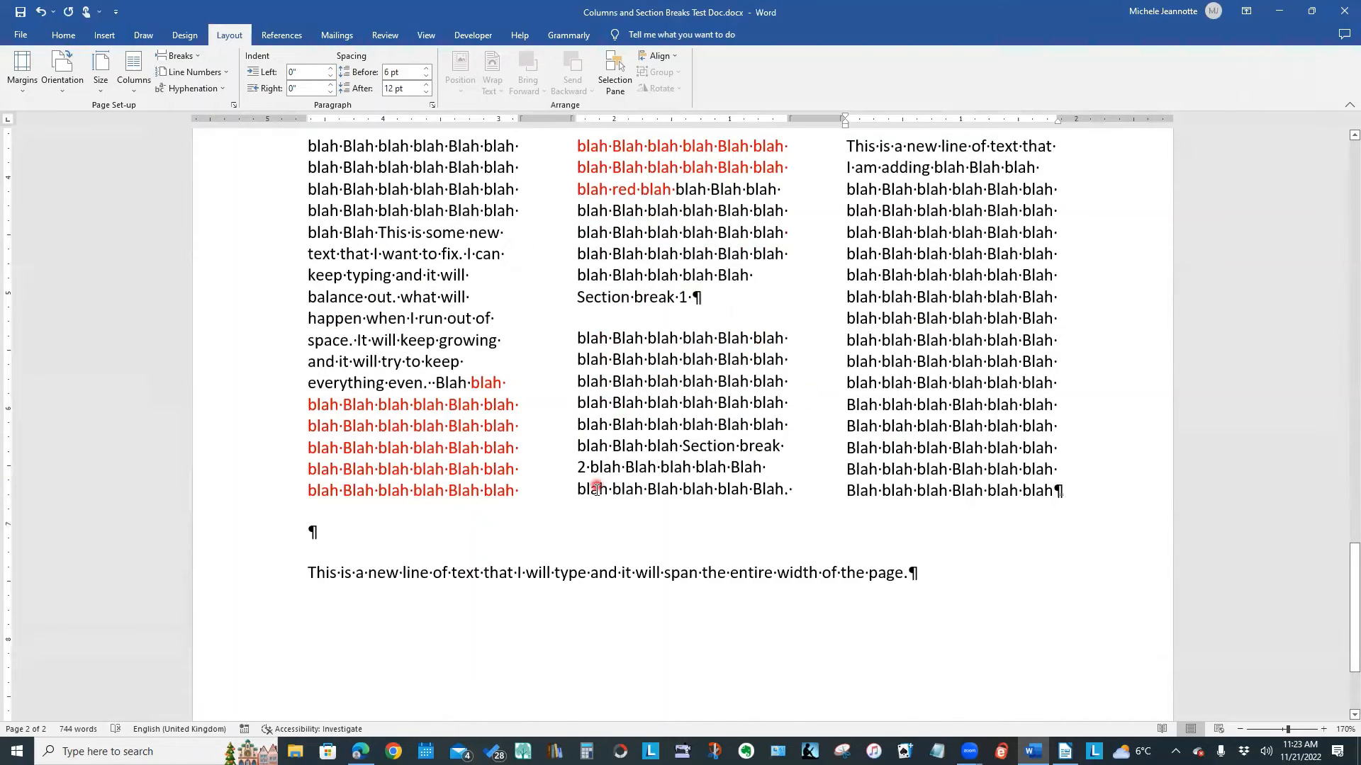
scroll(984, 550, down, 1)
click(984, 551)
click(956, 556)
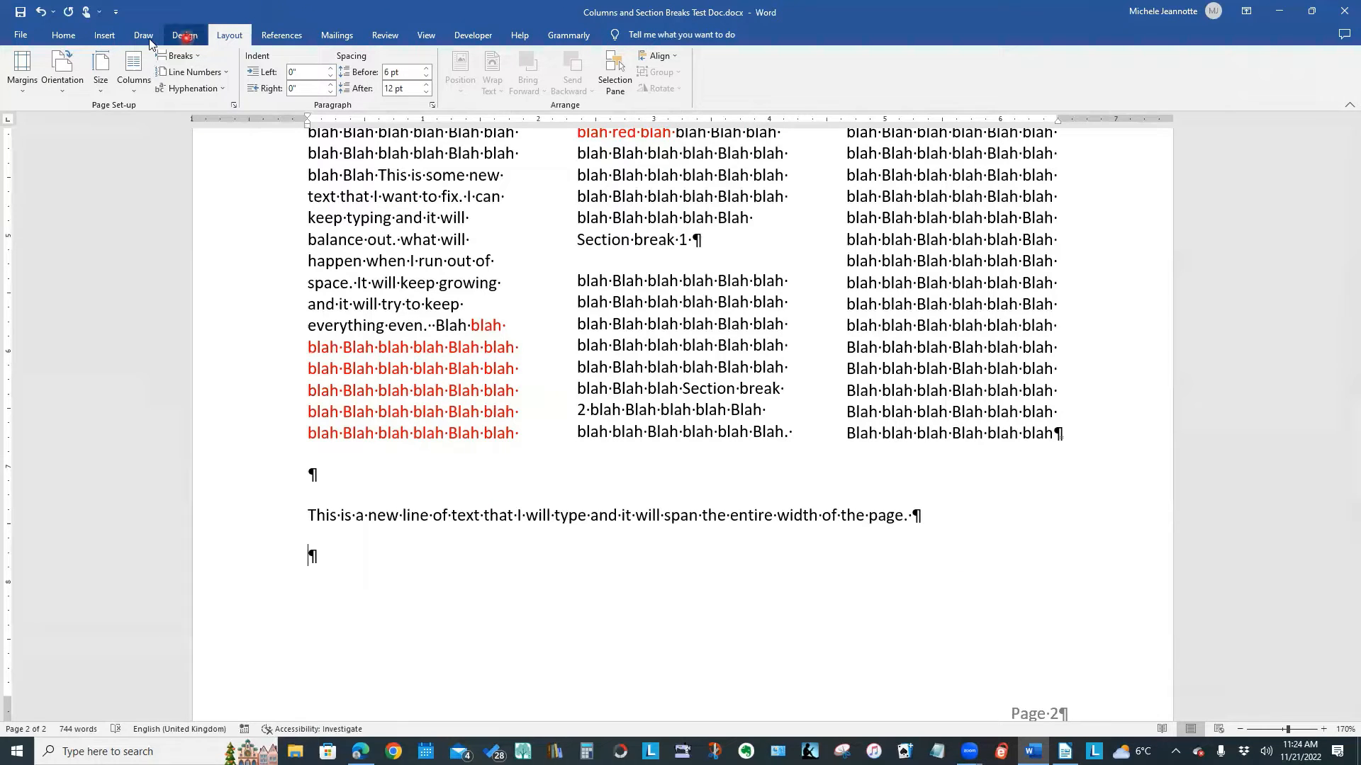
click(105, 35)
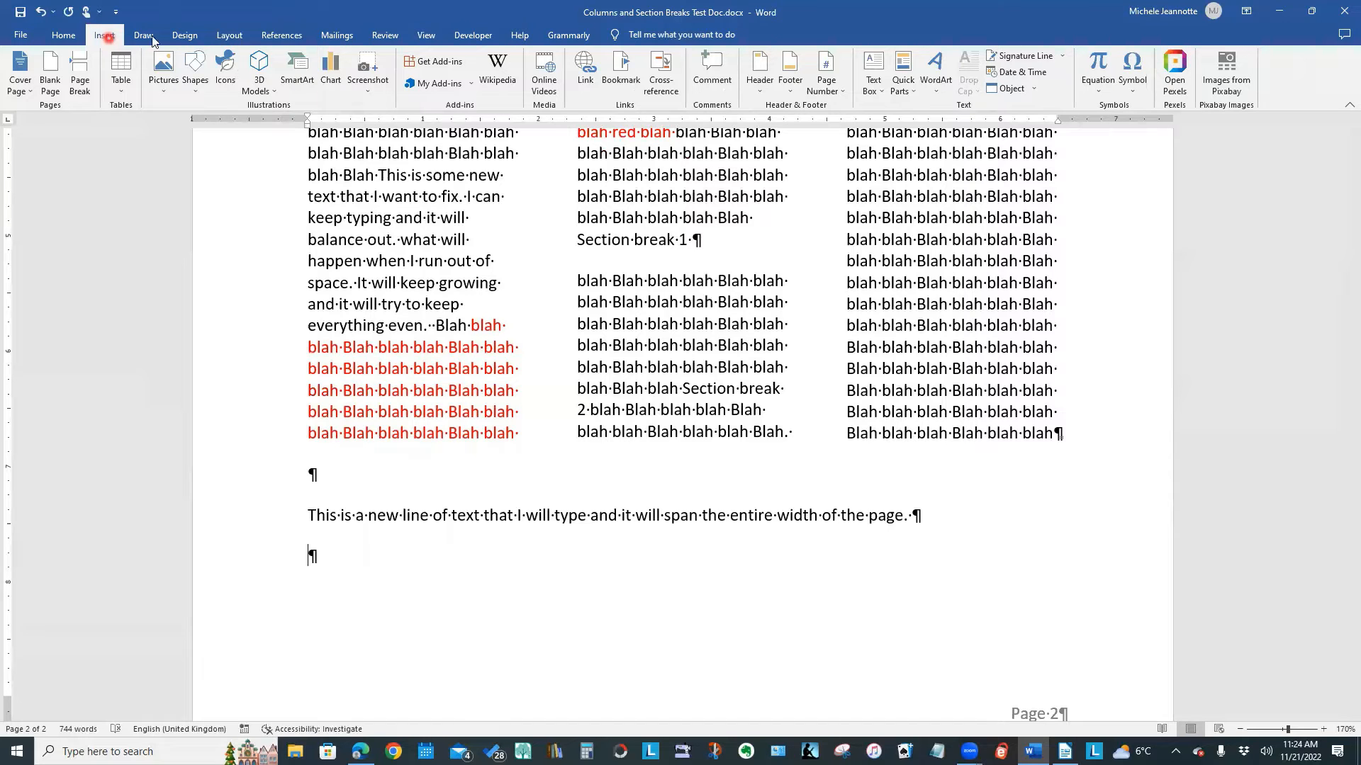
click(227, 37)
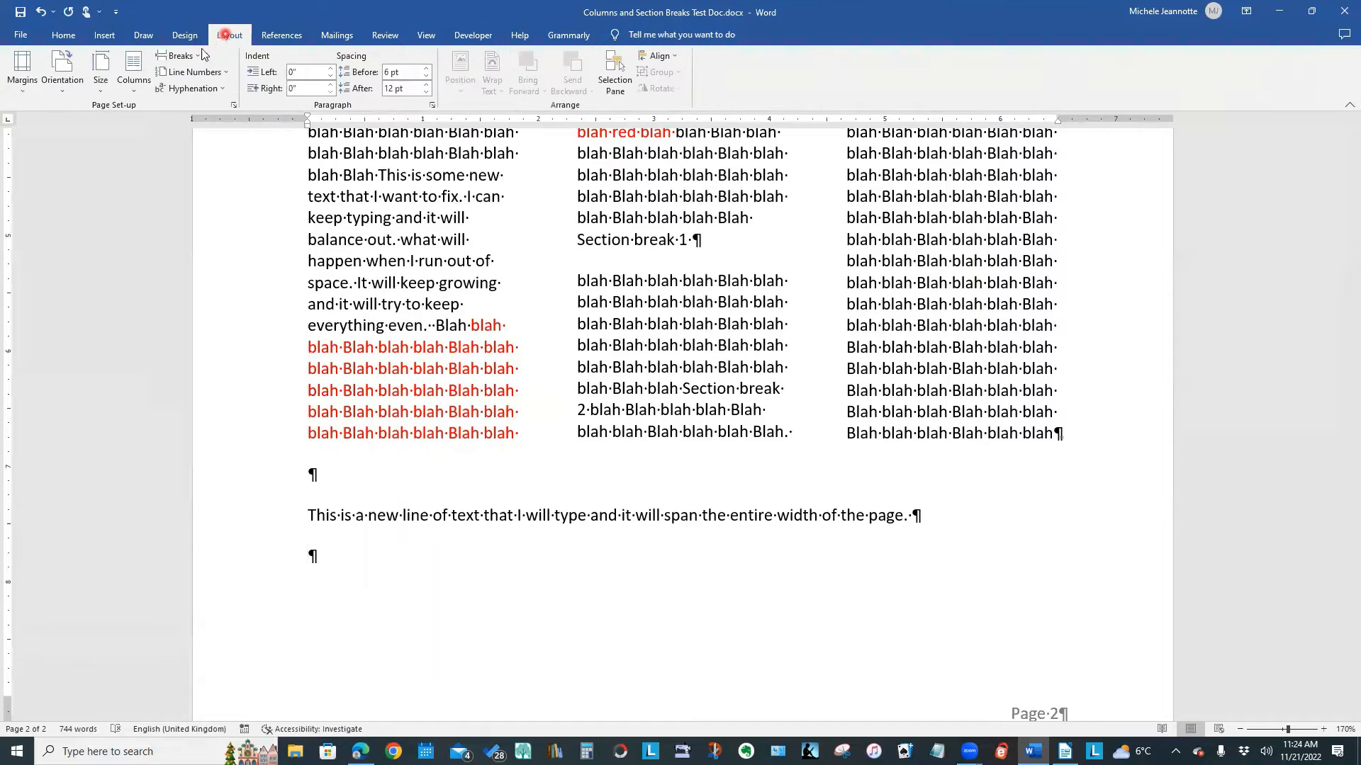
click(179, 56)
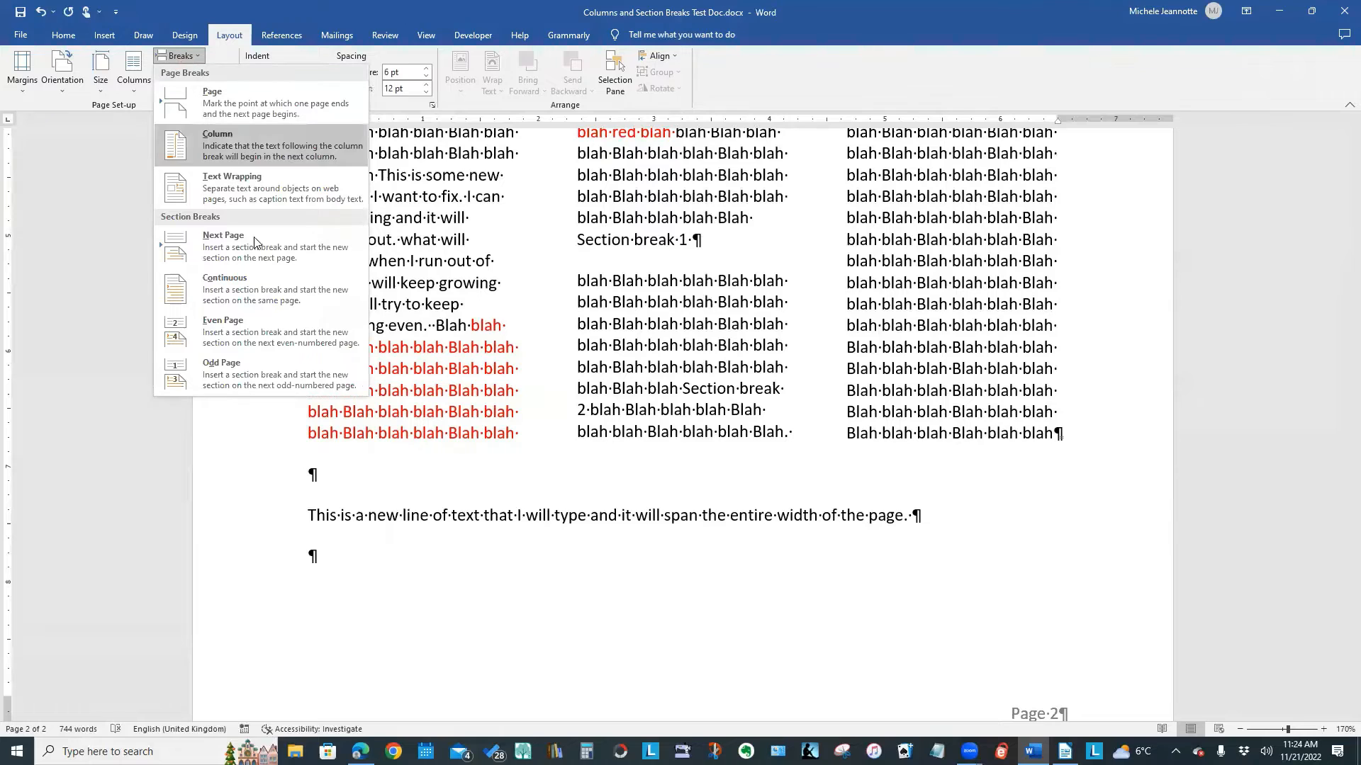
click(267, 290)
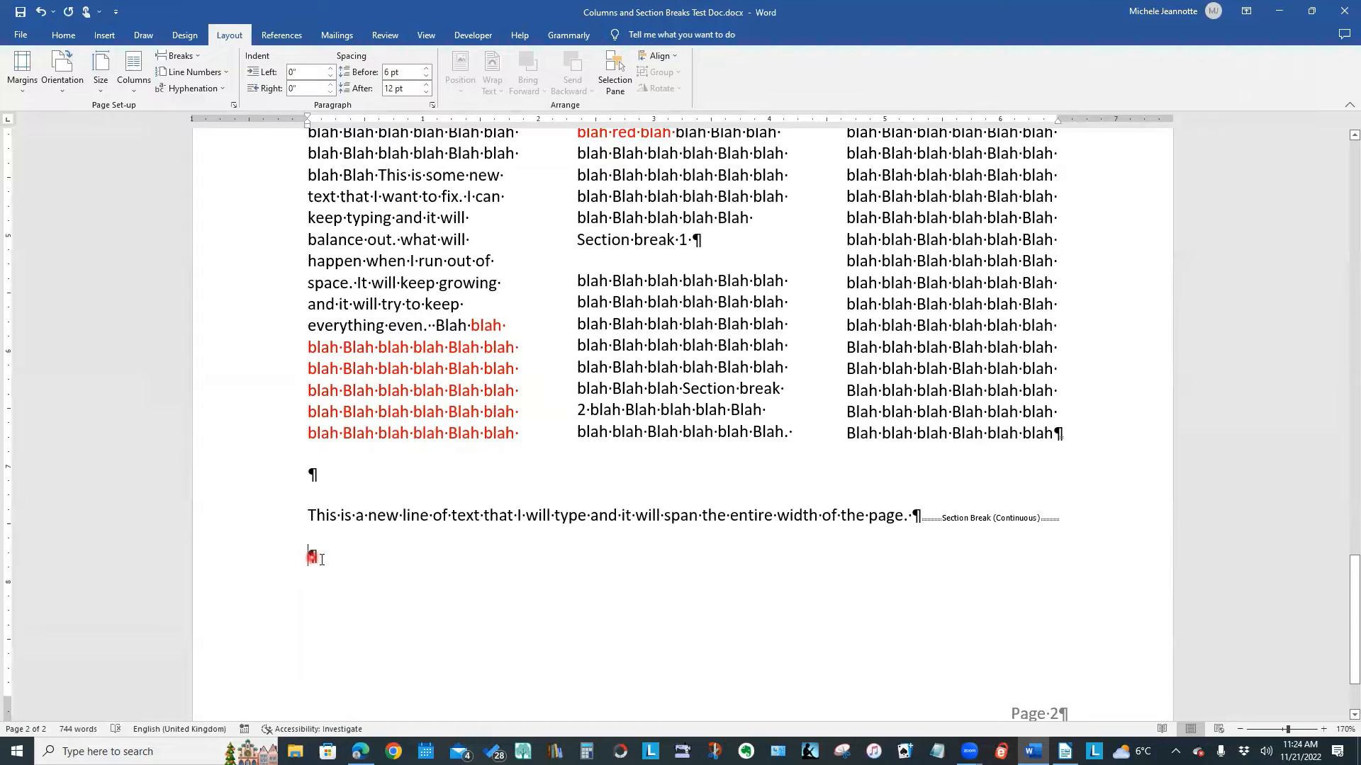
- Format the new section below the break as two columns and fill it with repeated "blah Blah blah" text
click(131, 95)
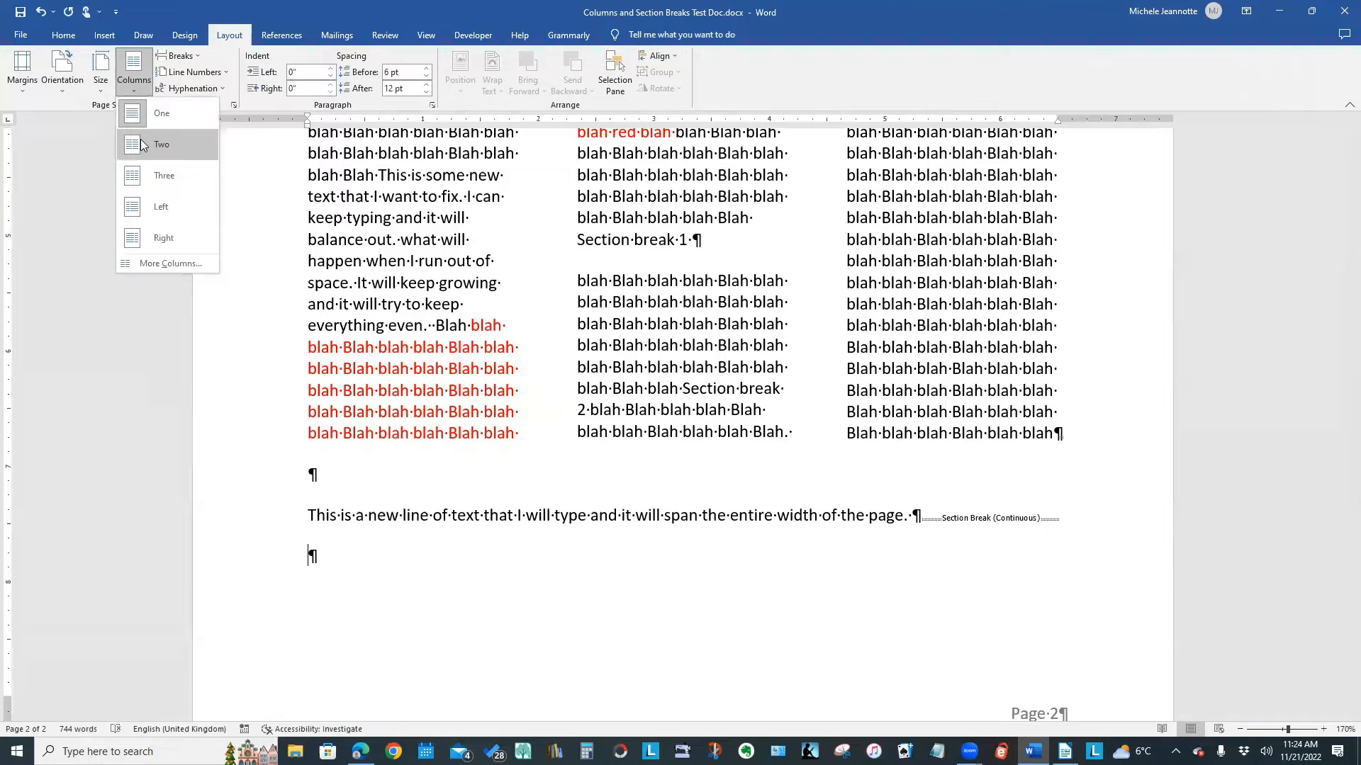
click(141, 145)
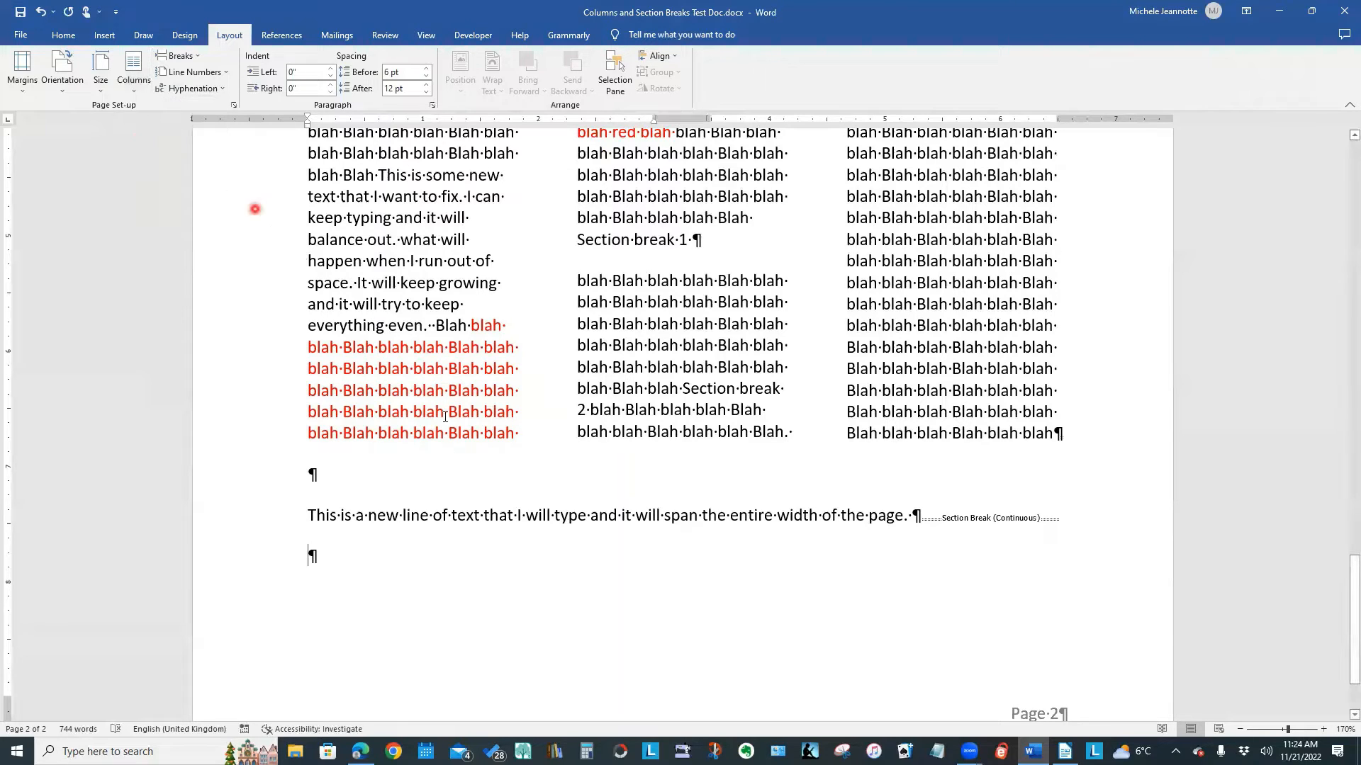
click(325, 565)
text(blah Blah blah blah Blah blah blah Blah blah blah Blah blah blah Blah blah blah Blah blah blah Blah blah blah Blah blah blah Blah blah blah Blah blah blah Blah blah blah)
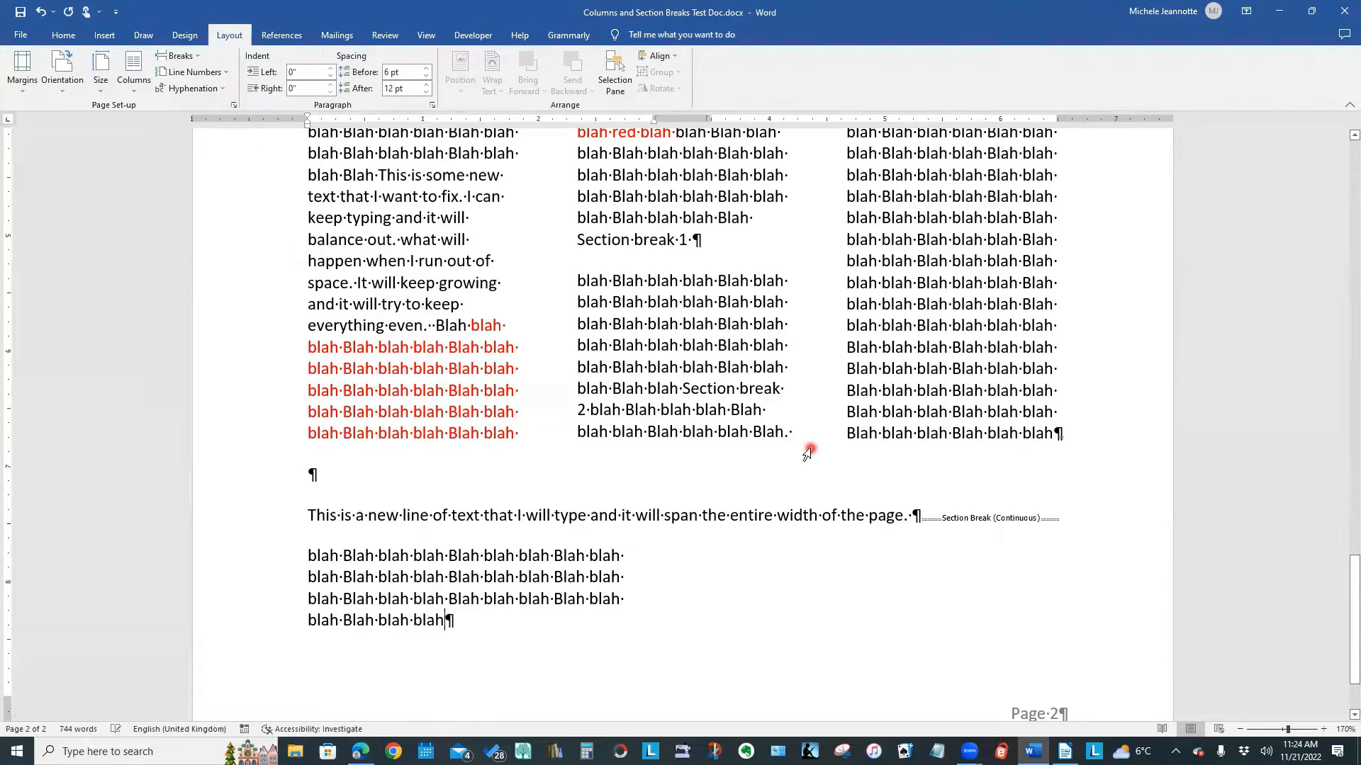
text(blah Blah blah blah Blah blah blah Blah blah blah Blah blah blah Blah blah blah Blah blah blah Blah blah blah Blah blah blah Blah blah blah blah)
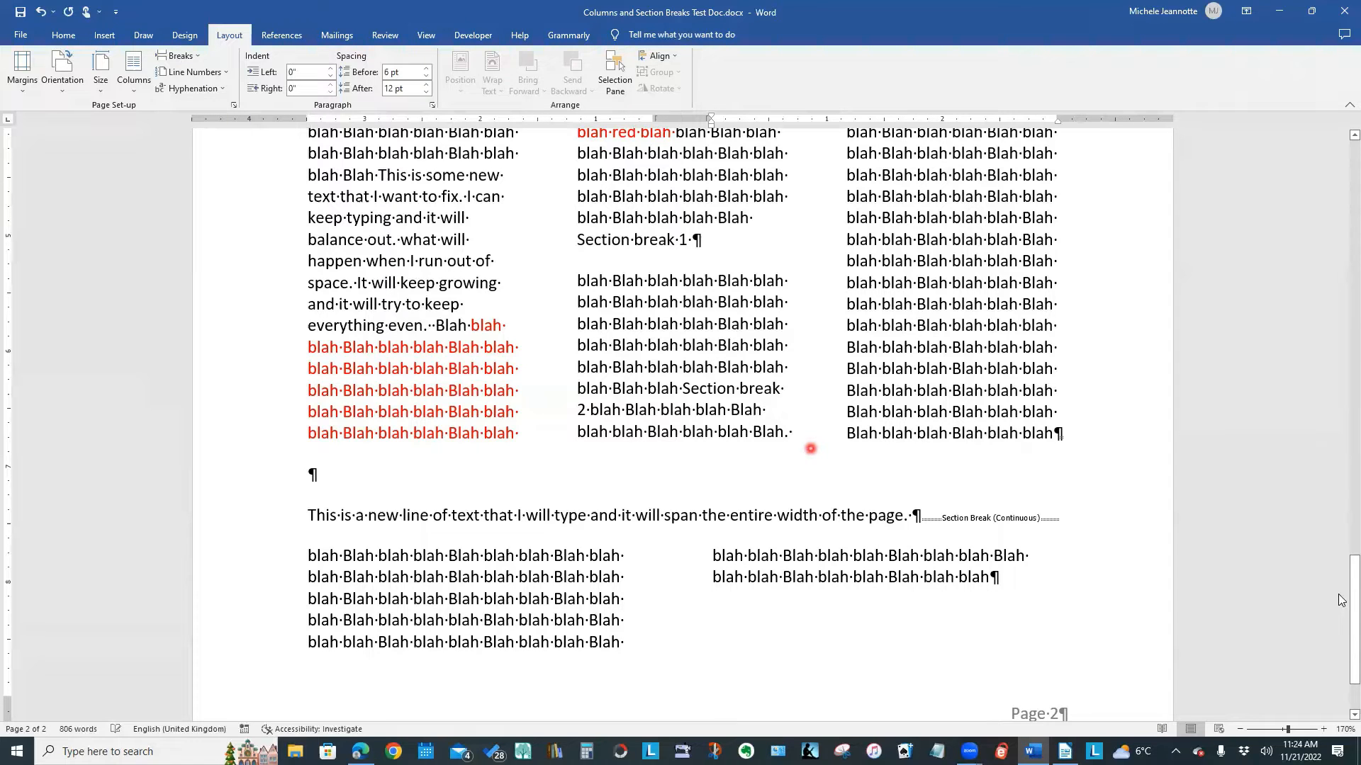
- Shorten the three-column text by deleting most of the third column and the first column's lines from the second through "everything even"
scroll(1113, 381, down, 2)
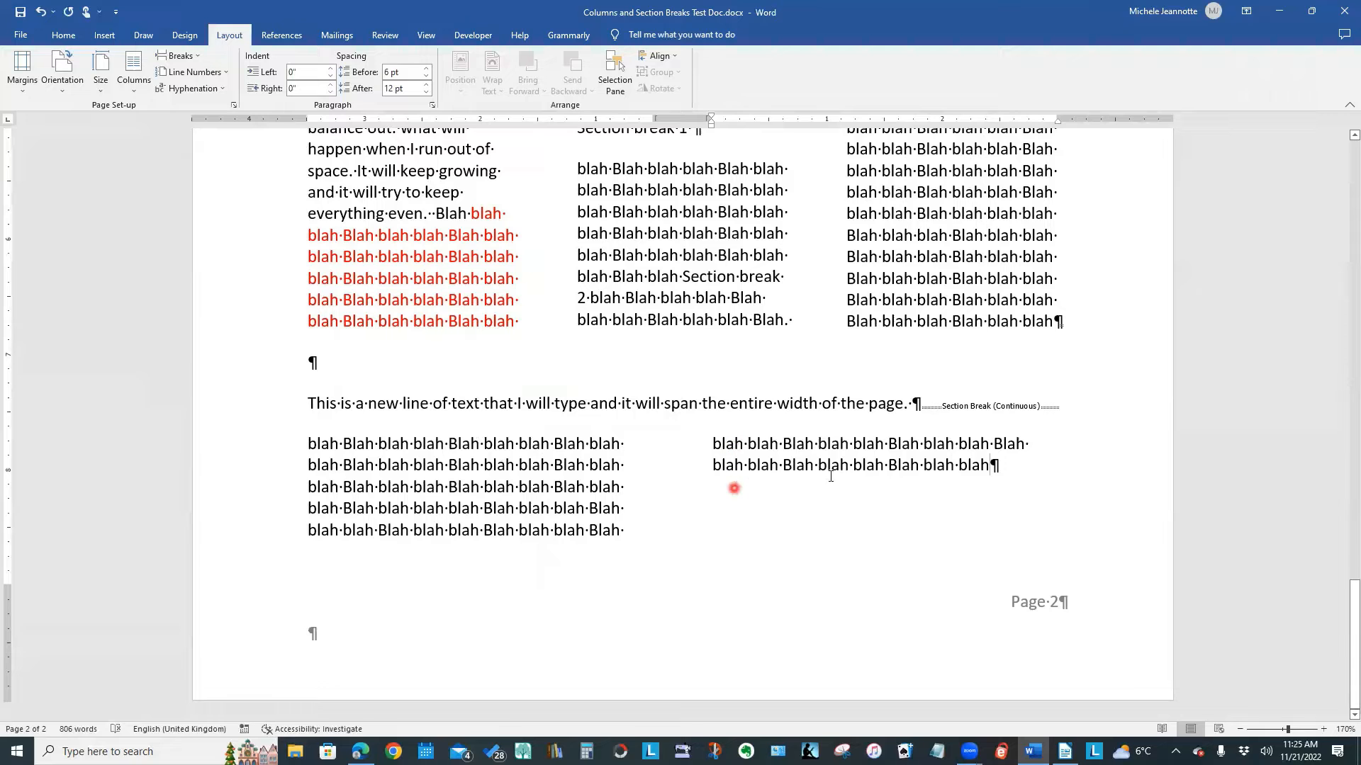
scroll(1034, 555, up, 3)
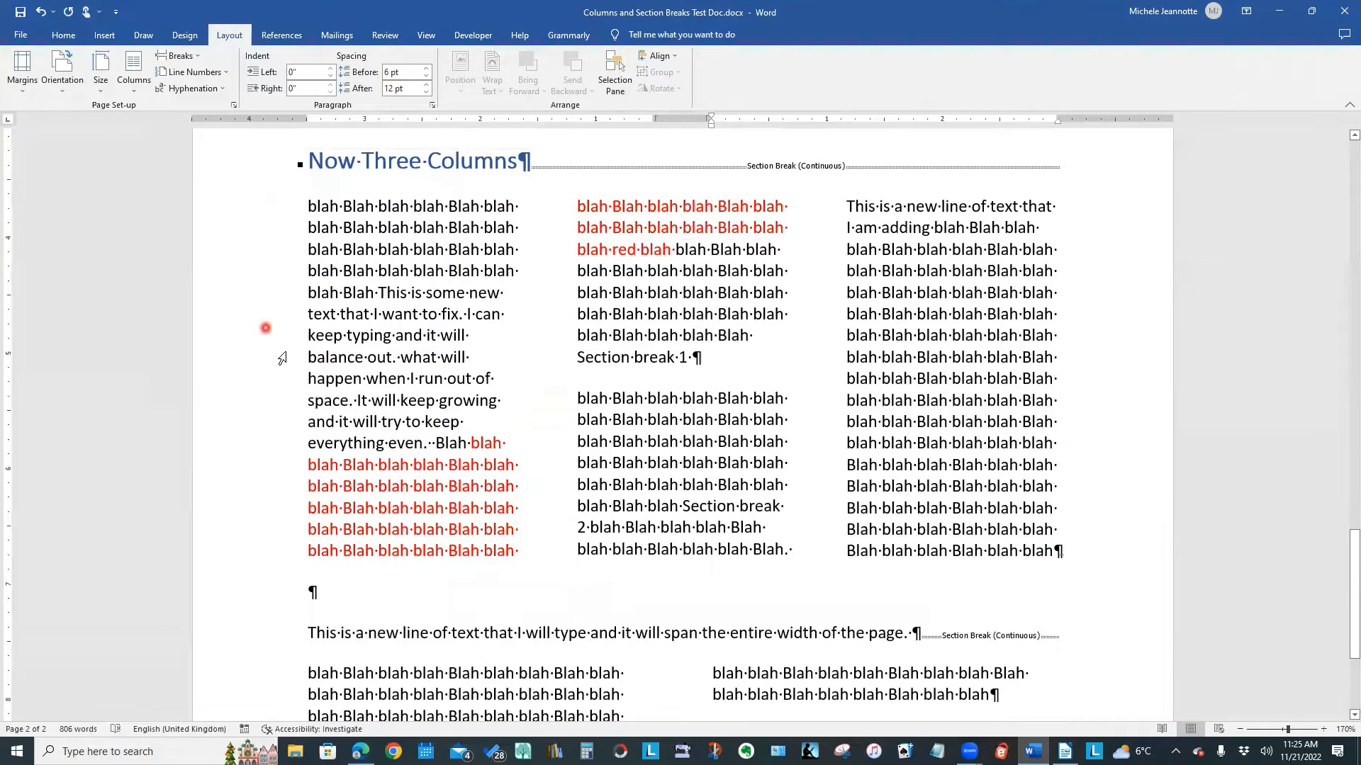
click(838, 206)
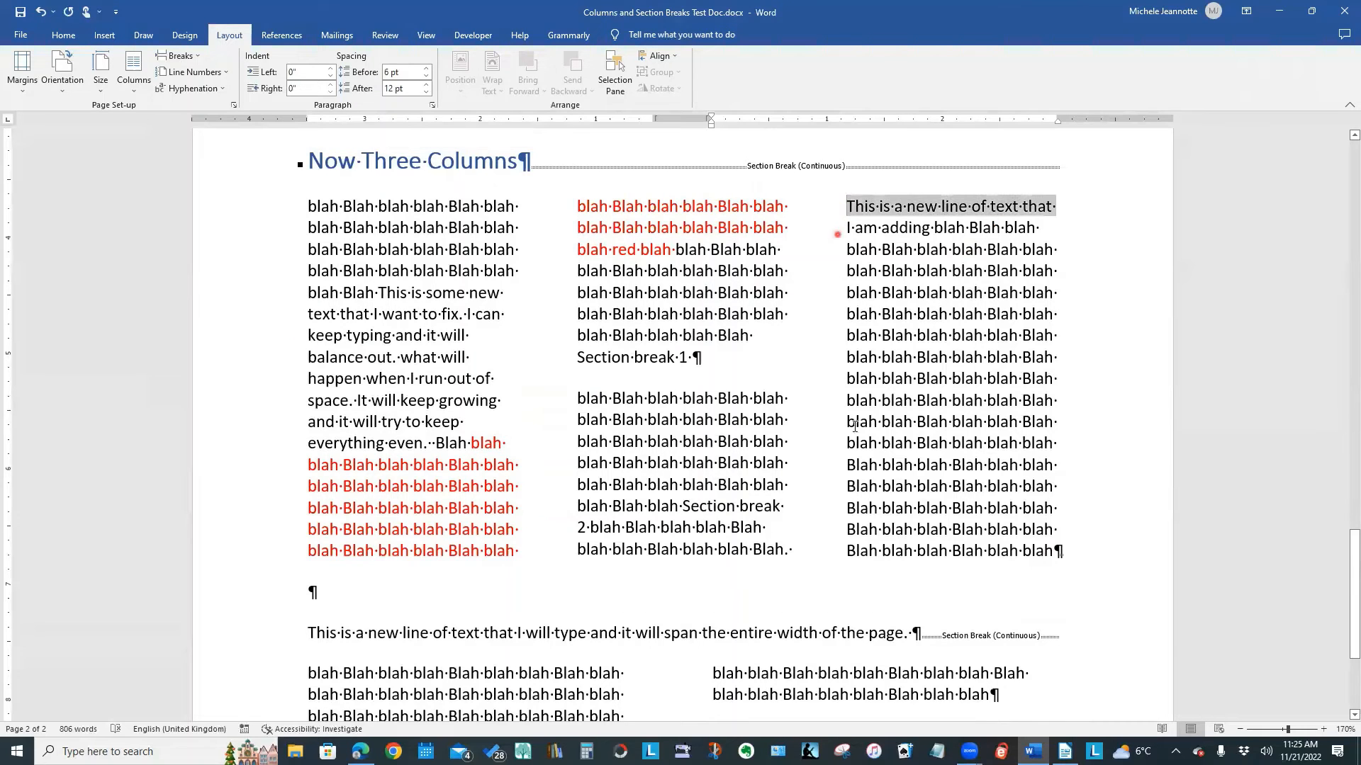
drag(854, 426, 879, 530)
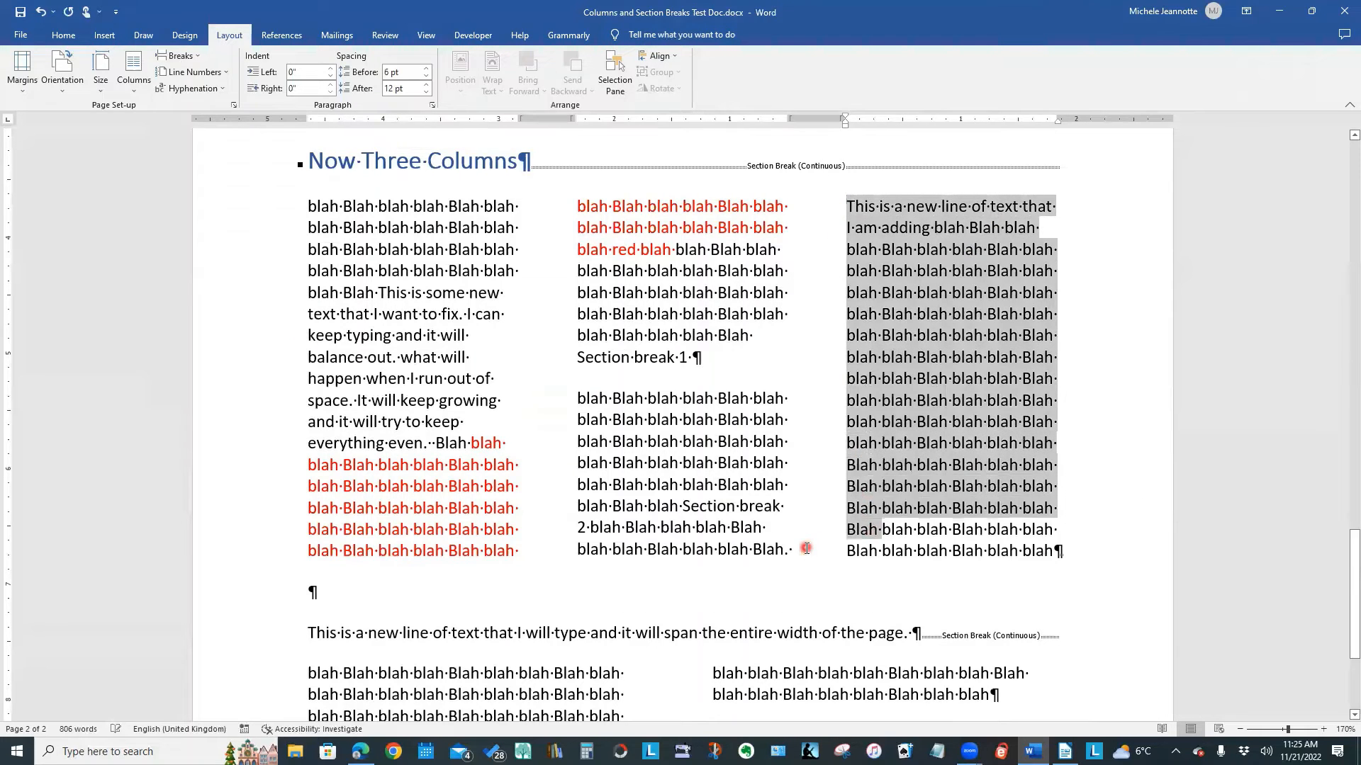
key(Delete)
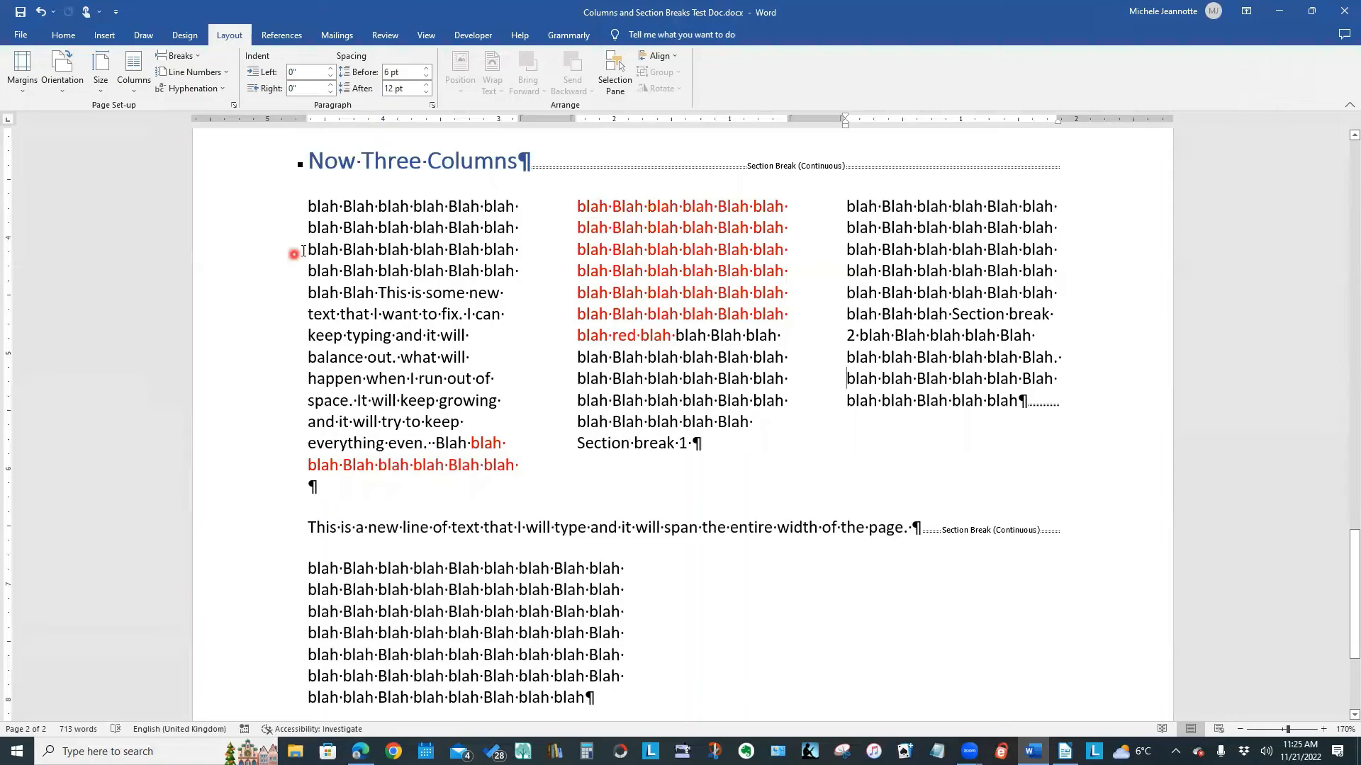
drag(283, 228, 301, 440)
key(Delete)
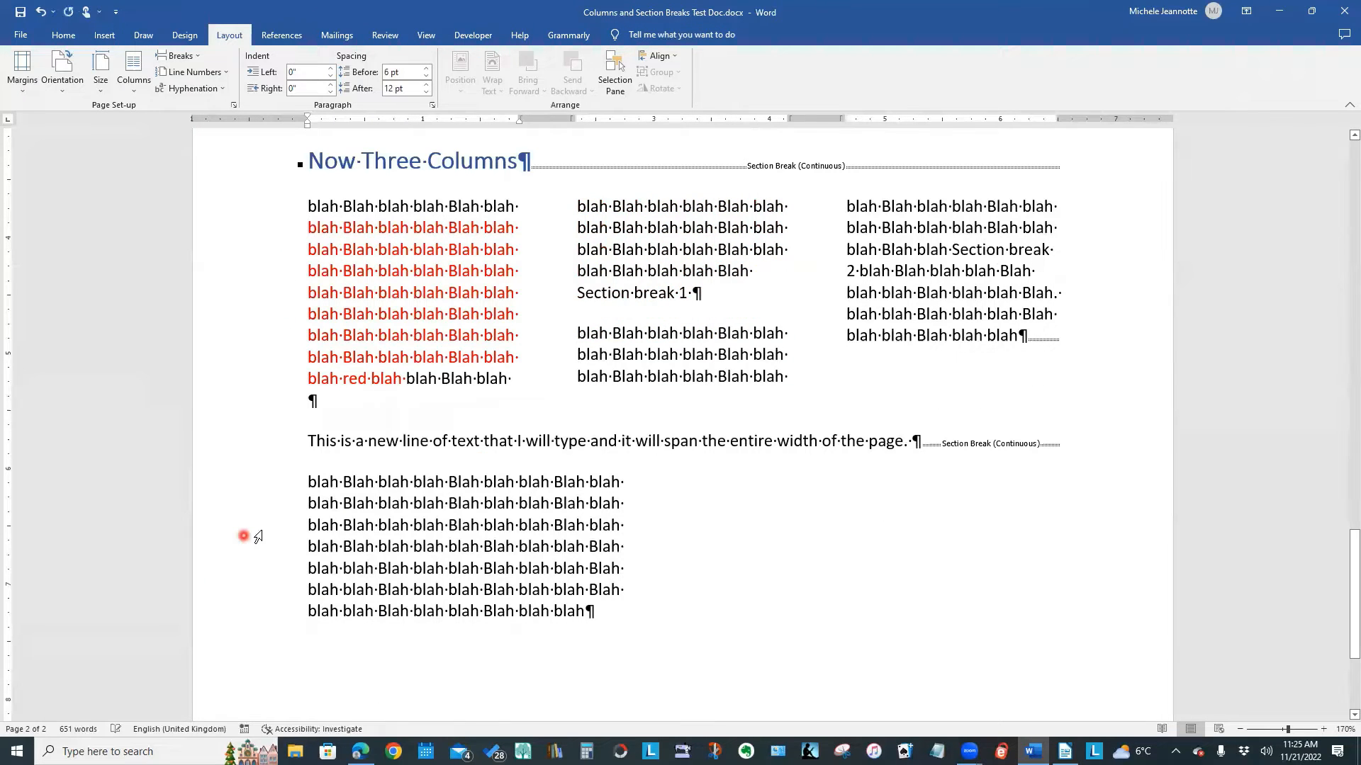
- Insert a continuous section break at the end of the two-column blah text to balance its columns
scroll(1057, 276, down, 3)
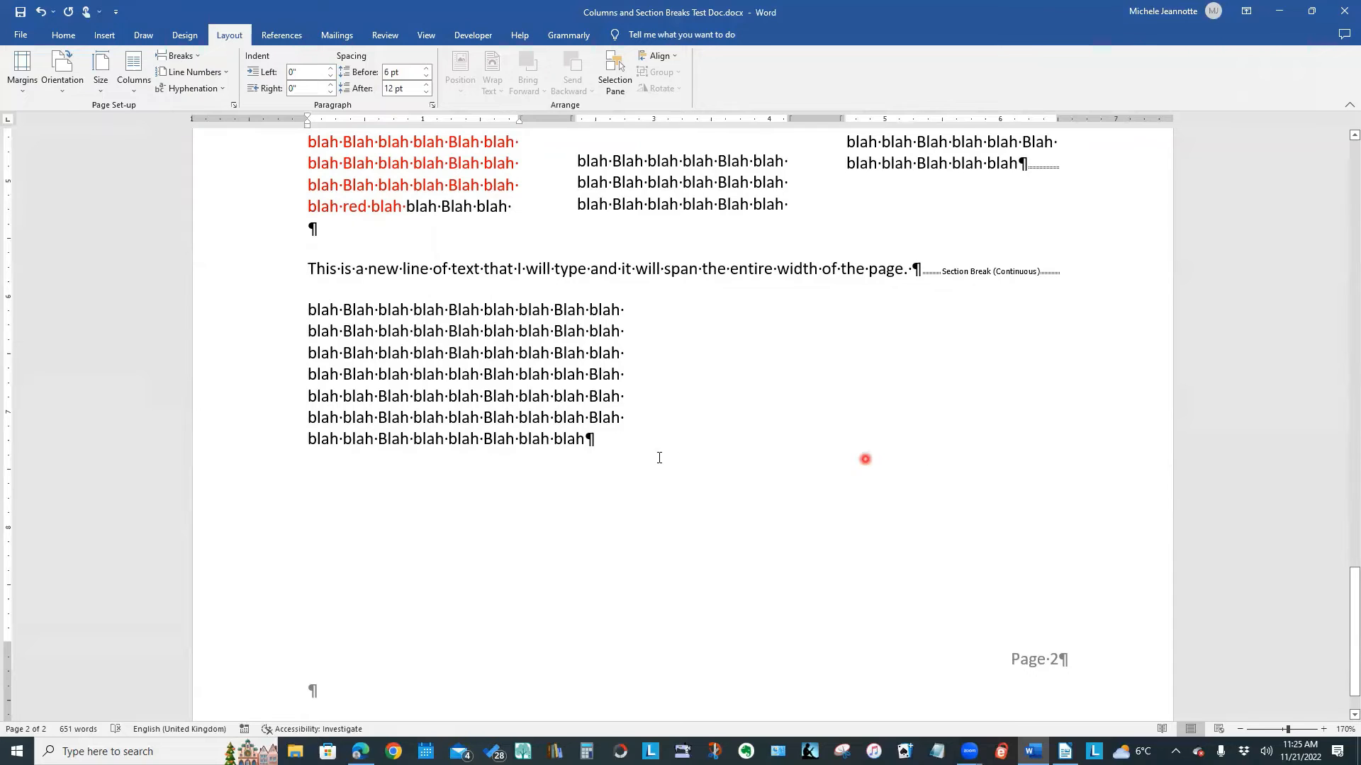
click(622, 451)
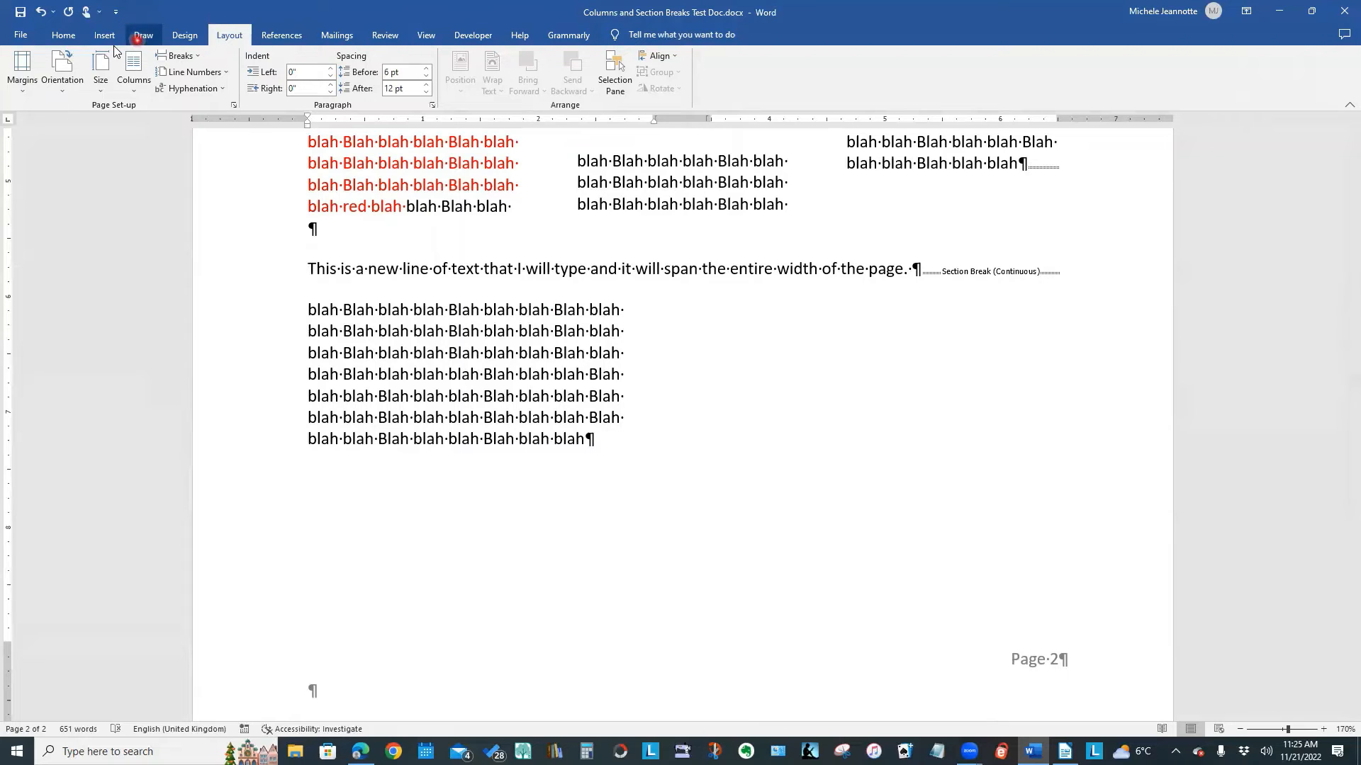
click(179, 56)
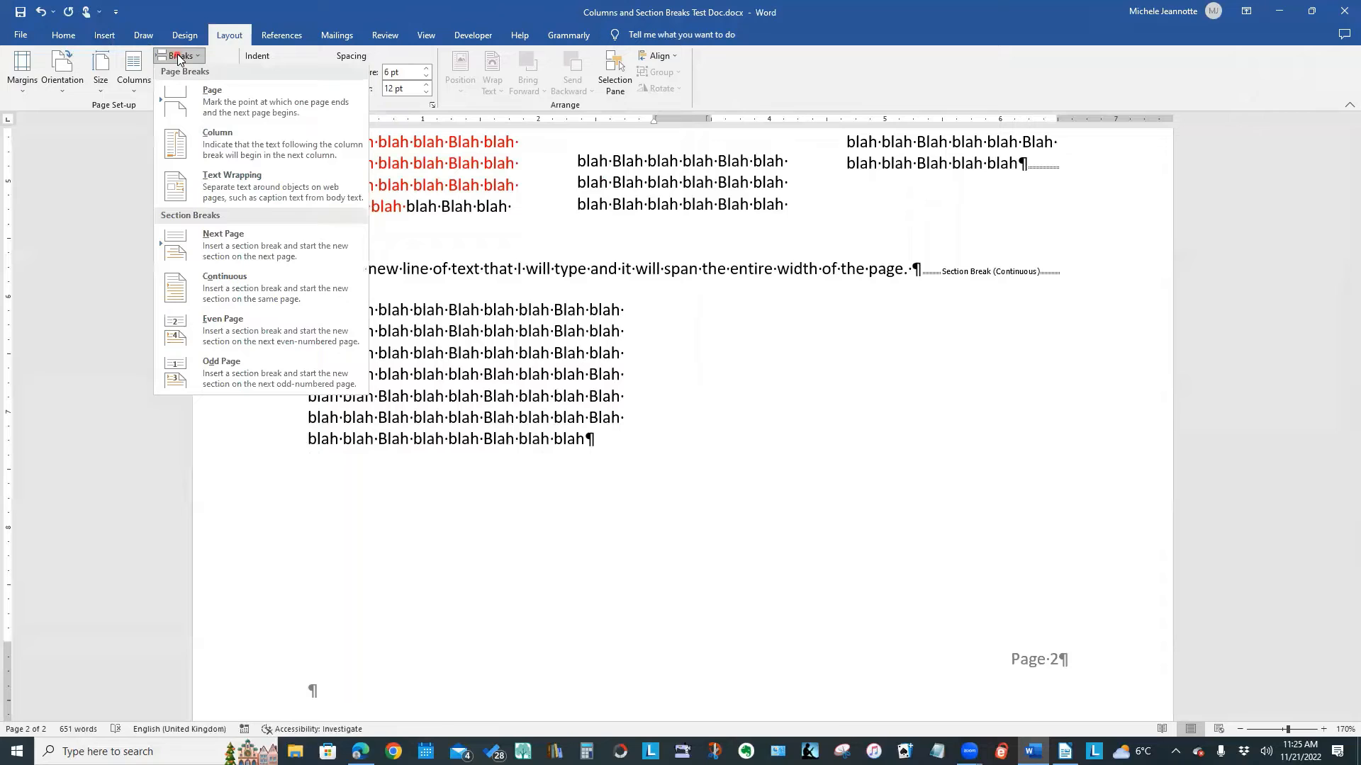
click(236, 288)
click(632, 553)
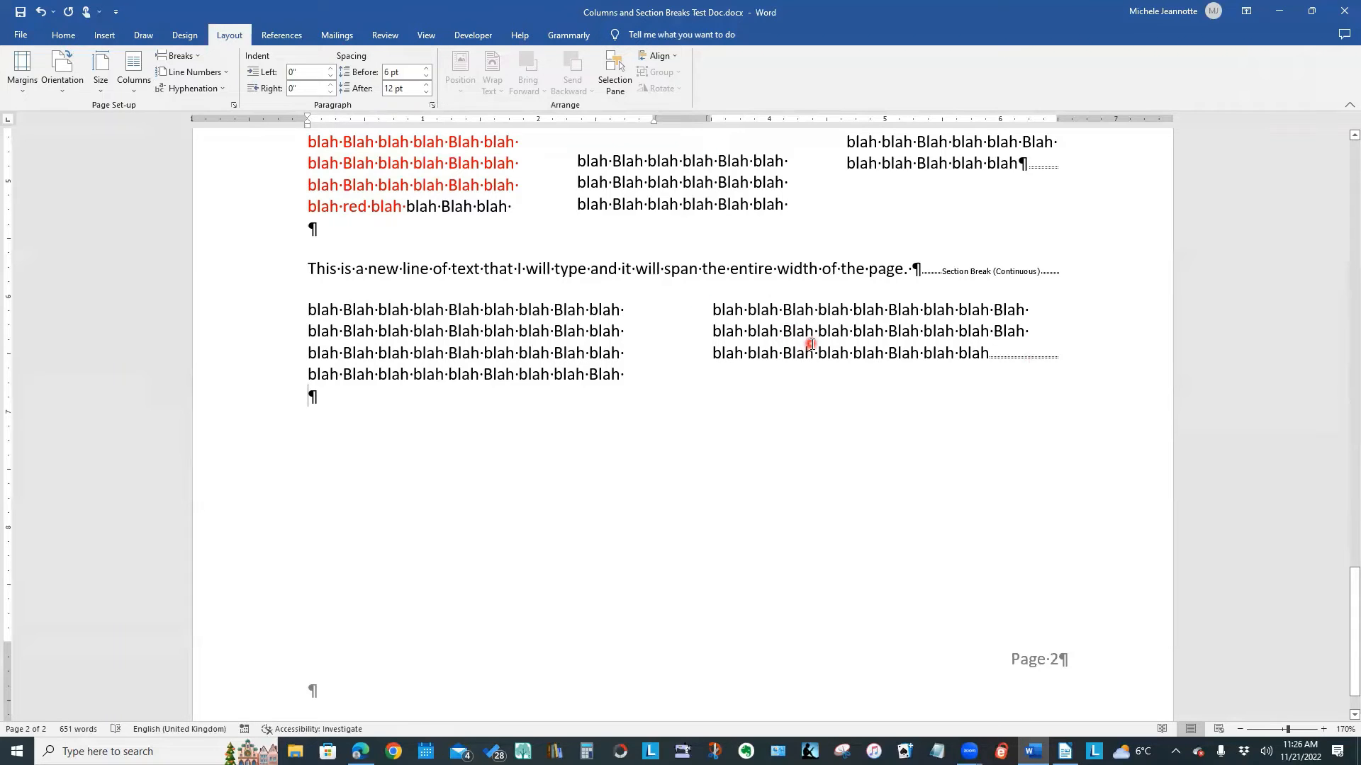
- Format the balanced section below the full-width line as three columns of equal width, applied to this section
scroll(829, 436, up, 3)
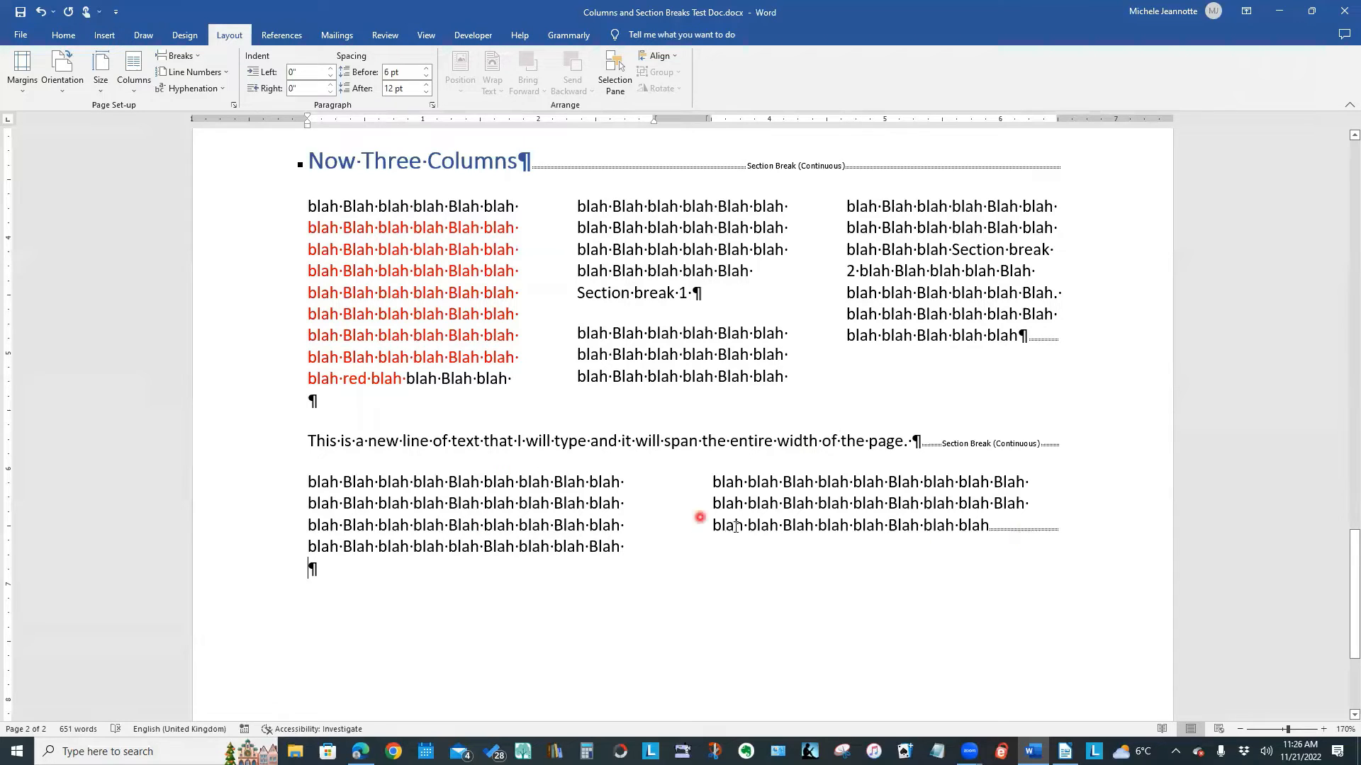
click(470, 506)
click(135, 85)
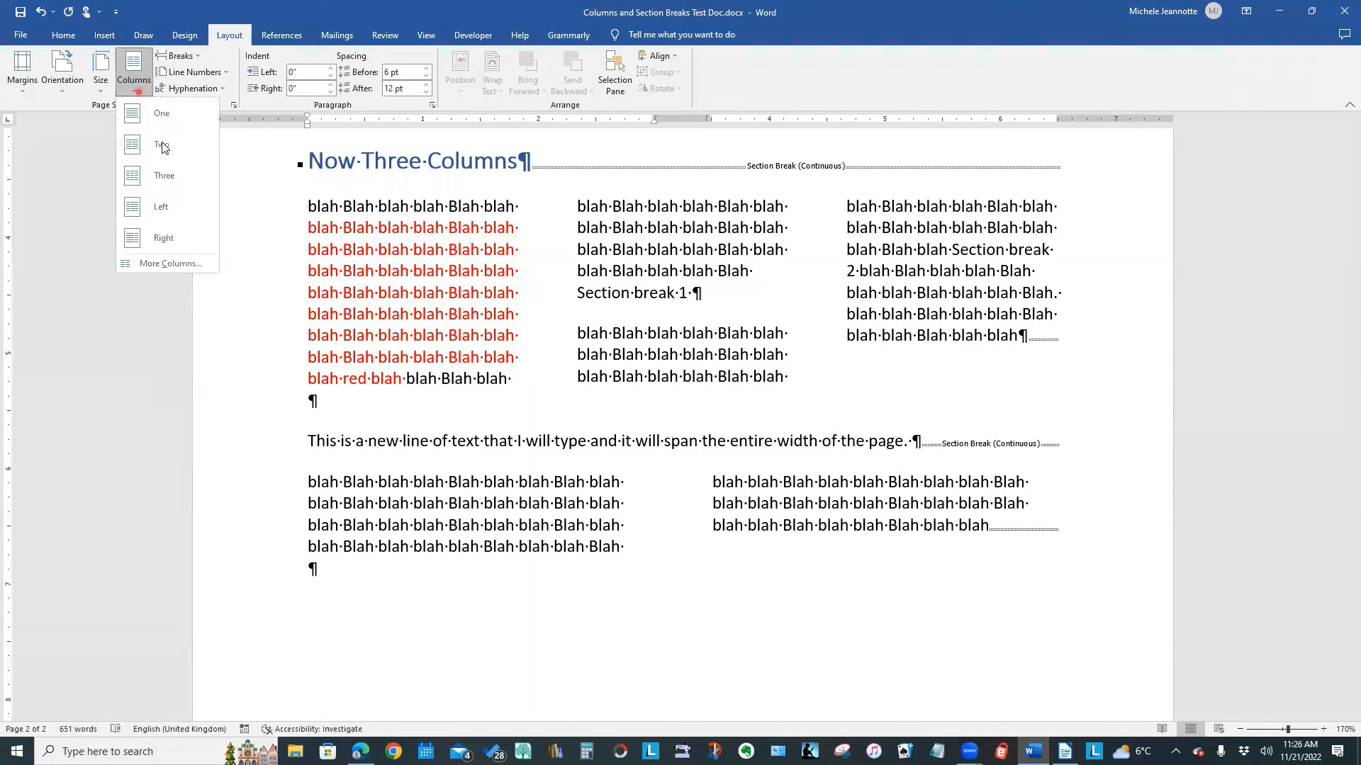
click(169, 264)
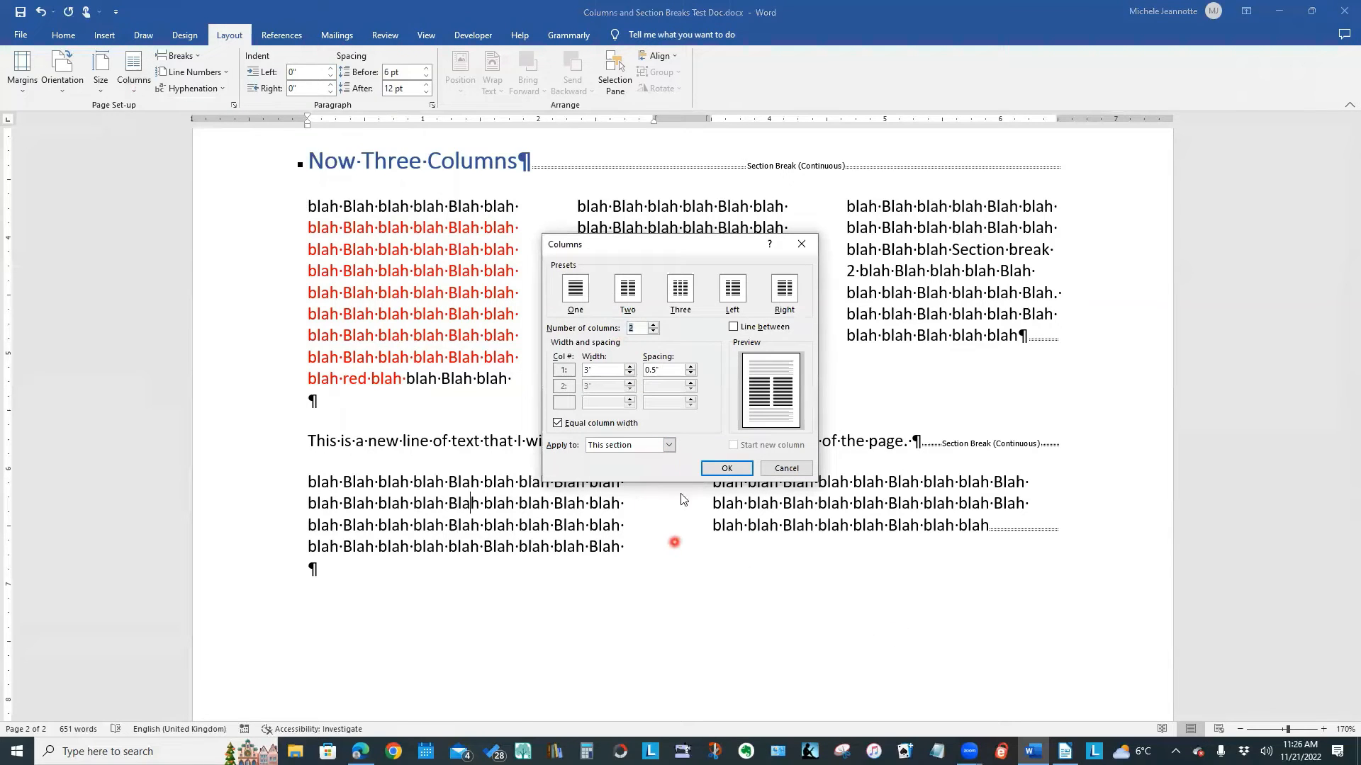
click(686, 301)
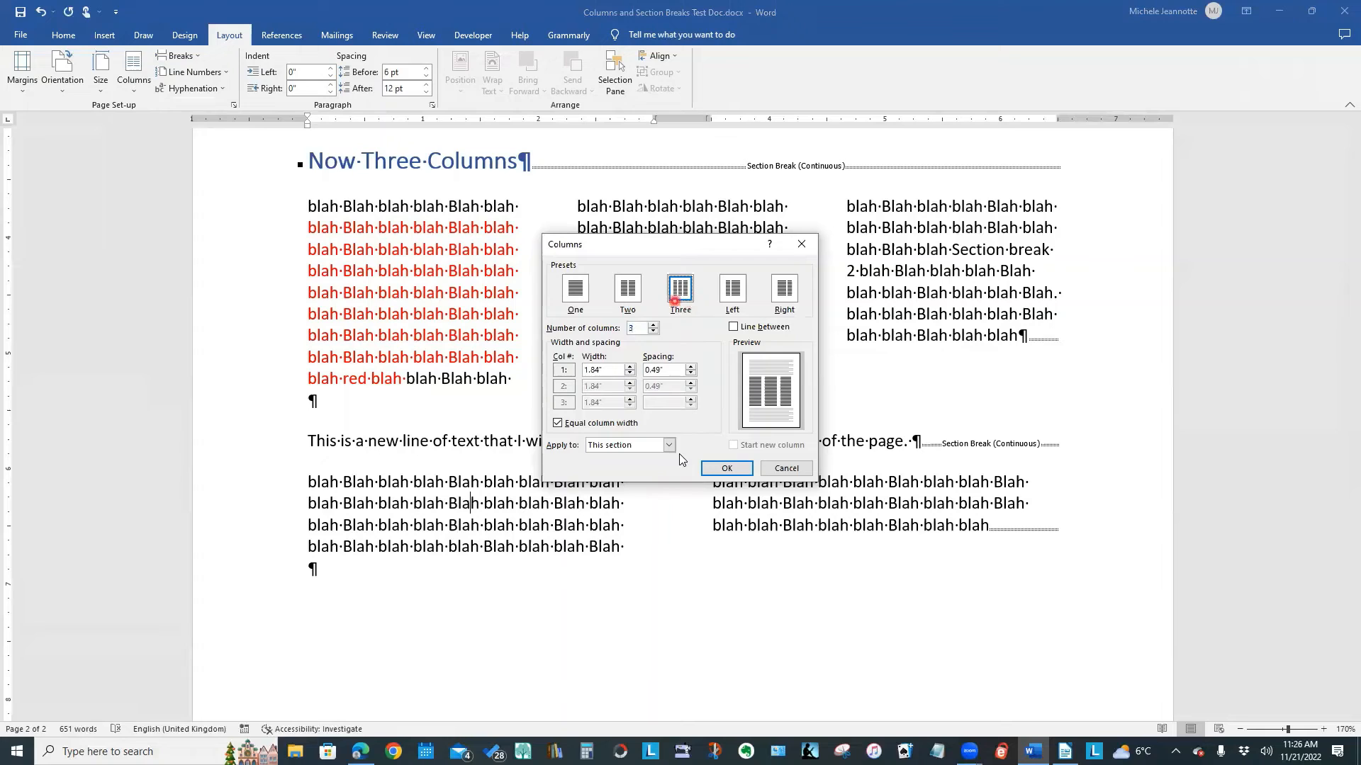
click(727, 468)
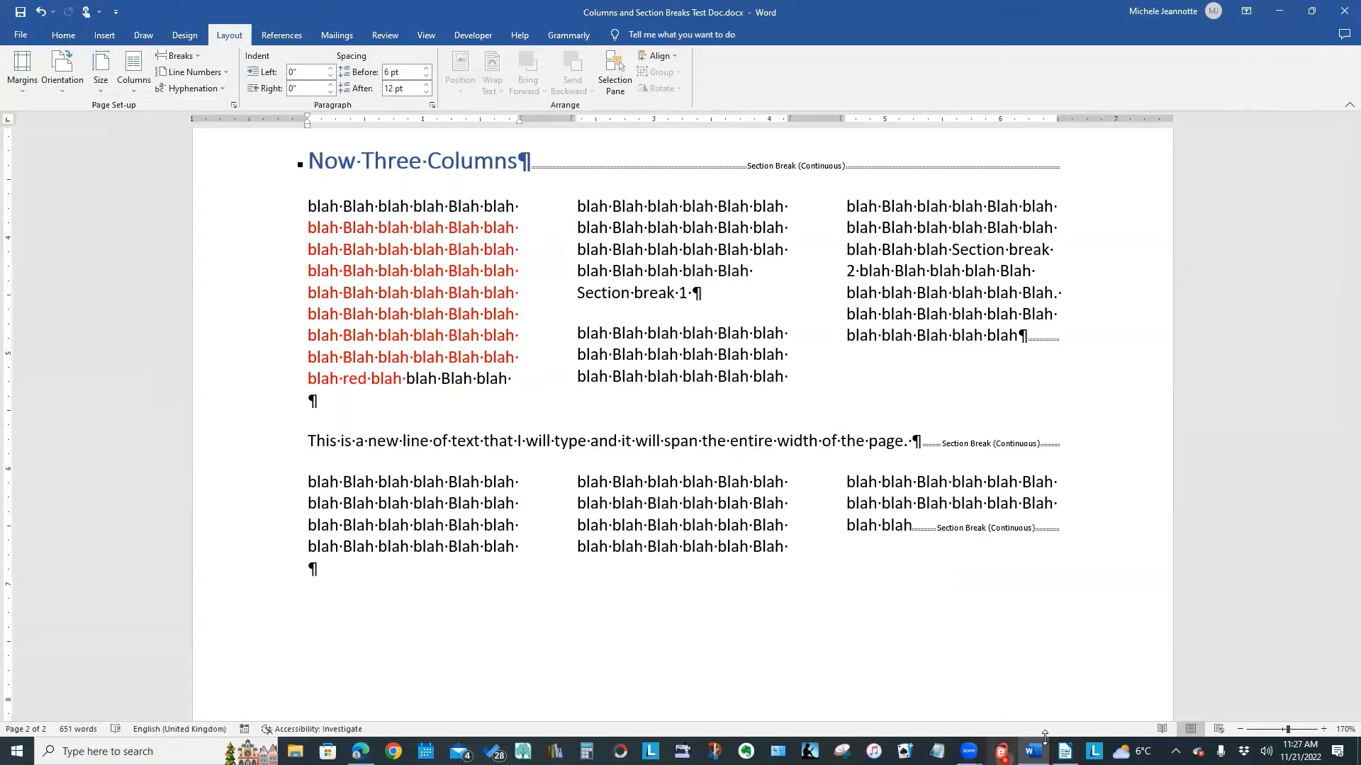
mouse_move(1032, 751)
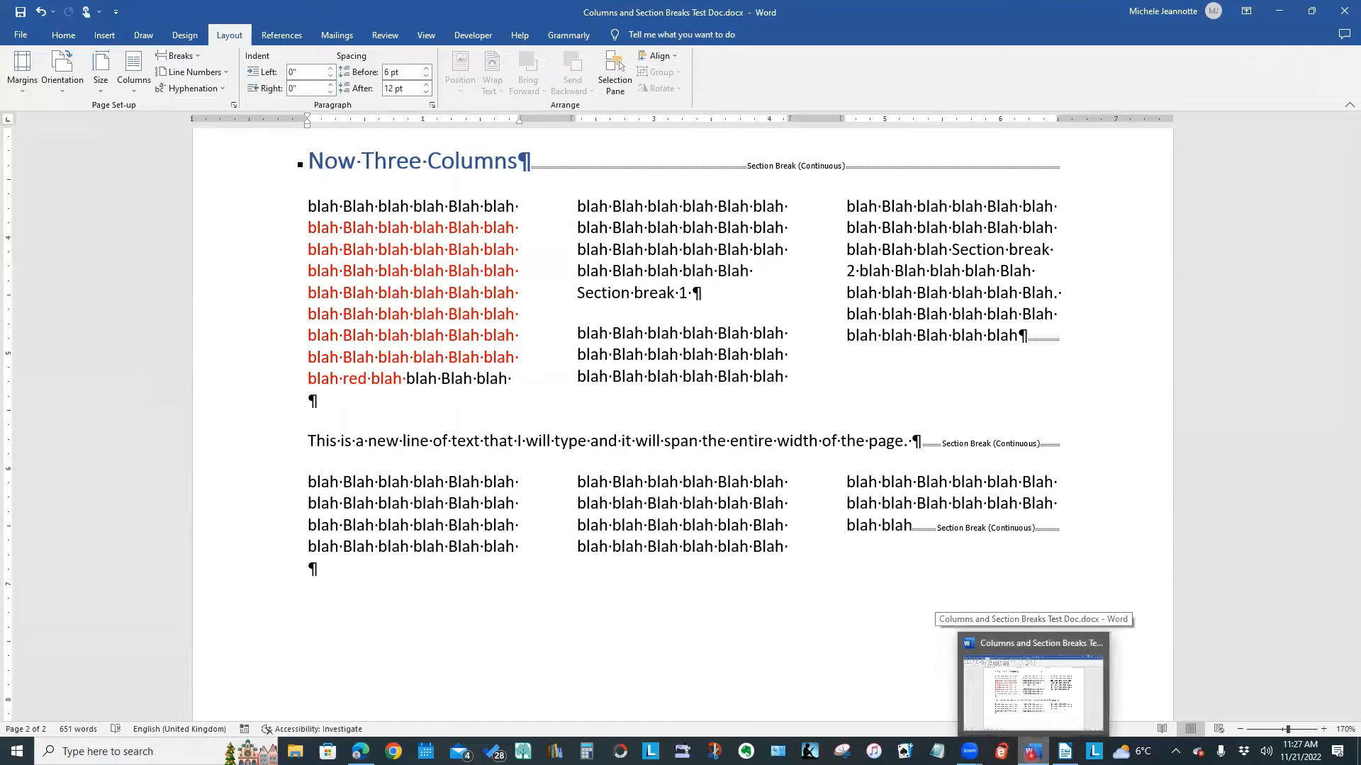
- Switch to the Libre Office Test document.odt in LibreOffice Writer and go to the Double Column heading
click(1063, 751)
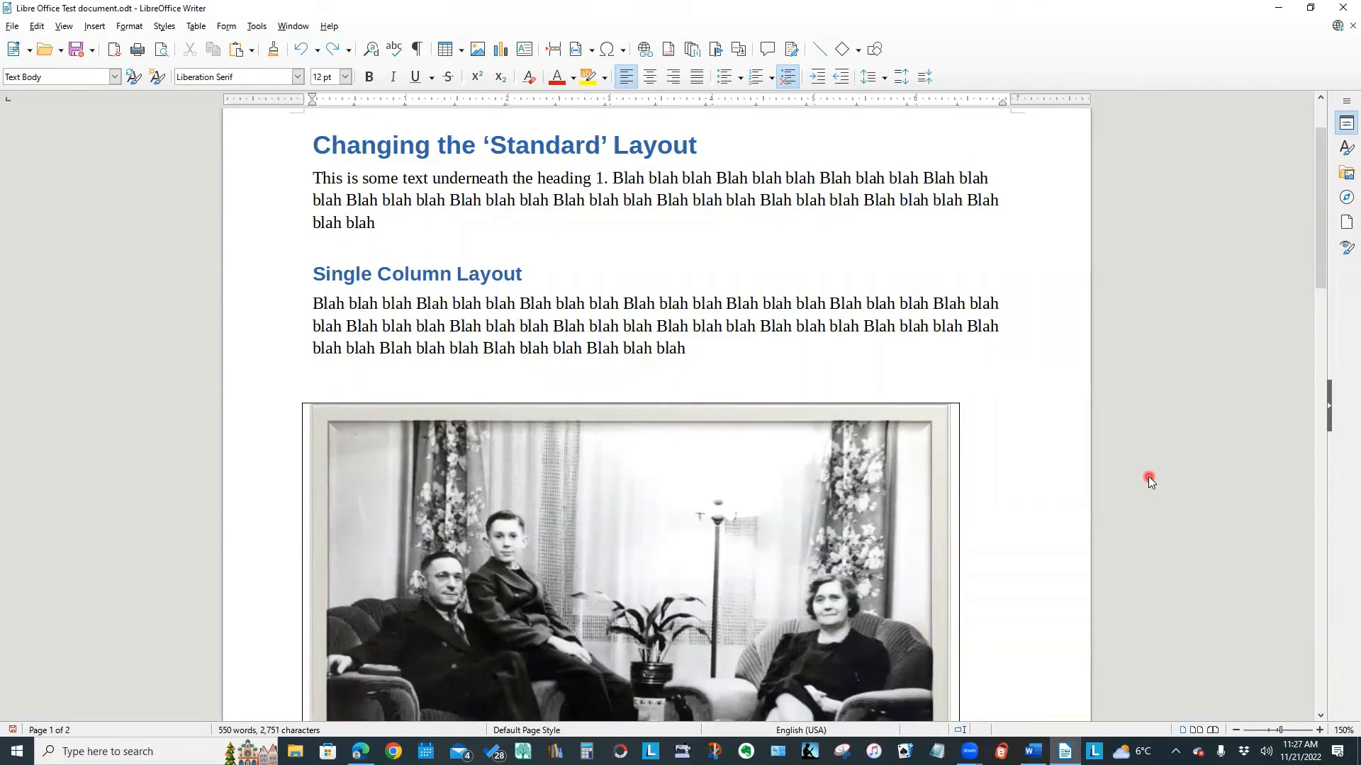
scroll(1150, 481, down, 3)
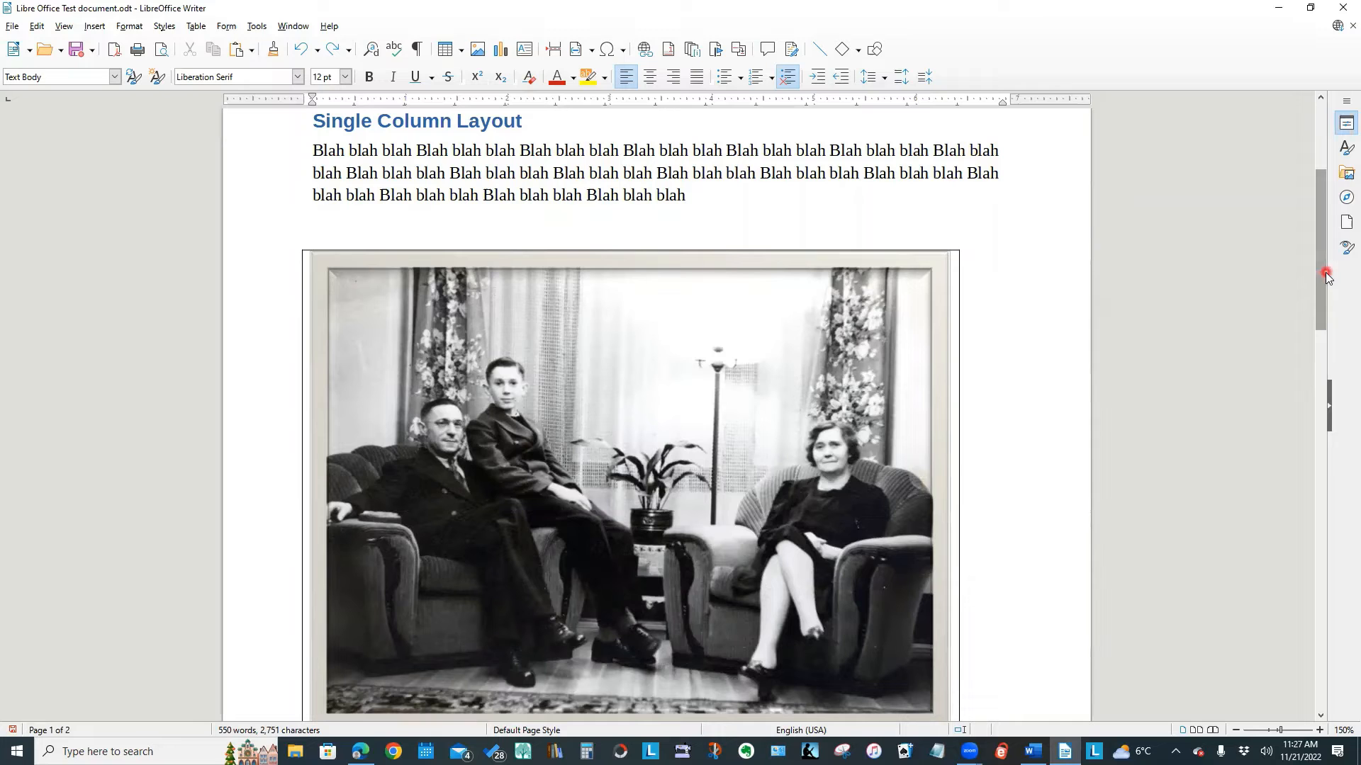
drag(1325, 275, 1314, 350)
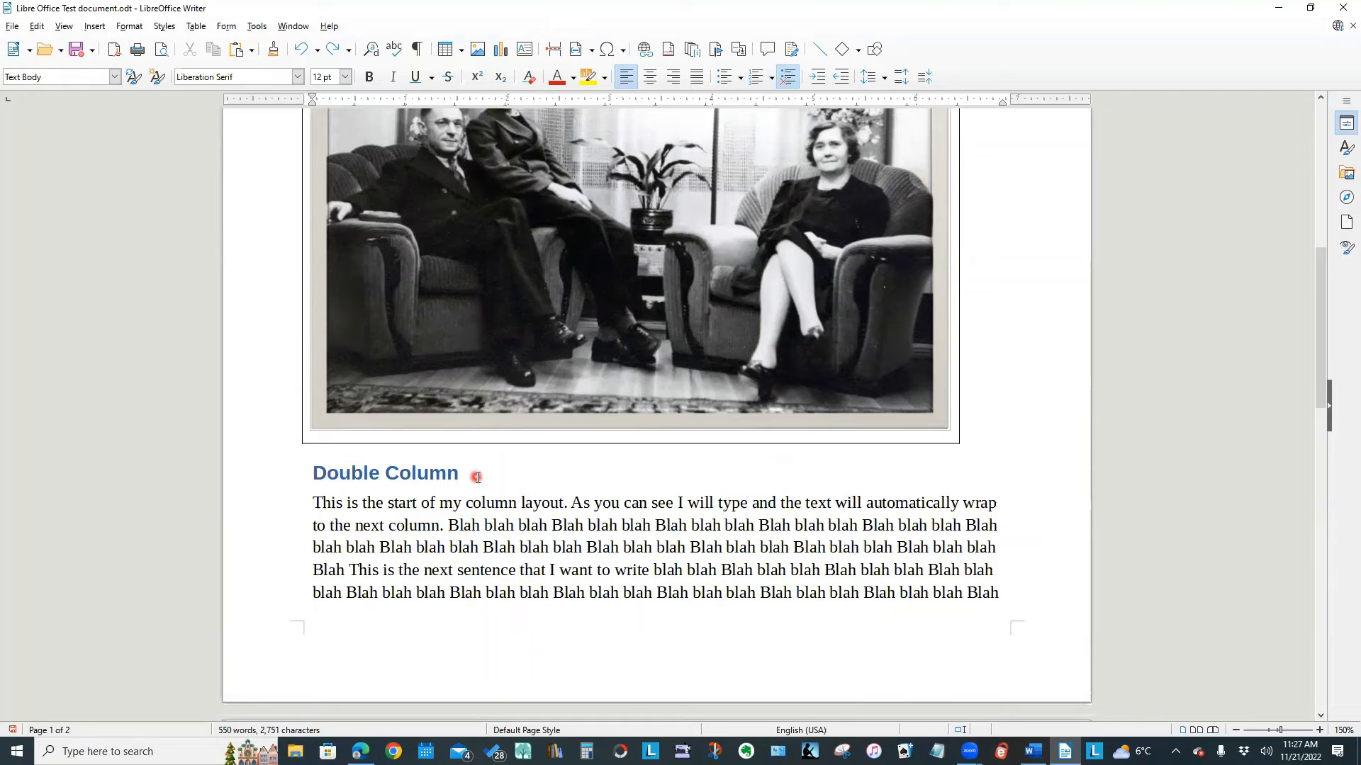
- Start a new section from the five lines of text under the Double Column heading and set it to 2 columns
drag(309, 504, 999, 588)
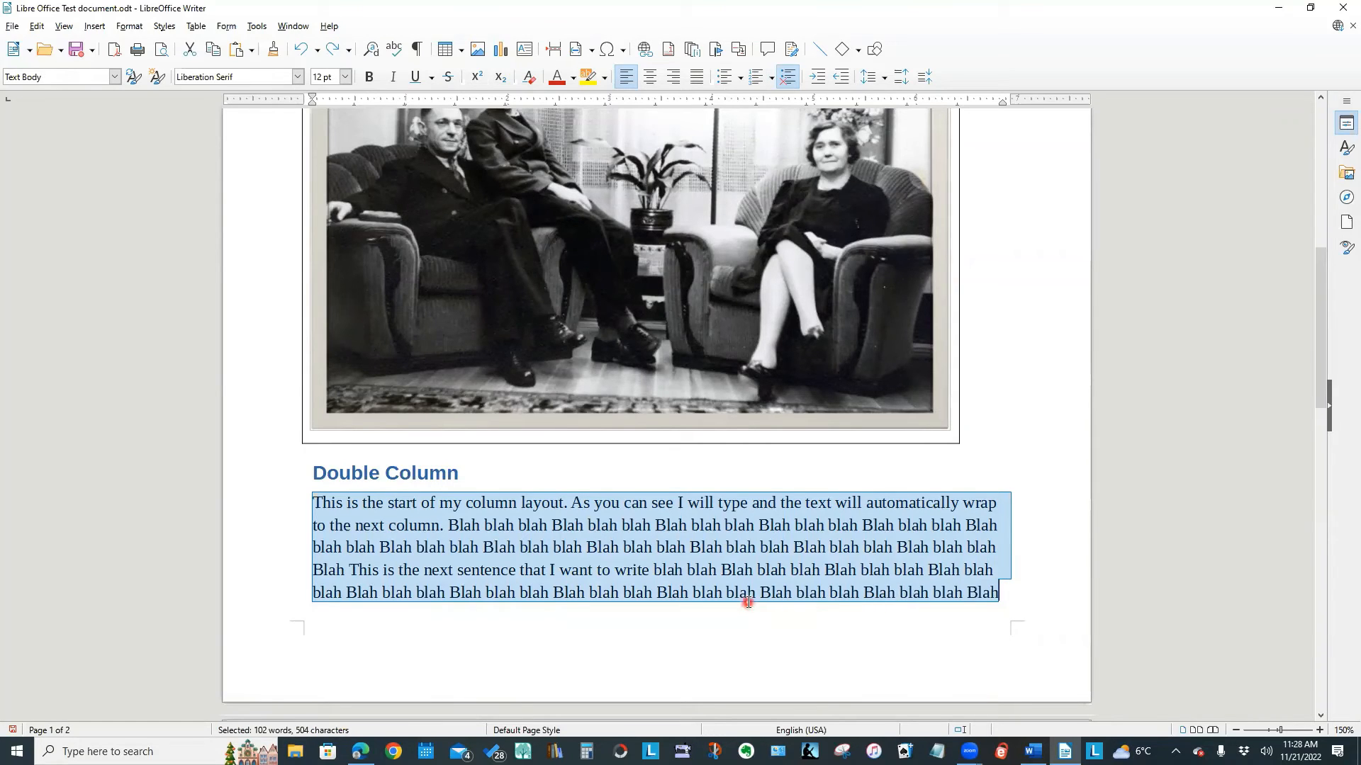
click(94, 28)
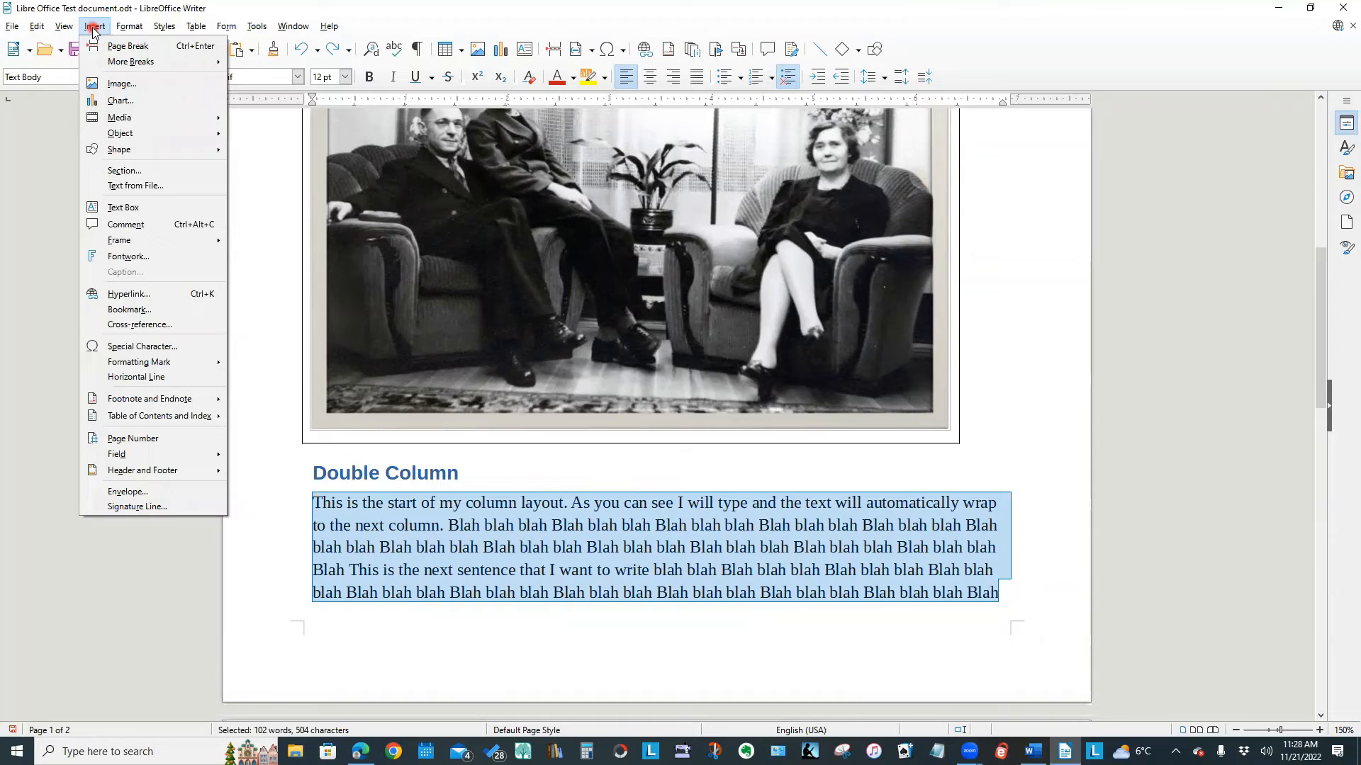
click(143, 176)
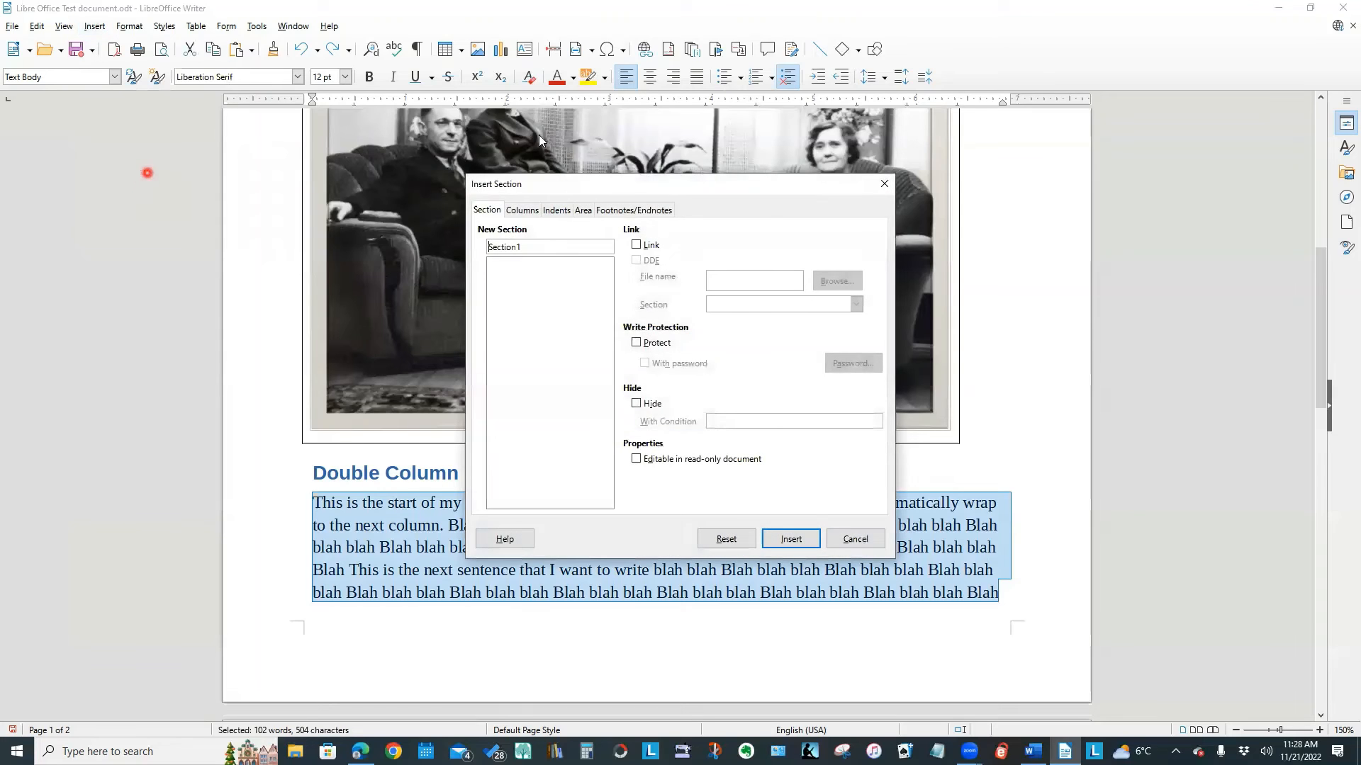
click(522, 210)
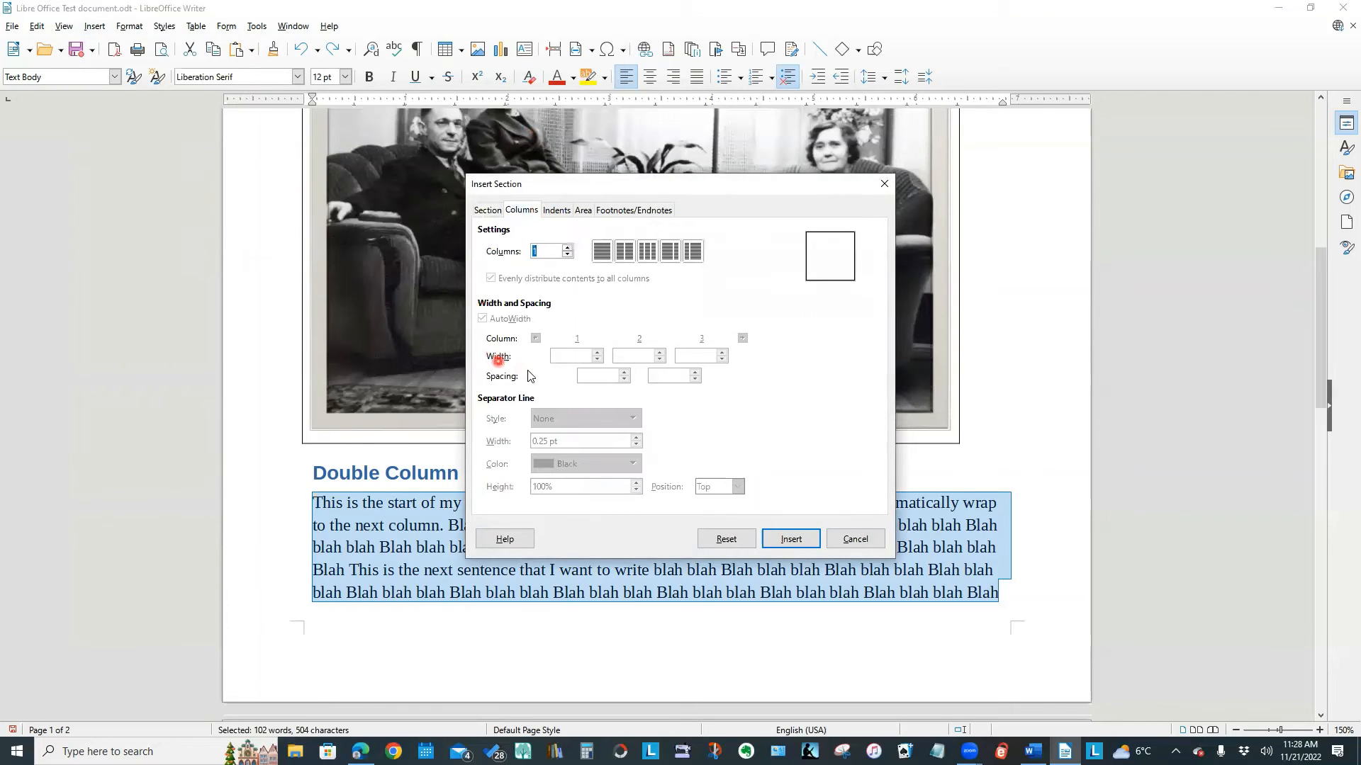
click(568, 247)
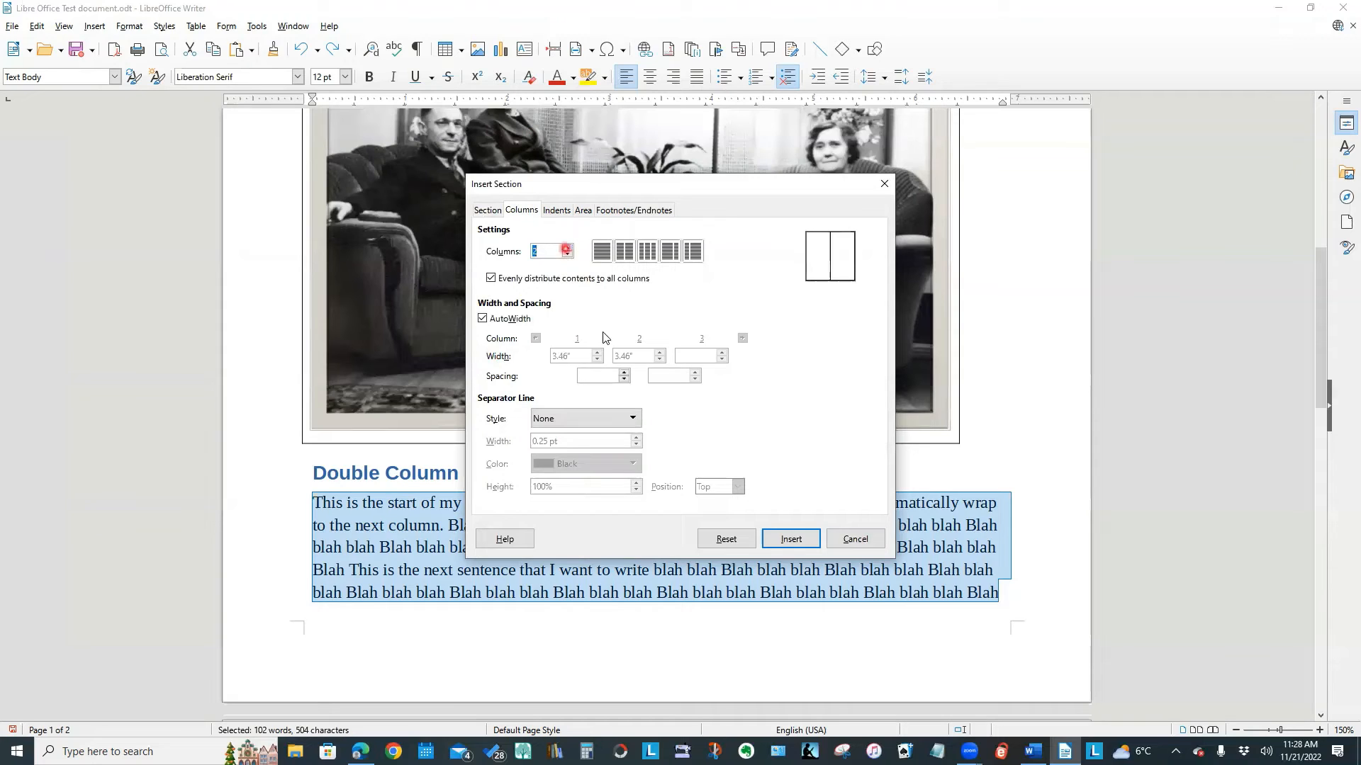
- Give the new two-column section a solid 0.25 pt black separator line and insert it
click(633, 419)
click(578, 472)
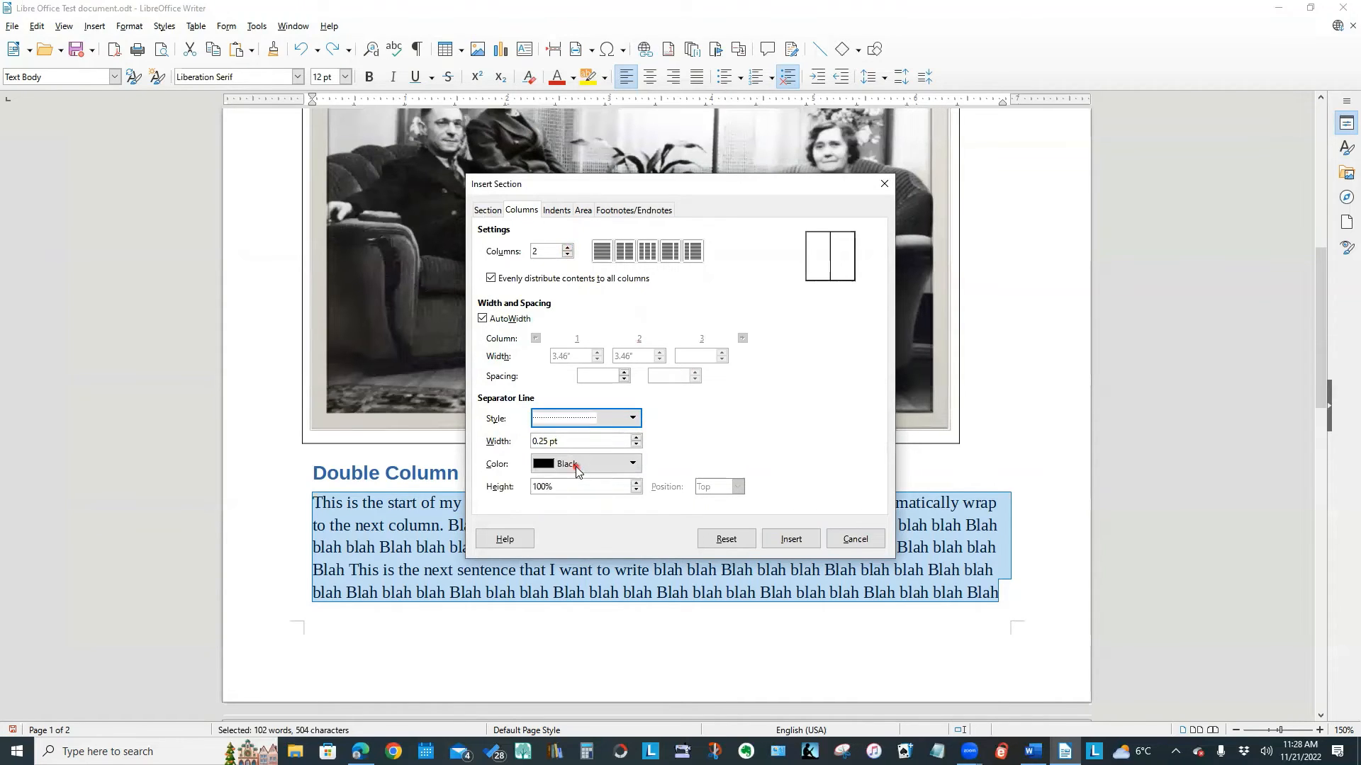
click(585, 464)
click(628, 422)
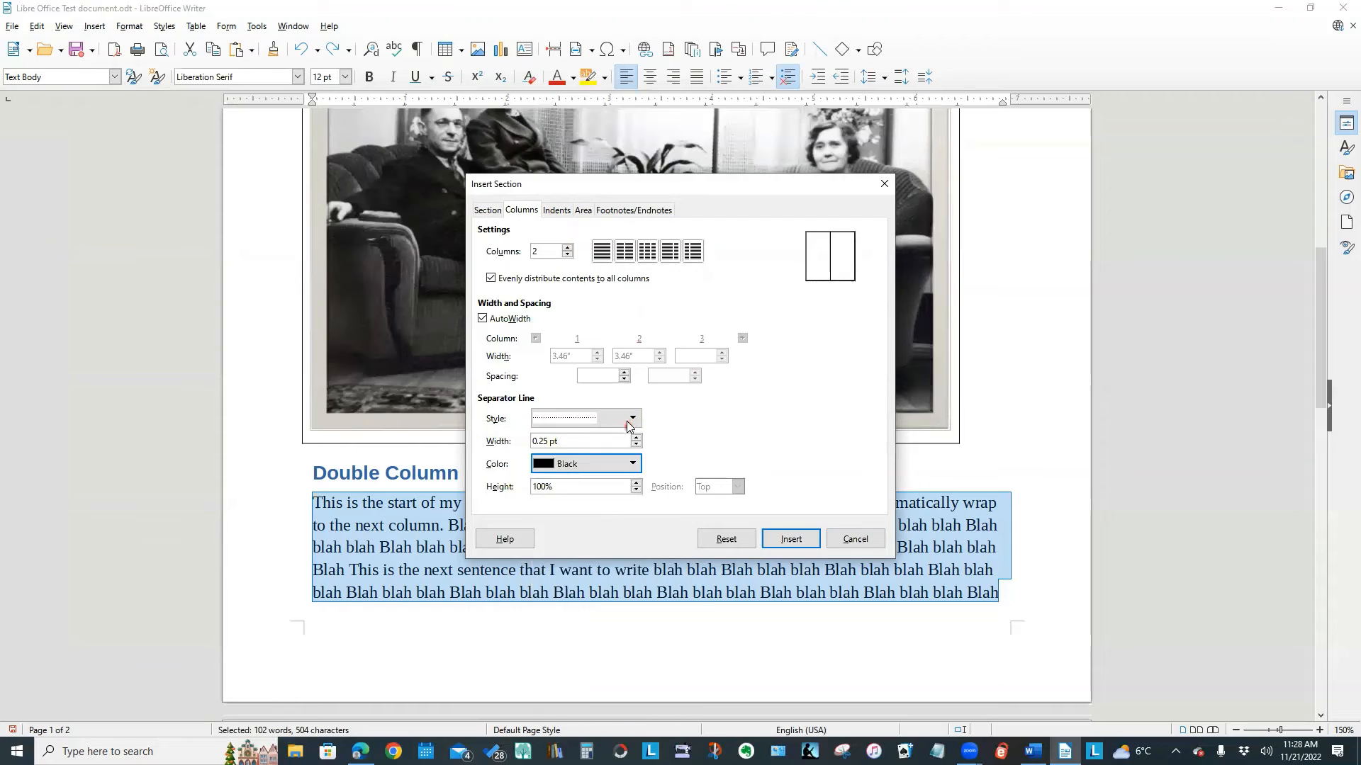
click(630, 420)
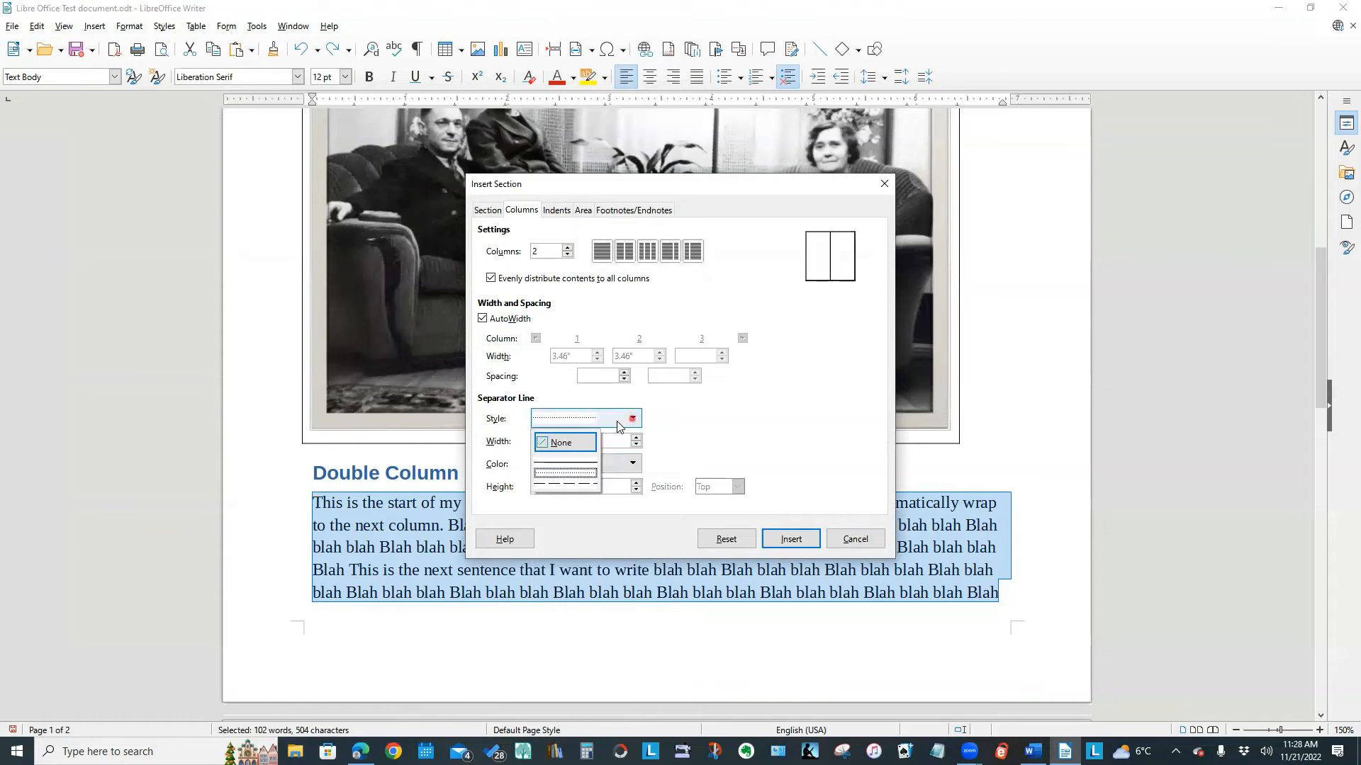
click(580, 463)
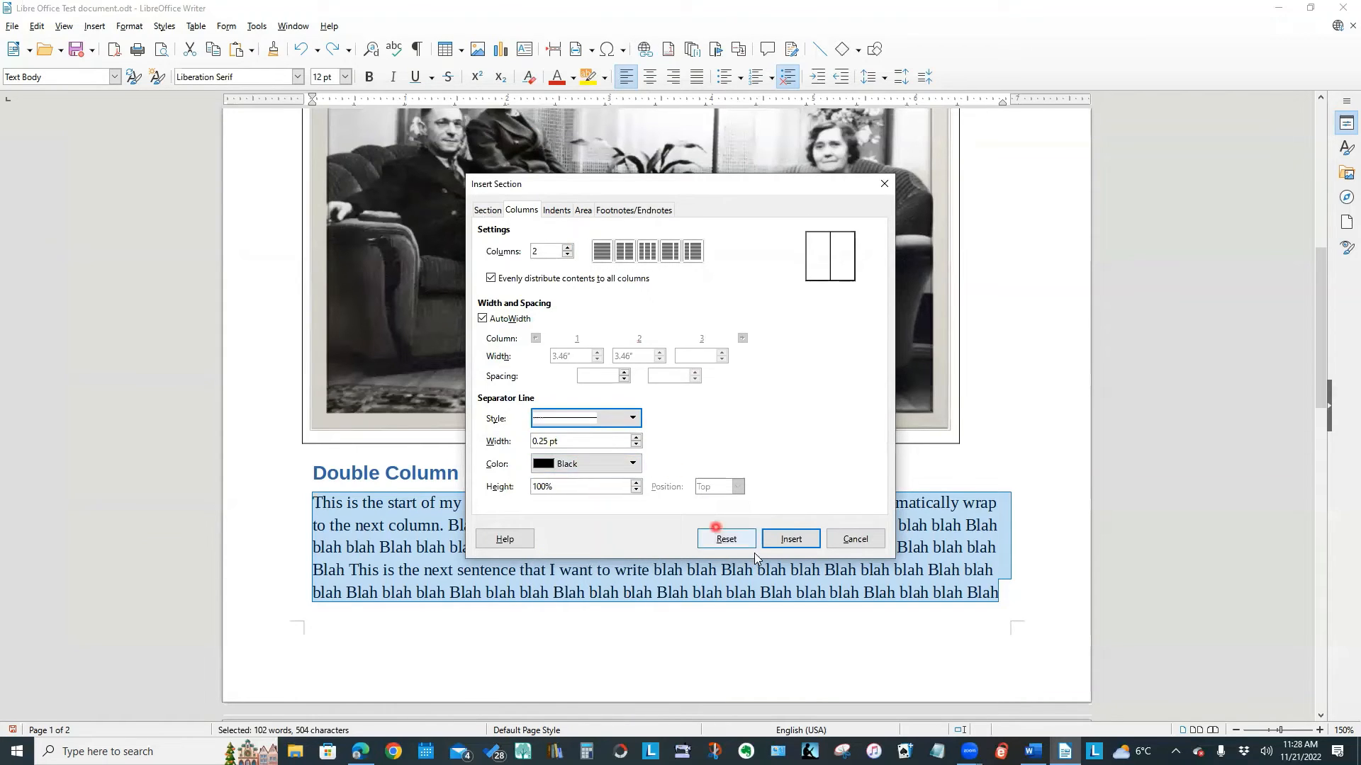
click(790, 540)
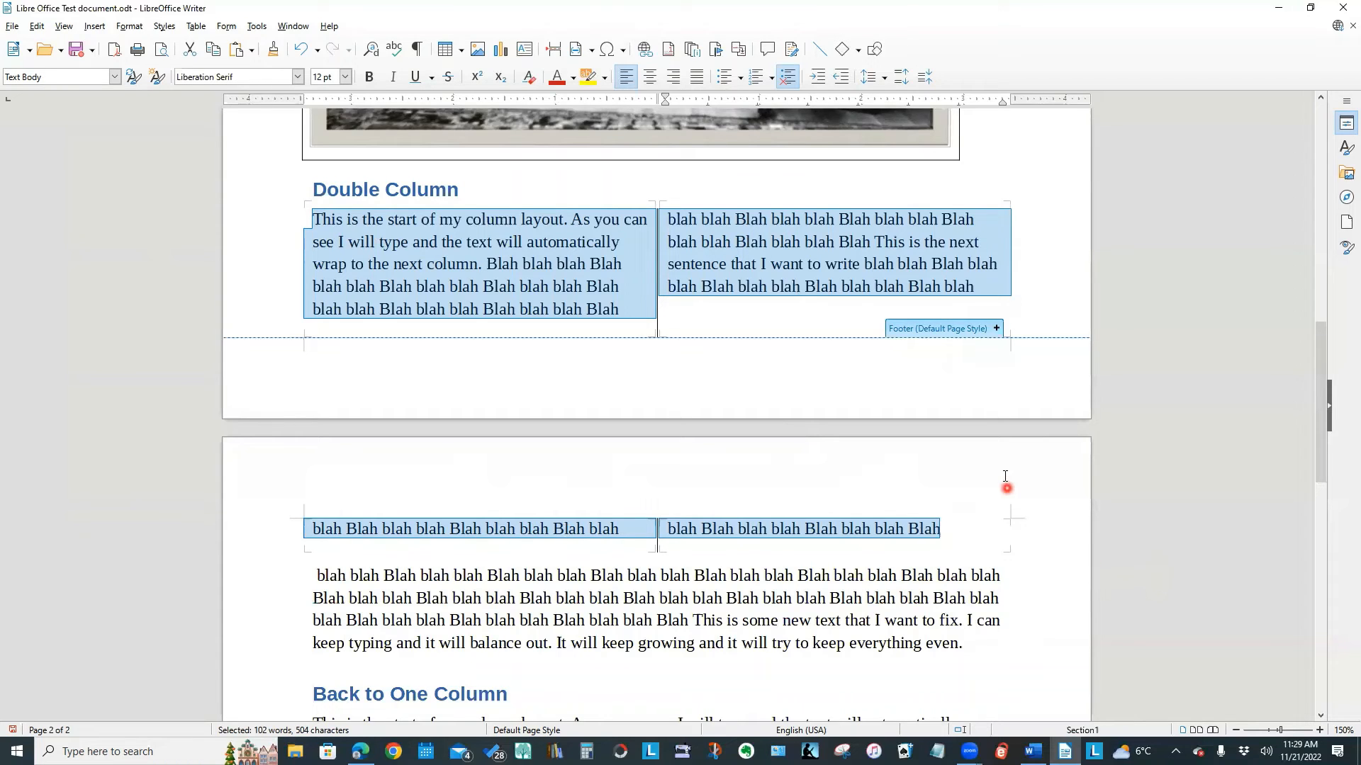
- Add an empty paragraph between the Back to One Column heading and its body text
scroll(1005, 476, down, 3)
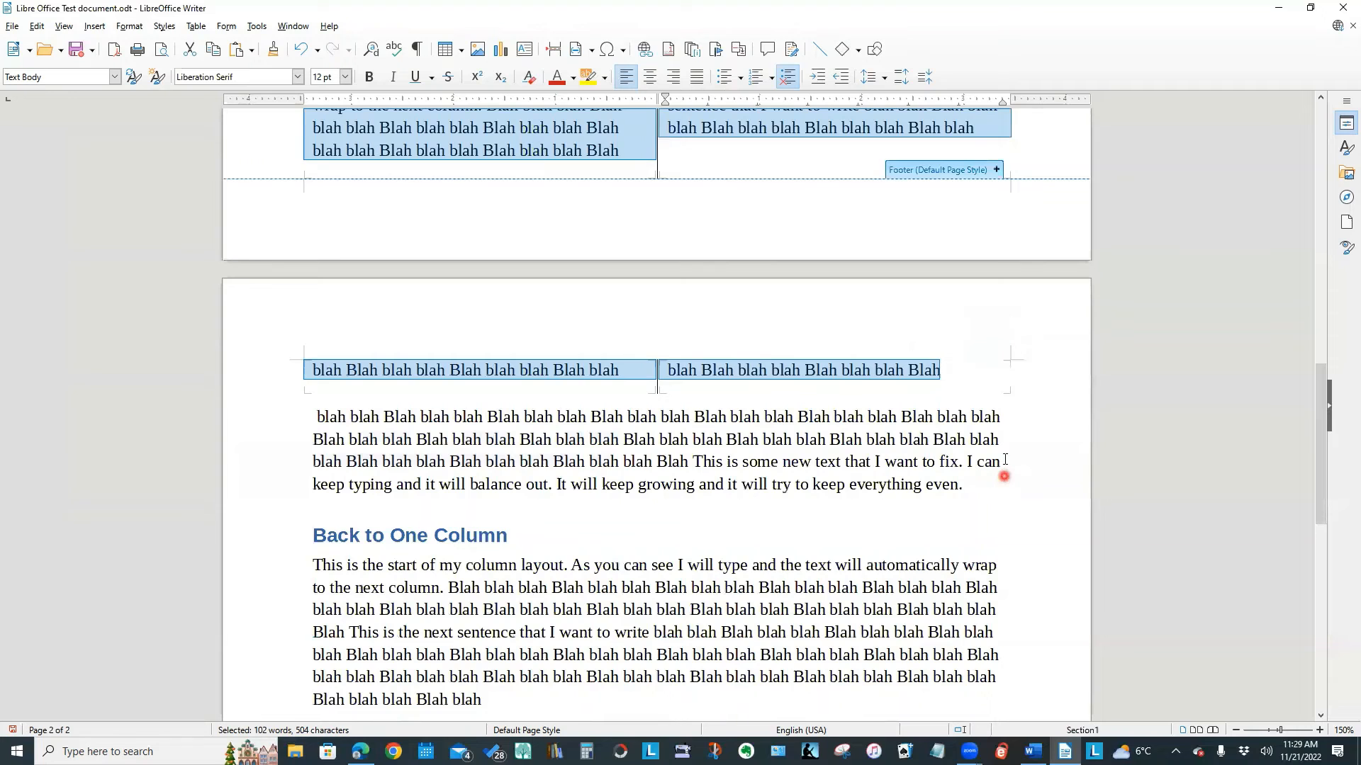
scroll(1030, 419, down, 1)
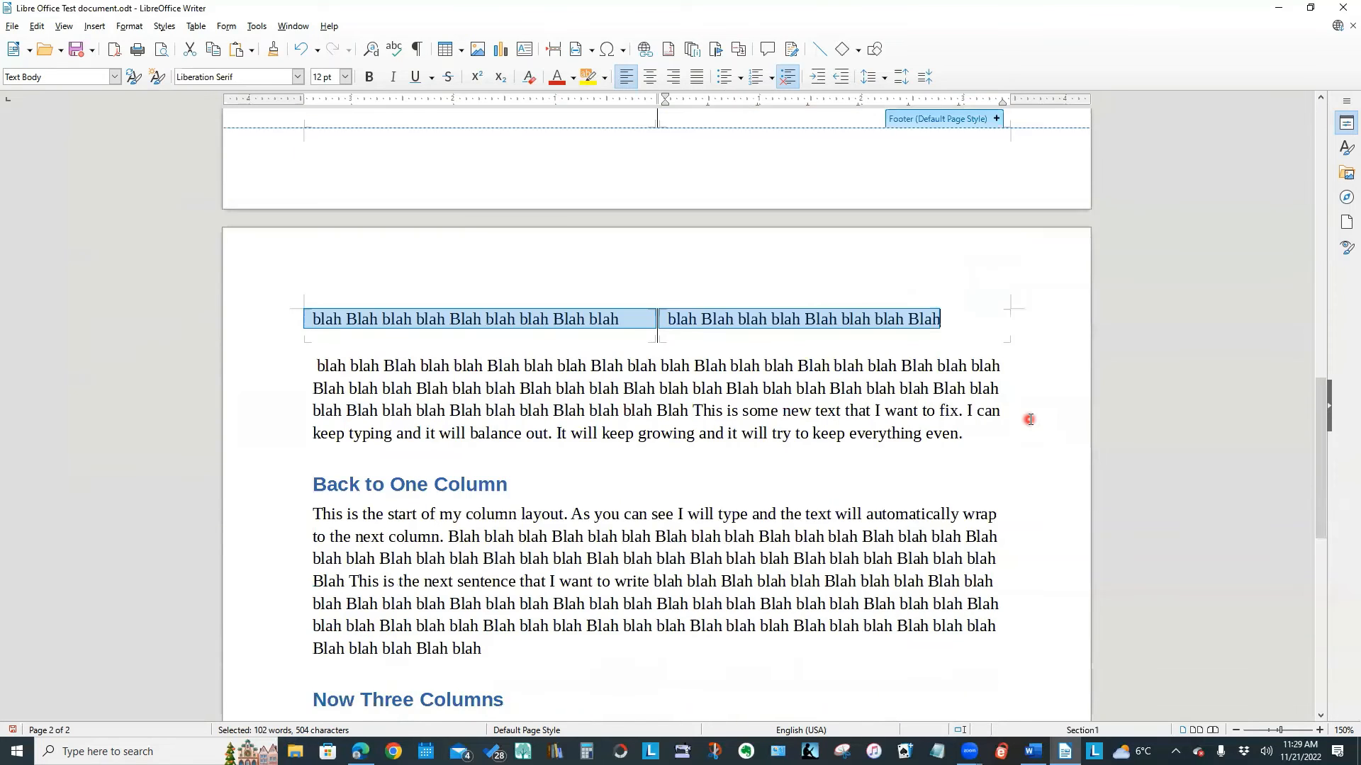
scroll(1029, 422, down, 3)
scroll(1070, 432, down, 1)
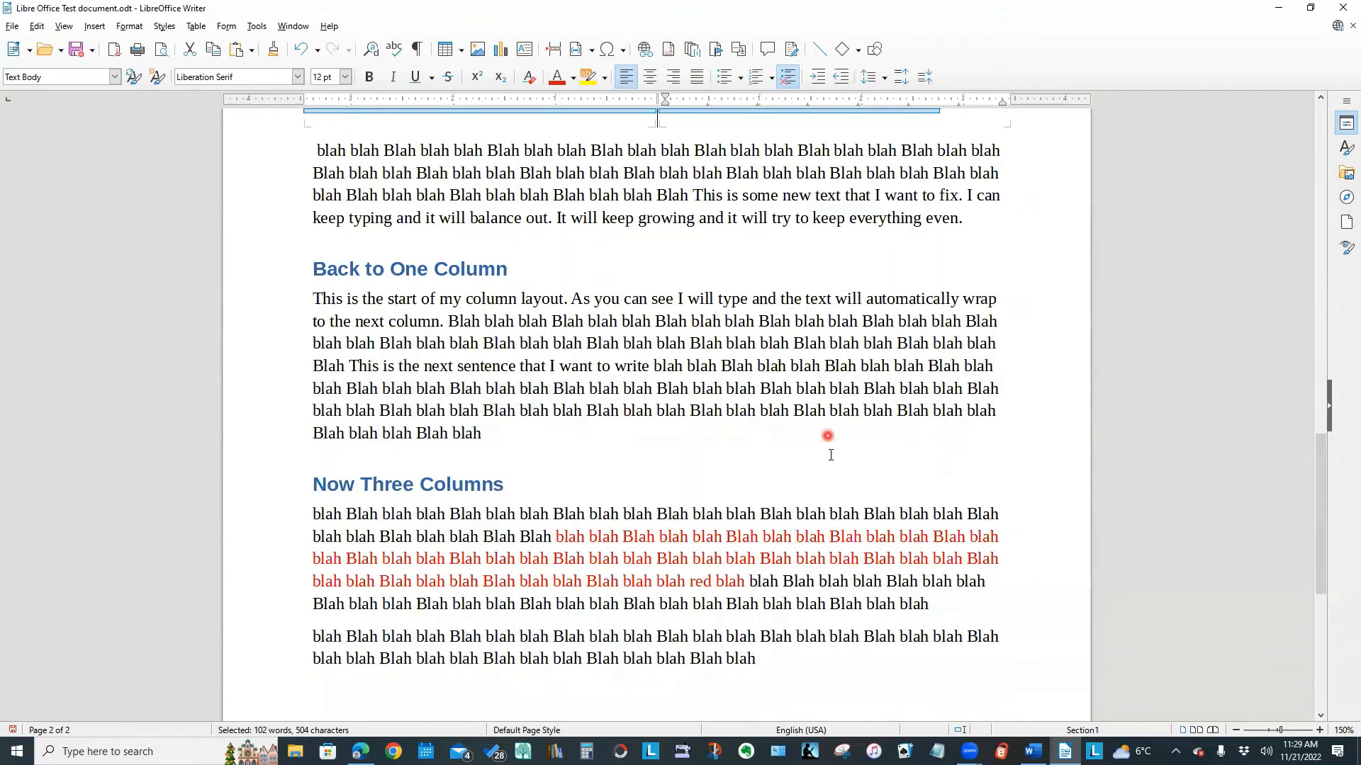
click(312, 293)
key(Return)
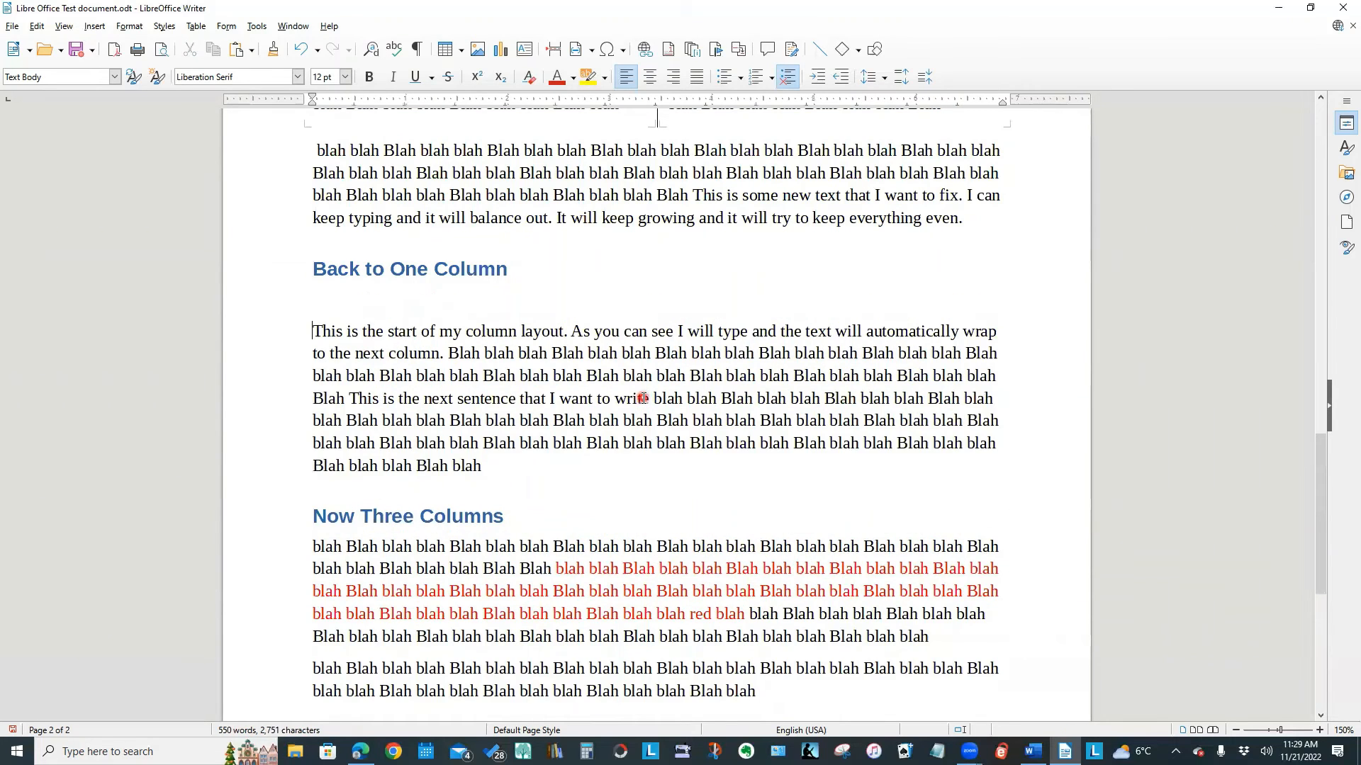
- Insert a new single-column section at the blank paragraph below the Back to One Column heading
click(95, 29)
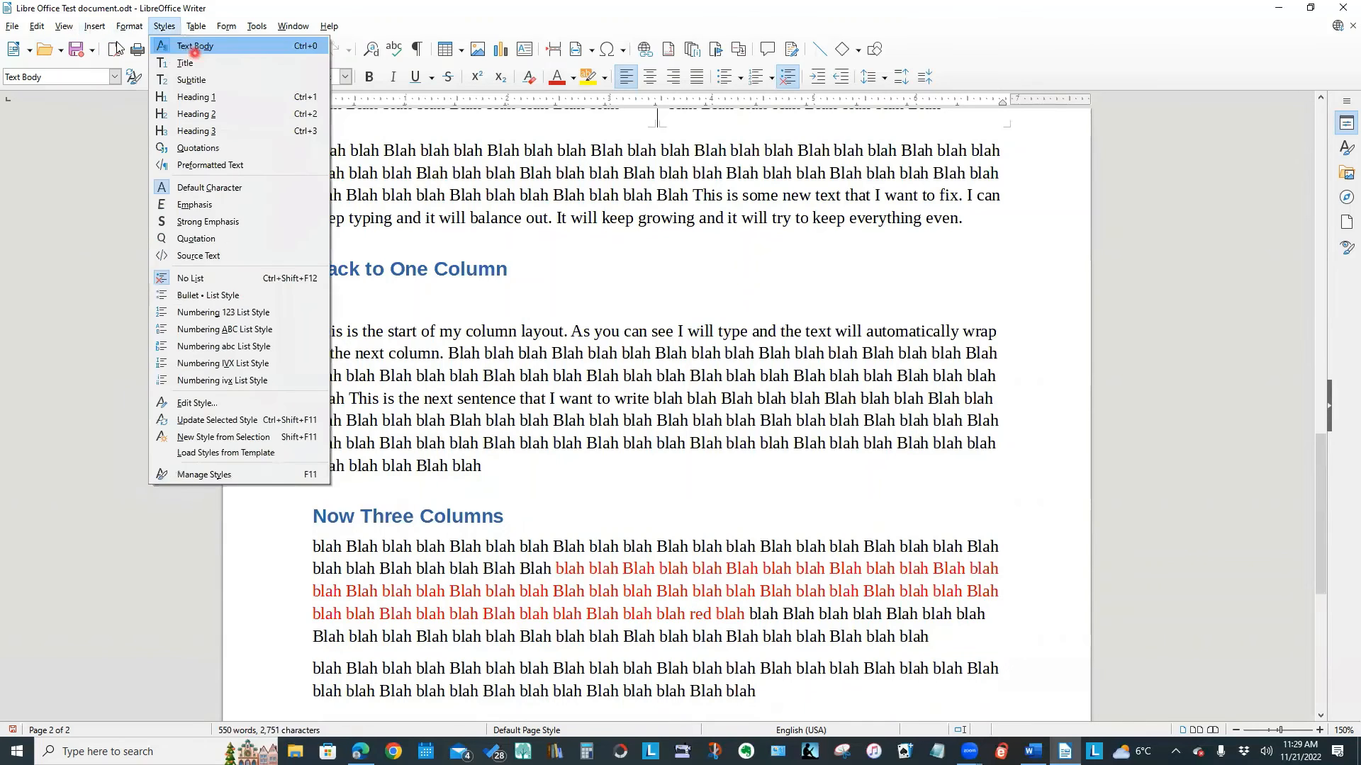
click(138, 208)
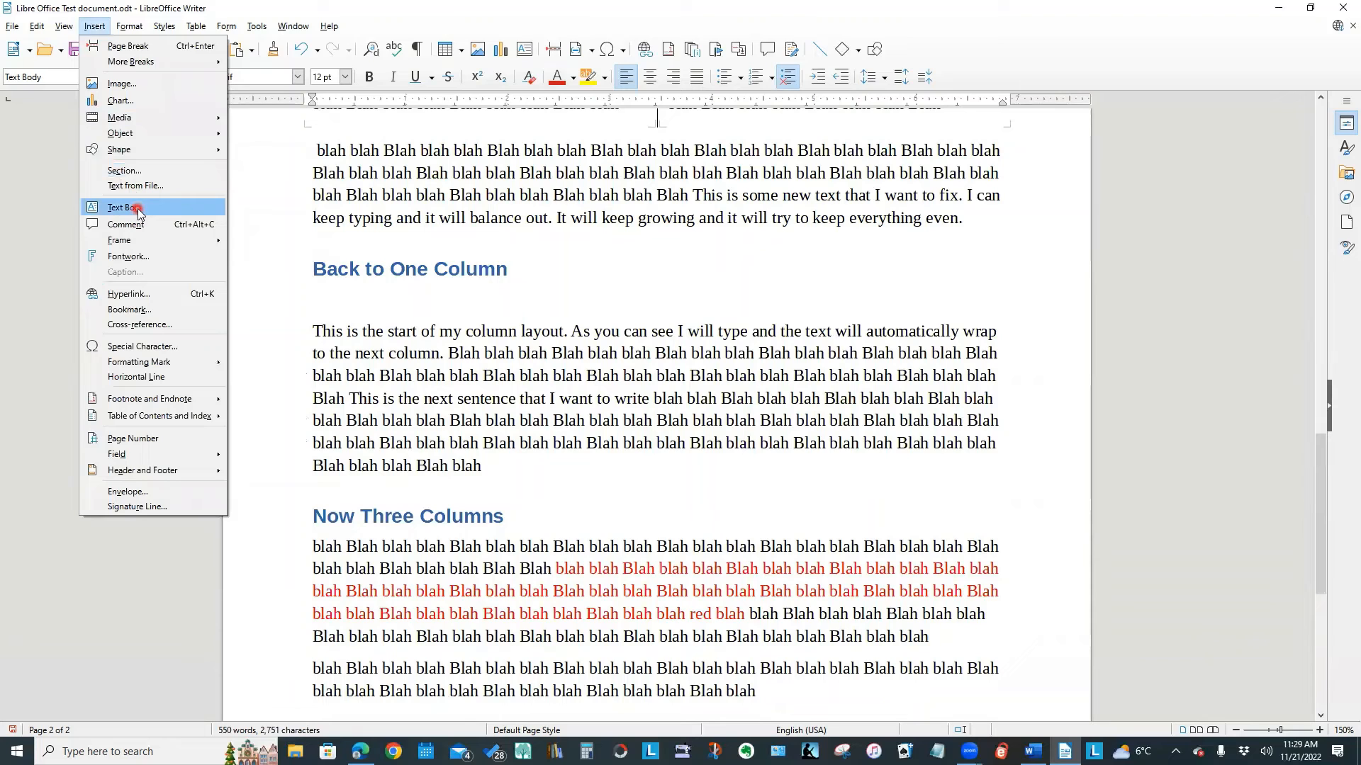
click(140, 171)
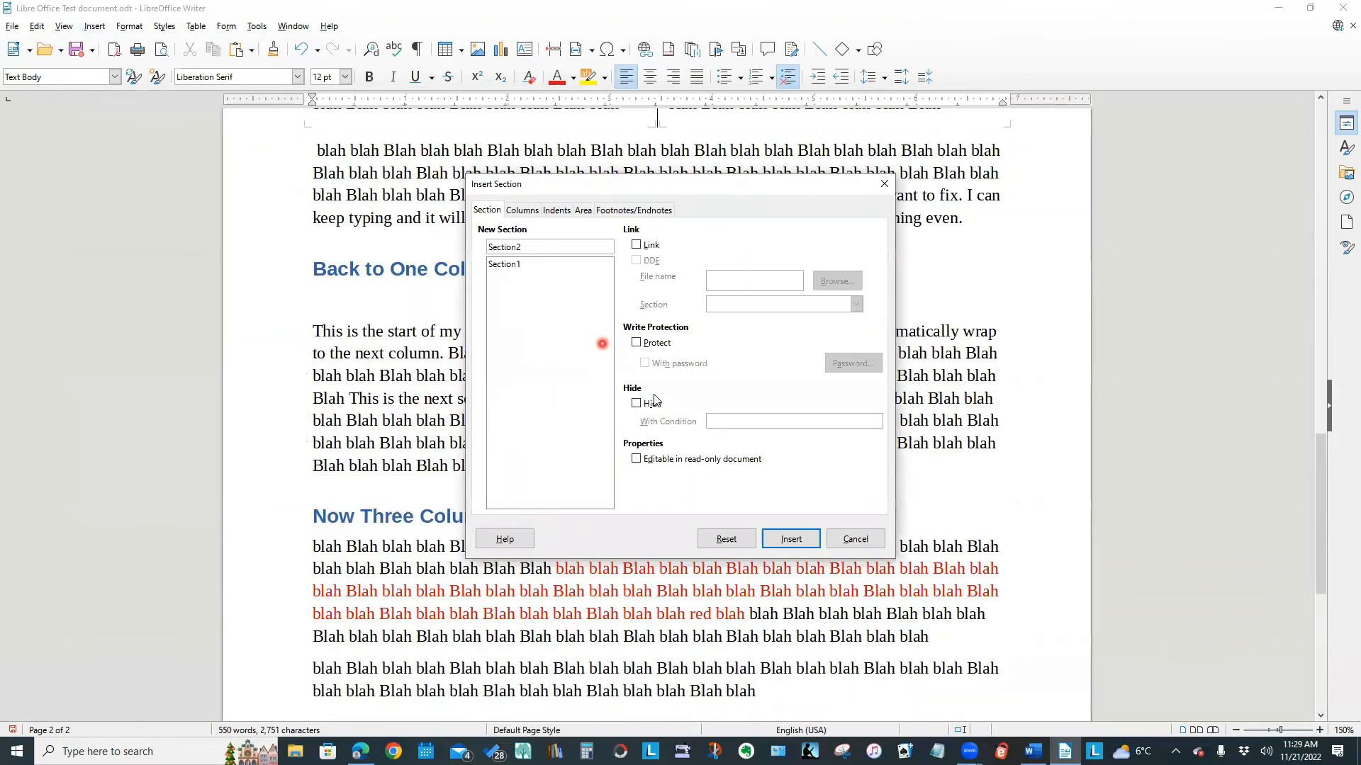
click(636, 343)
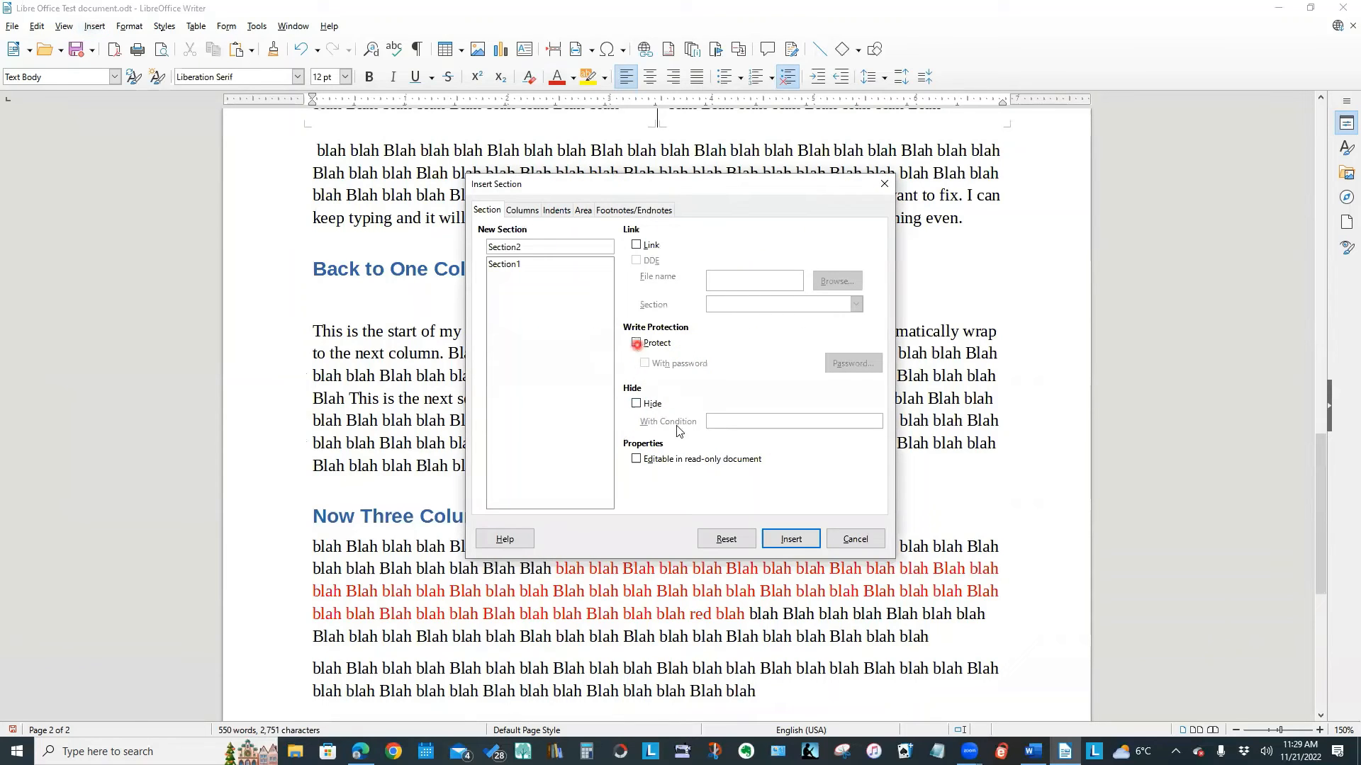
click(791, 539)
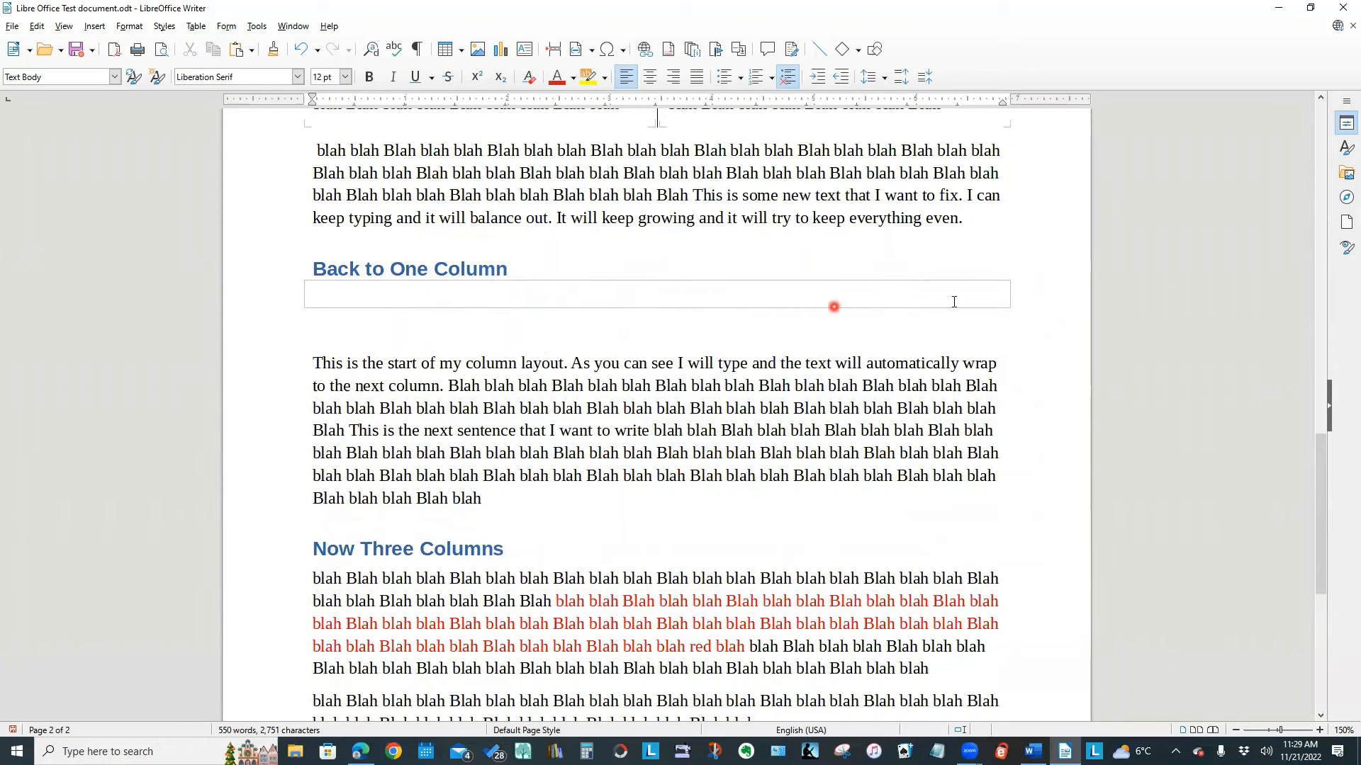
- Format the empty section below Back to One Column as 3 evenly distributed columns with solid black 0.25 pt separator lines, applied to the current section
click(338, 298)
click(127, 26)
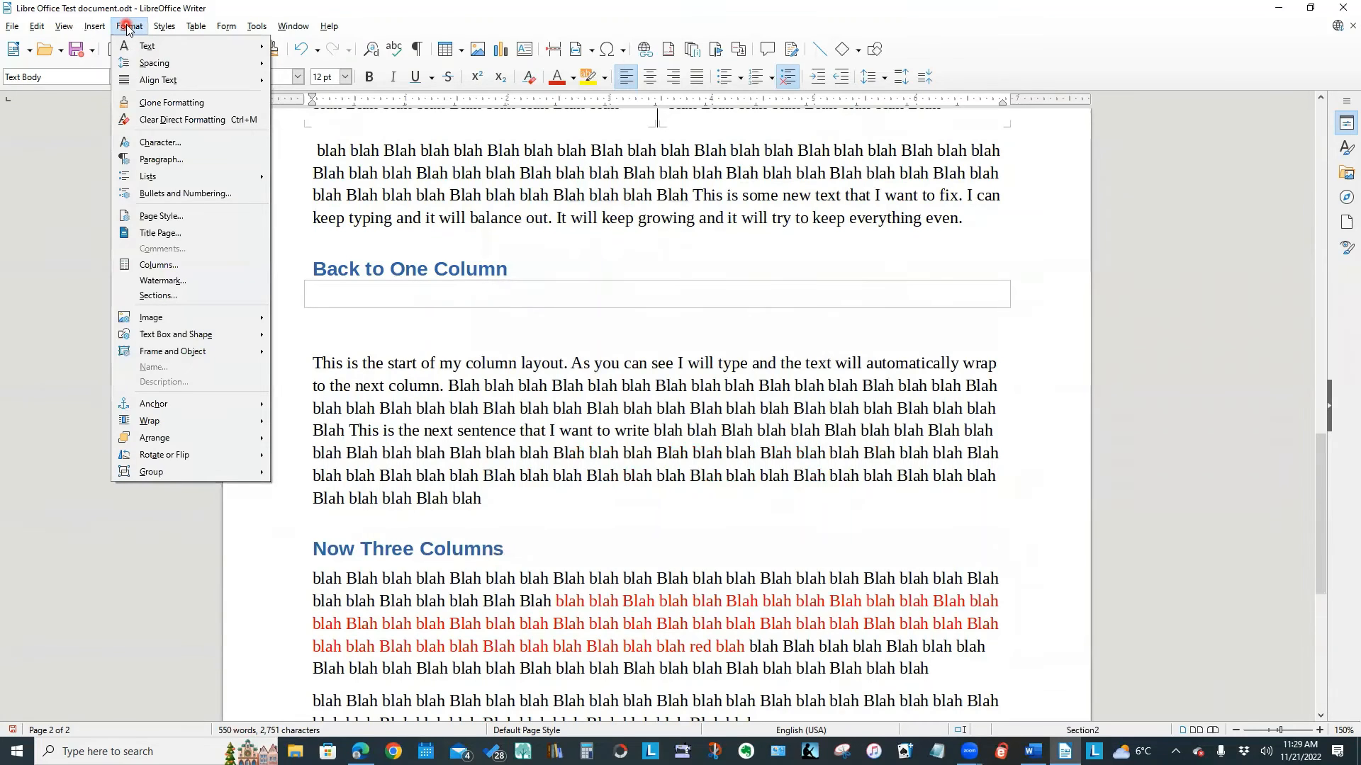
click(163, 262)
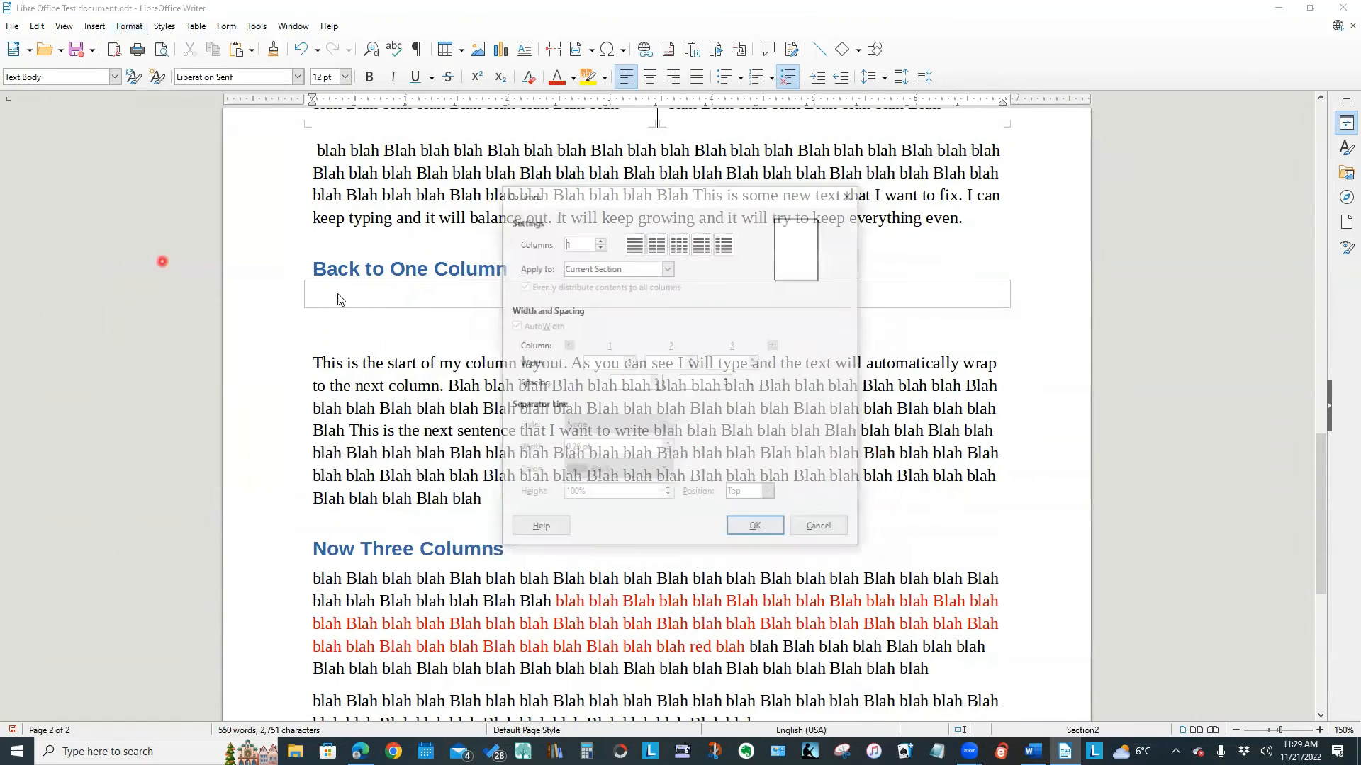
click(680, 244)
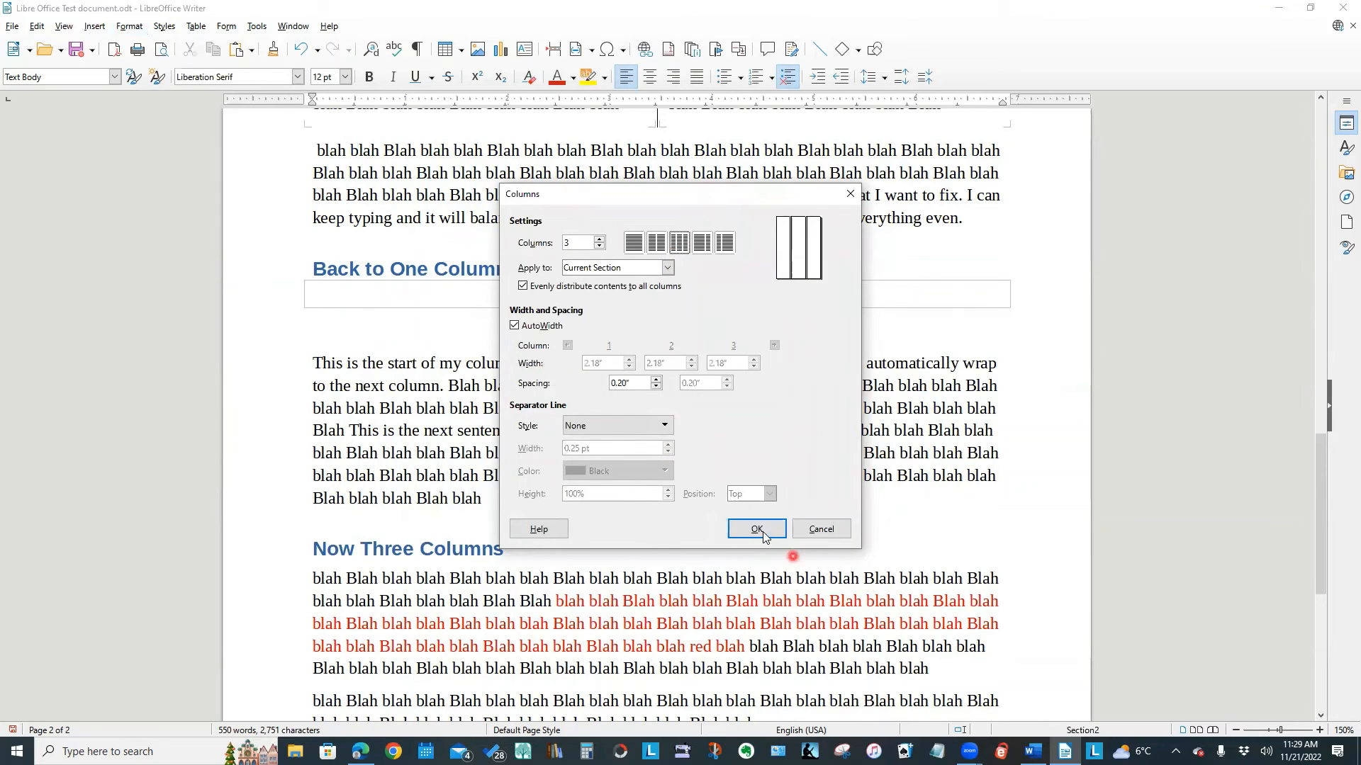
click(586, 424)
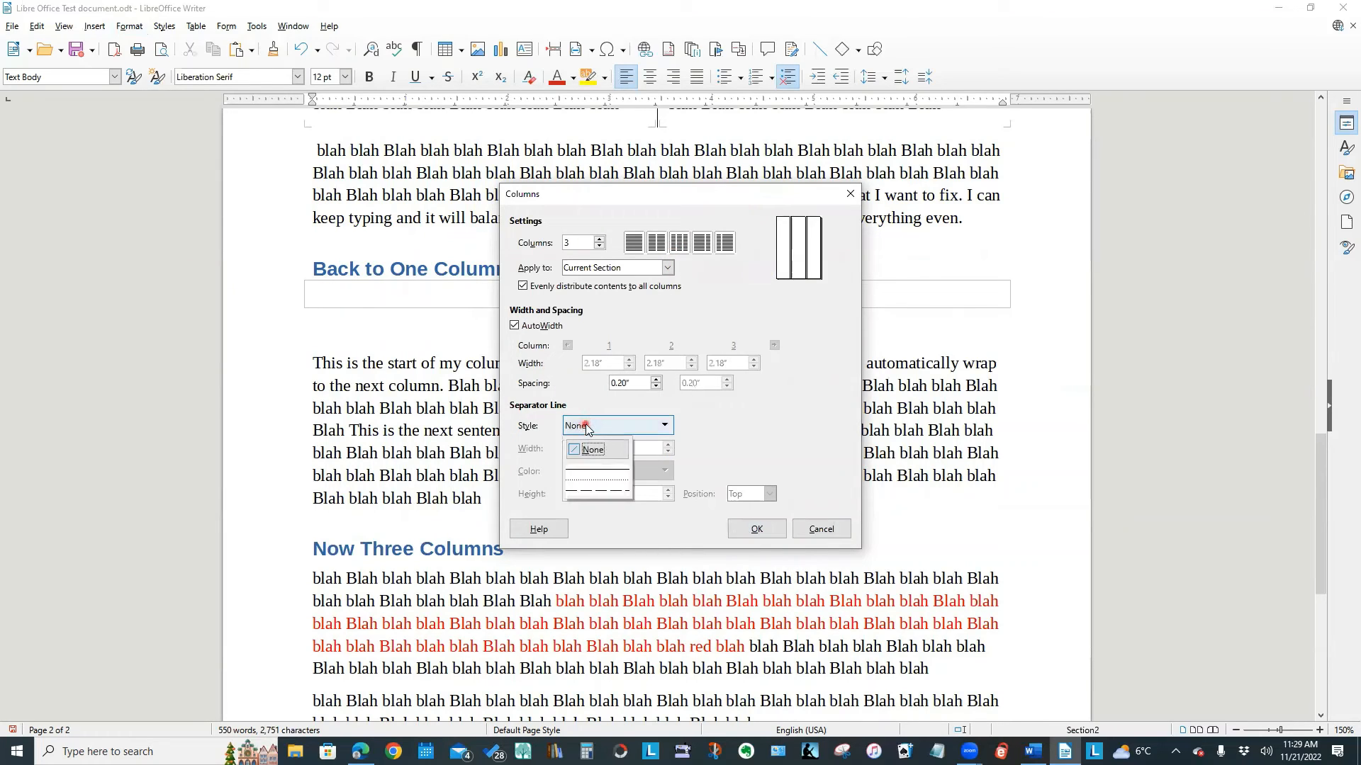
click(592, 471)
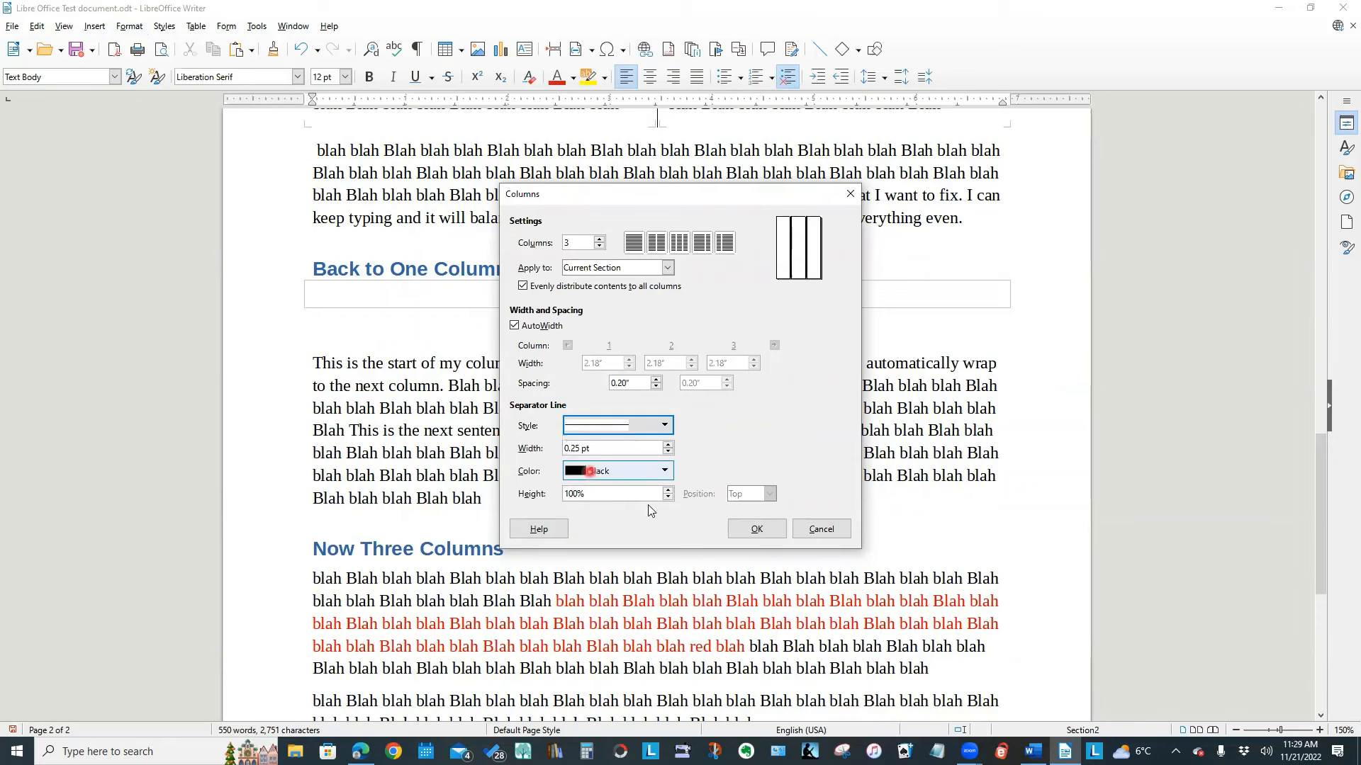
click(747, 530)
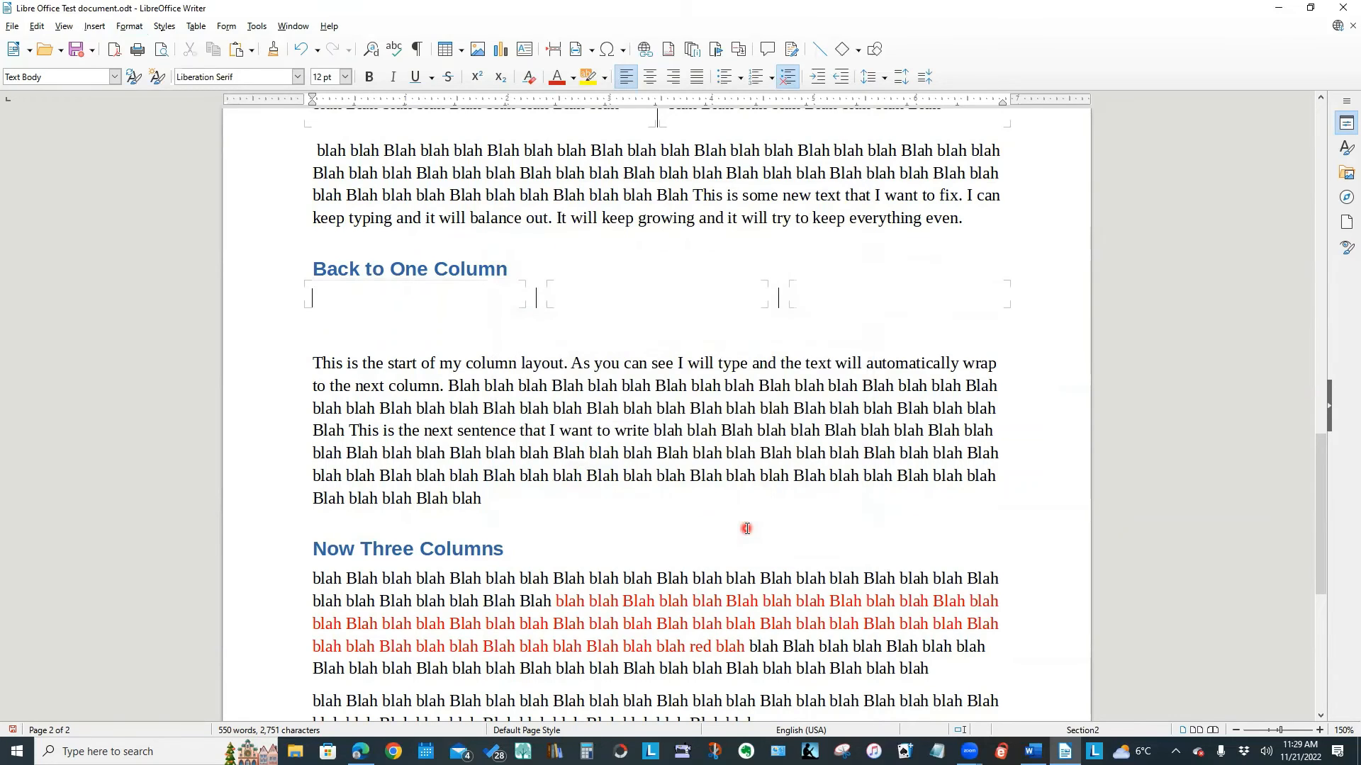
- Copy about two and a half lines of text from the paragraph below into the empty three-column section
click(455, 387)
click(314, 387)
drag(319, 408, 446, 459)
key(ctrl+c)
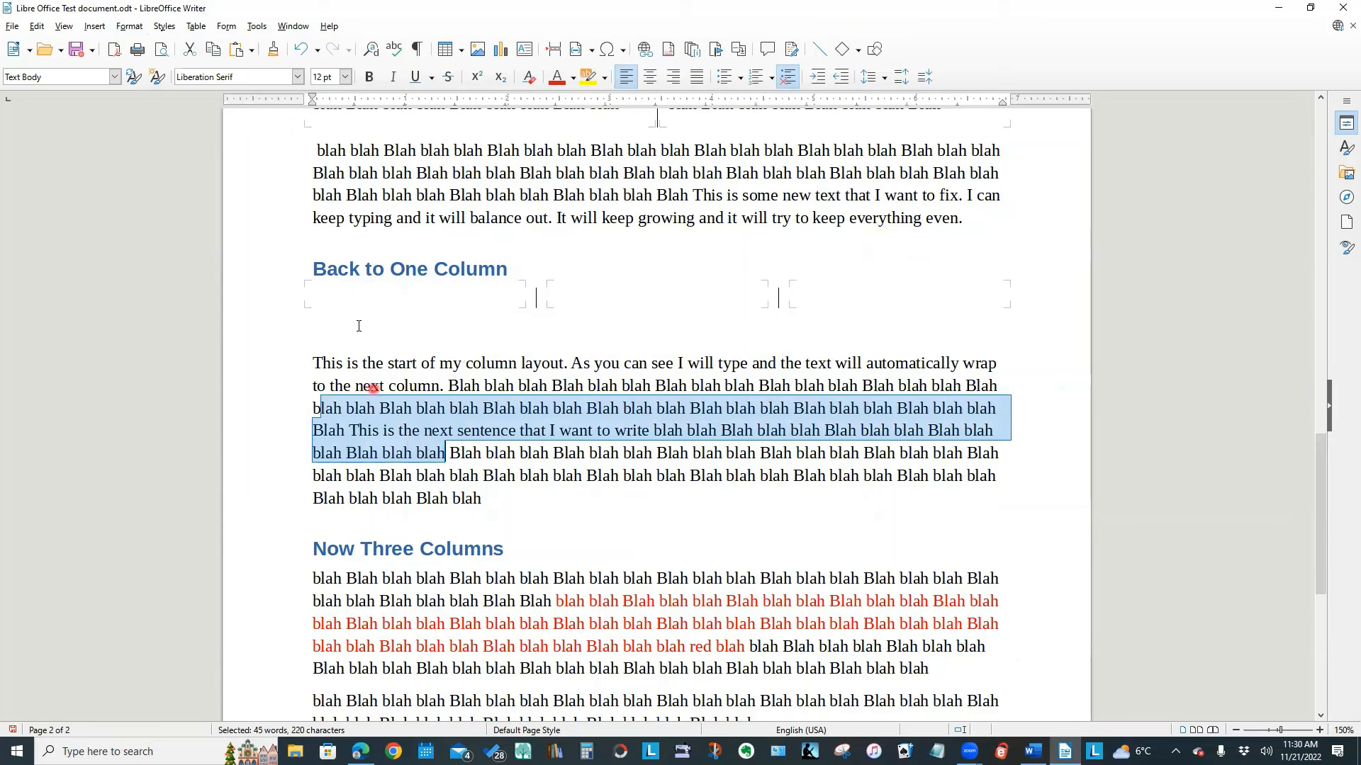
click(349, 292)
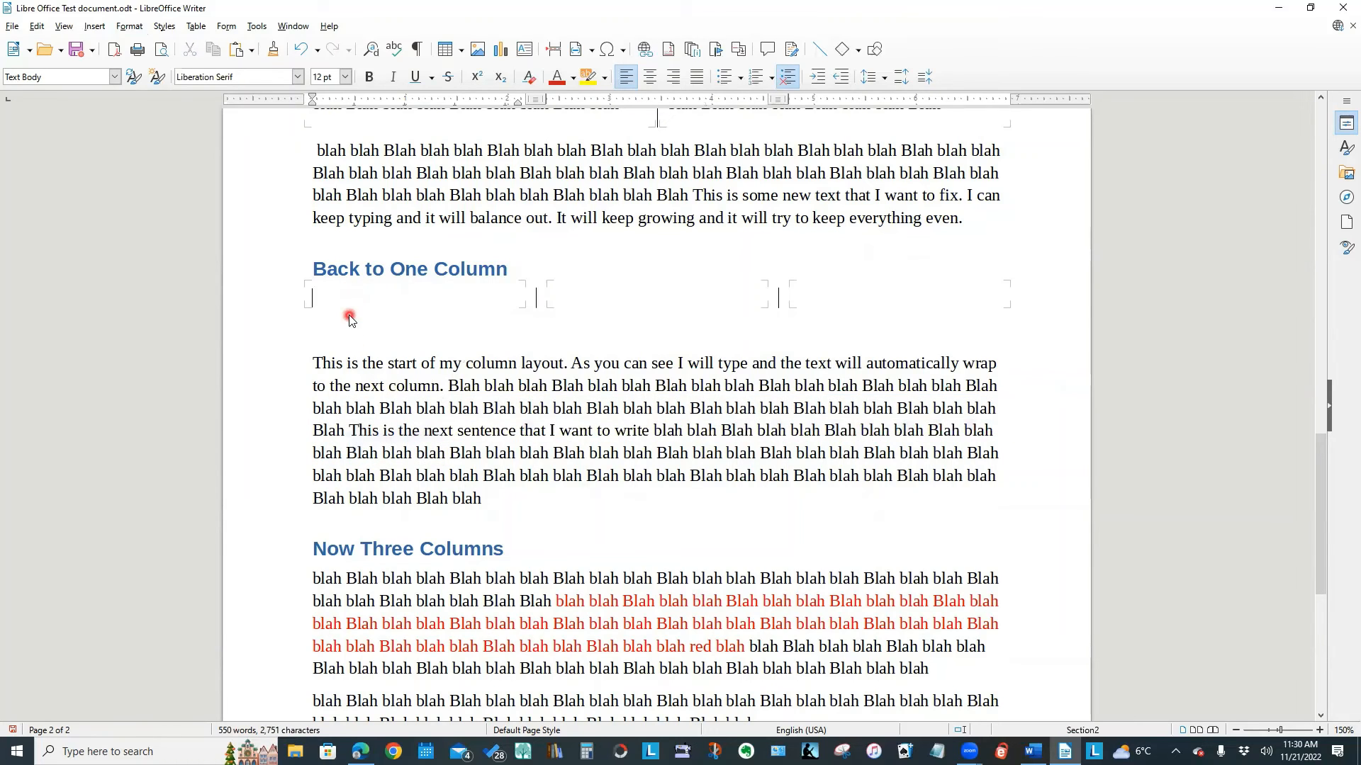
key(ctrl+v)
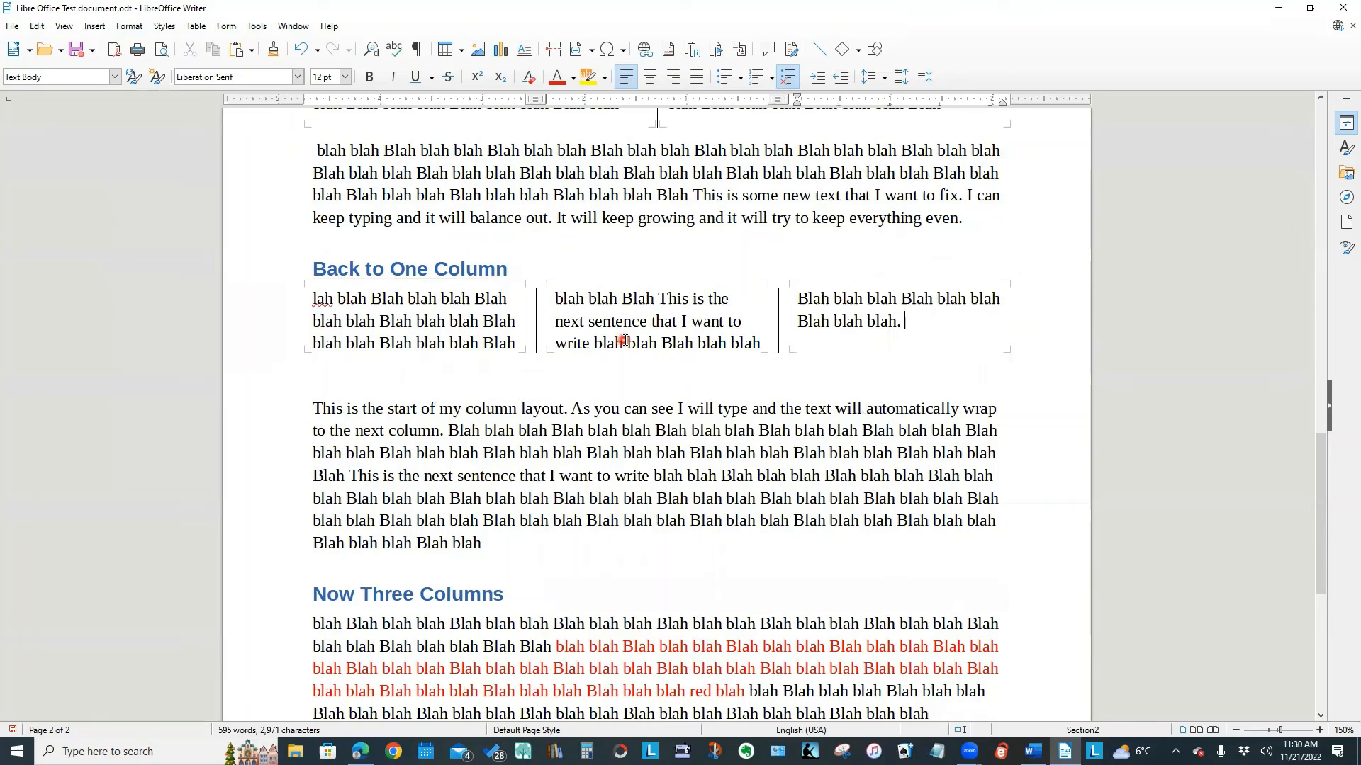
- Add "This is more text that I am typing. It will resize everything based on the amount of text that I add." after the pasted text
text(This is more te)
text(xt that)
text( I am typing)
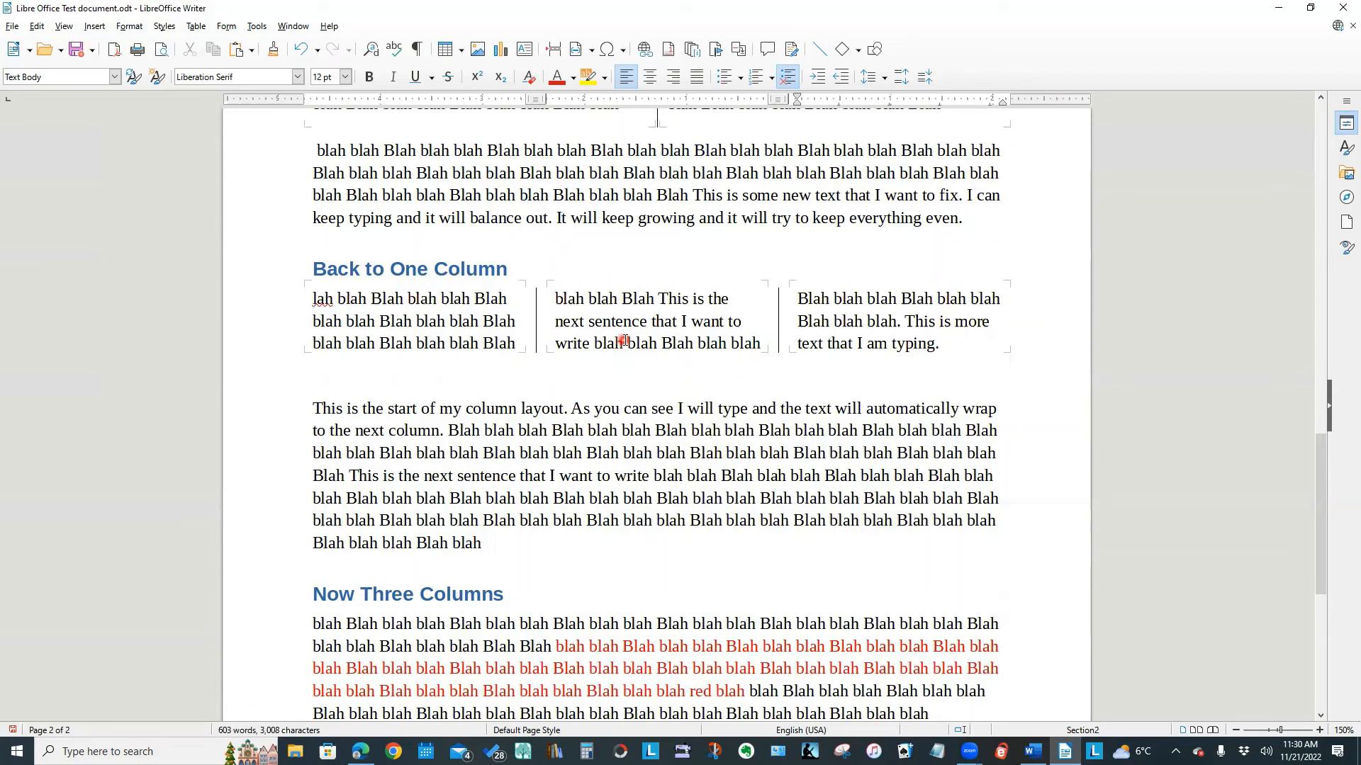
text(. It will res)
text(ize)
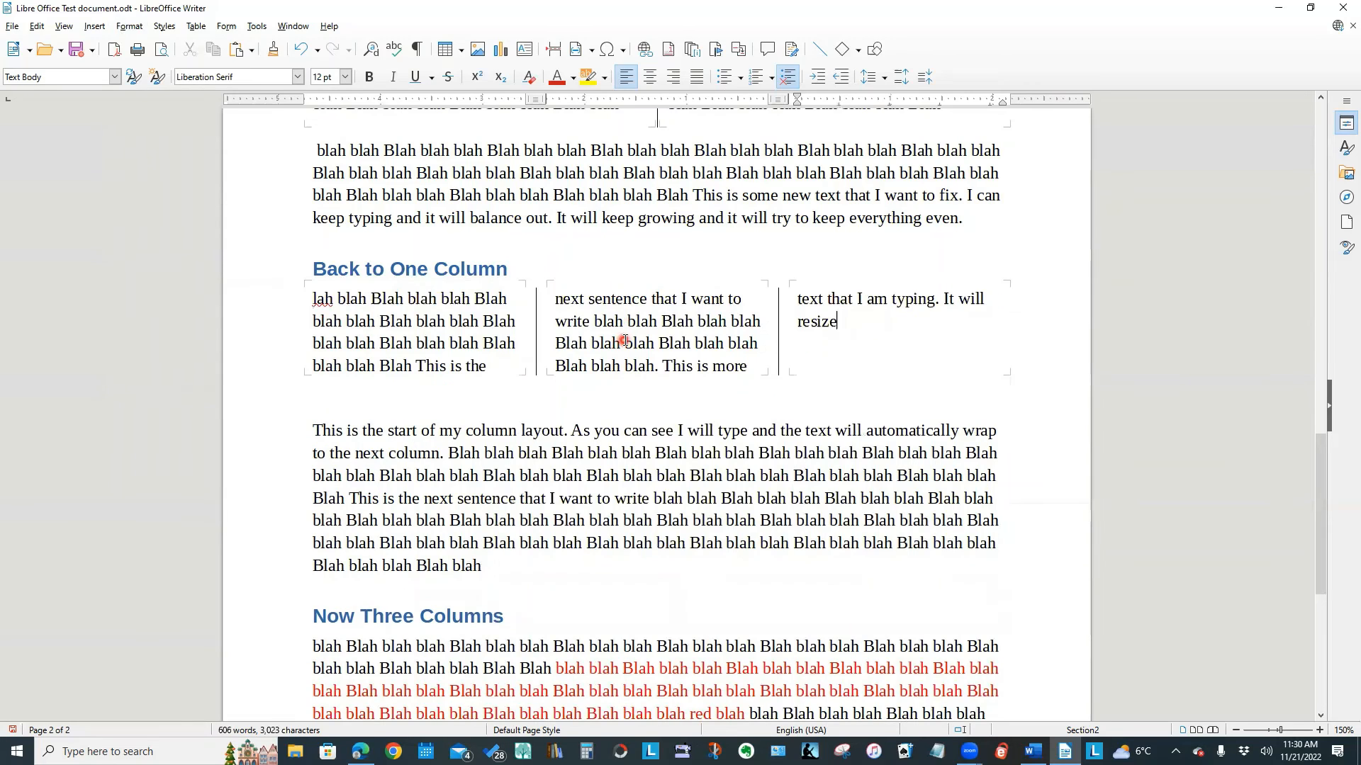
text( everythin)
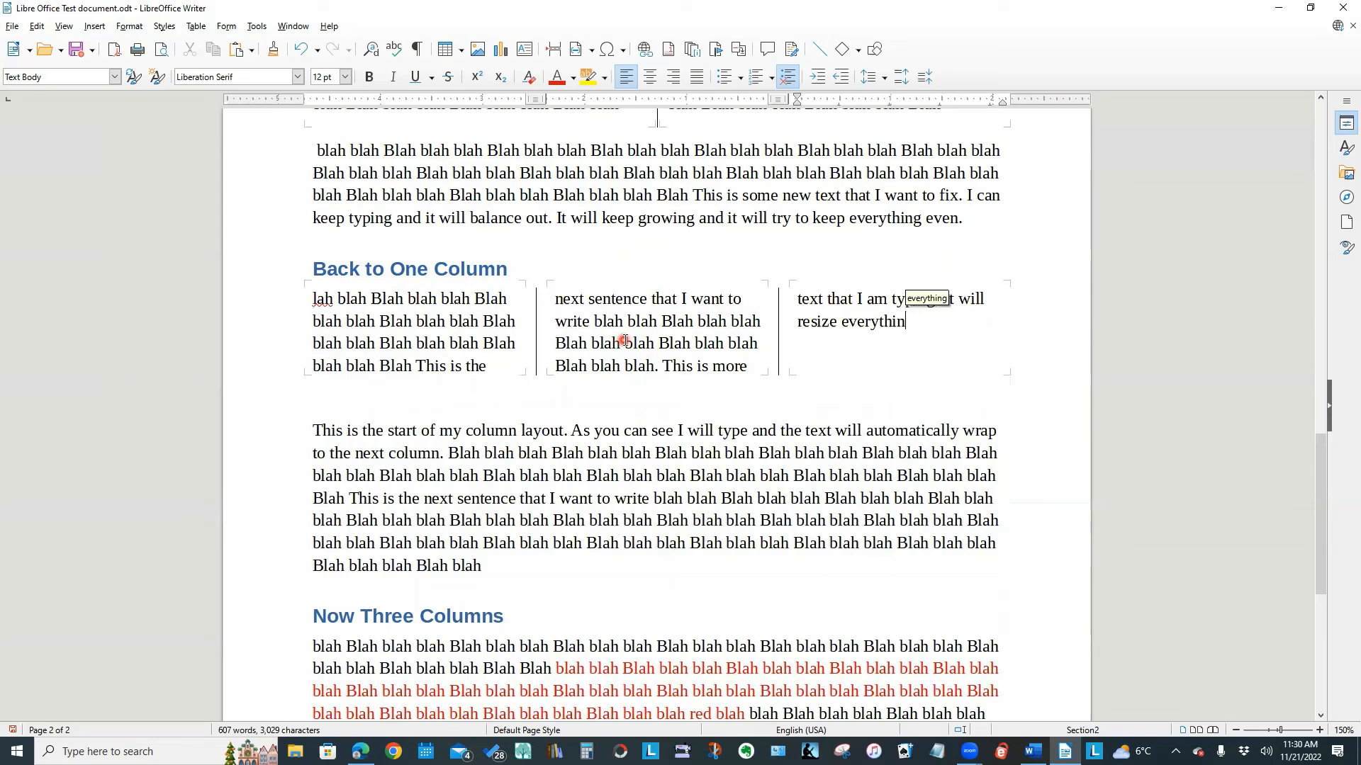
text(g based on th)
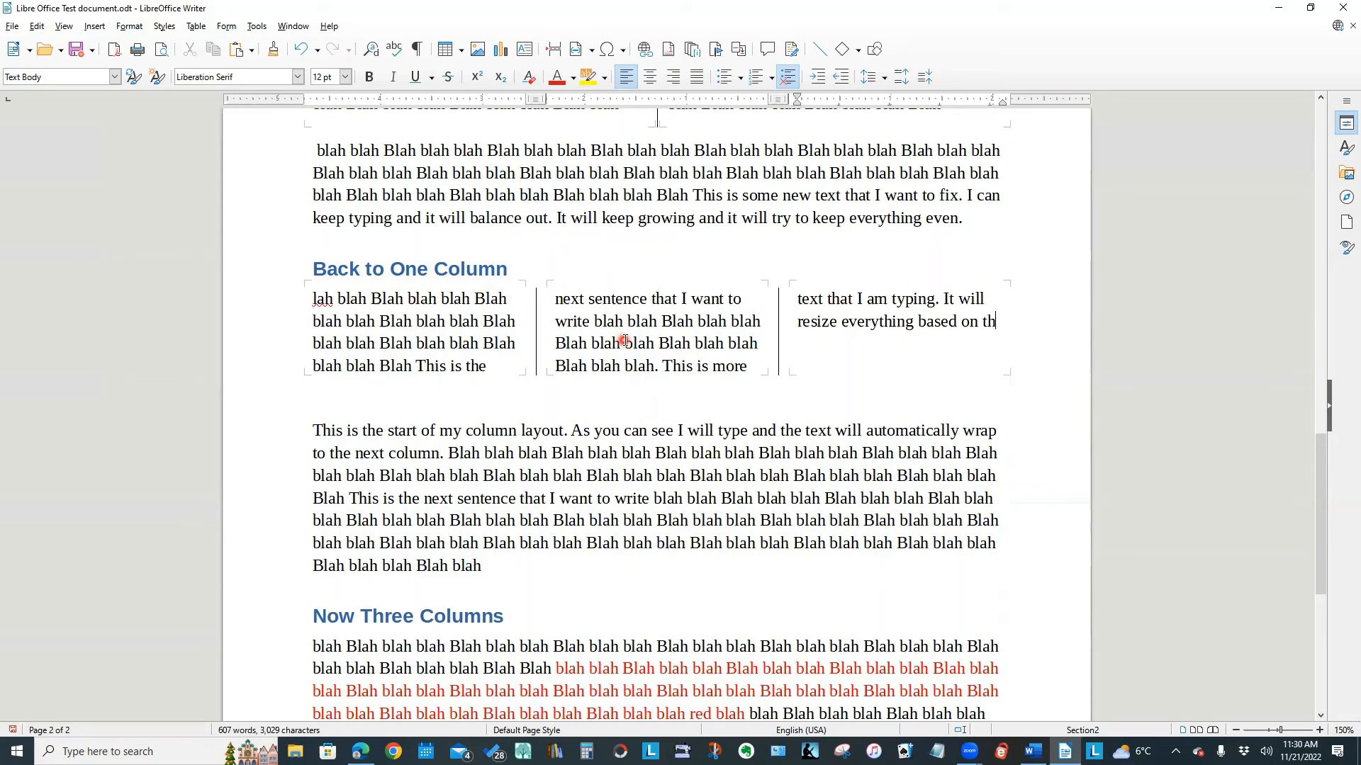
text(e amount of tex)
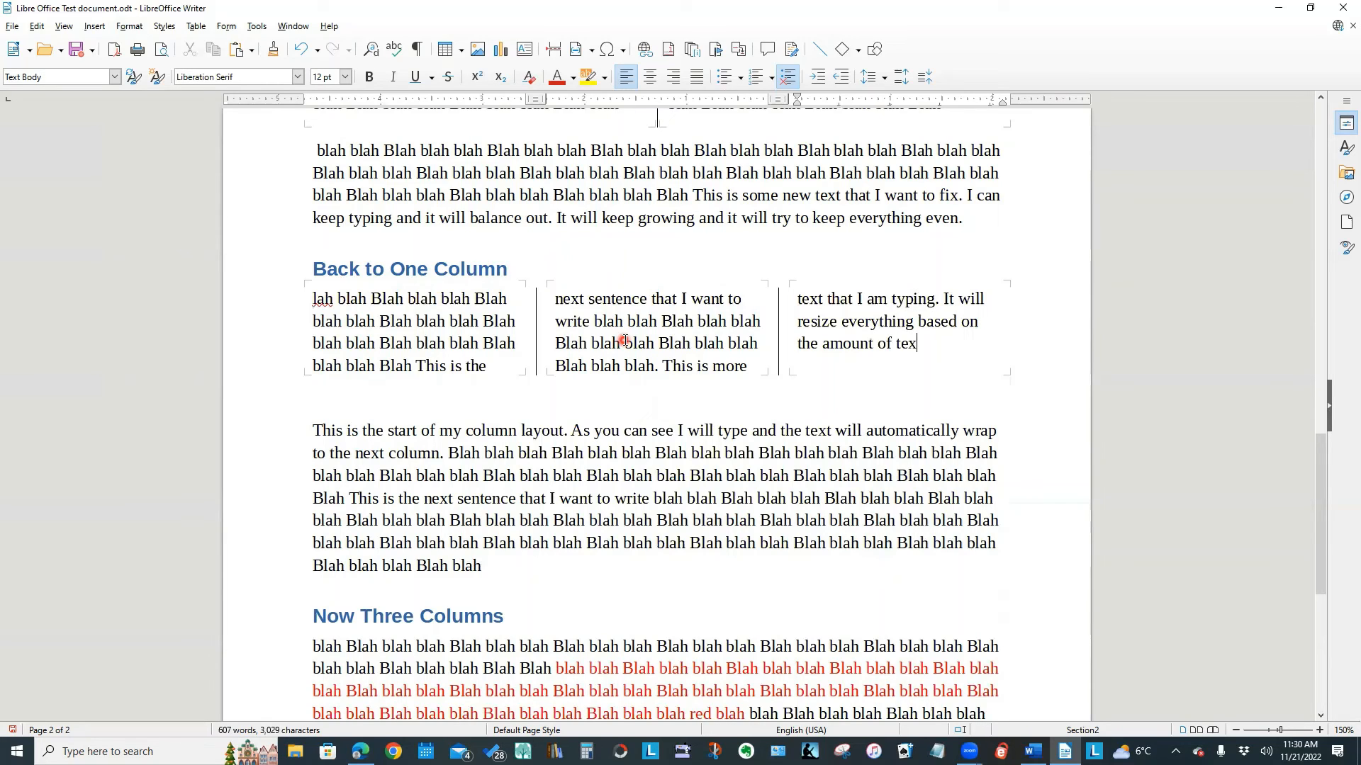
text(t that I add.)
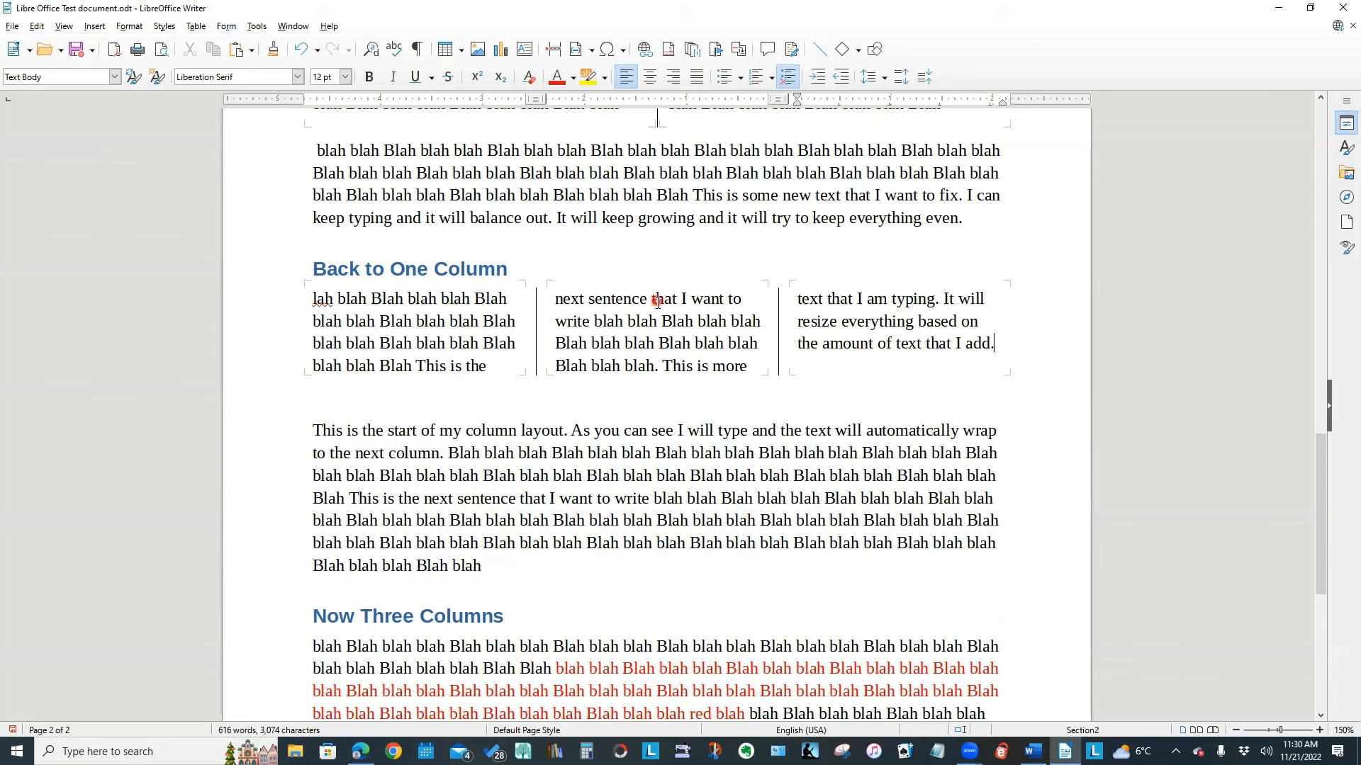
scroll(650, 284, up, 3)
scroll(651, 273, up, 10)
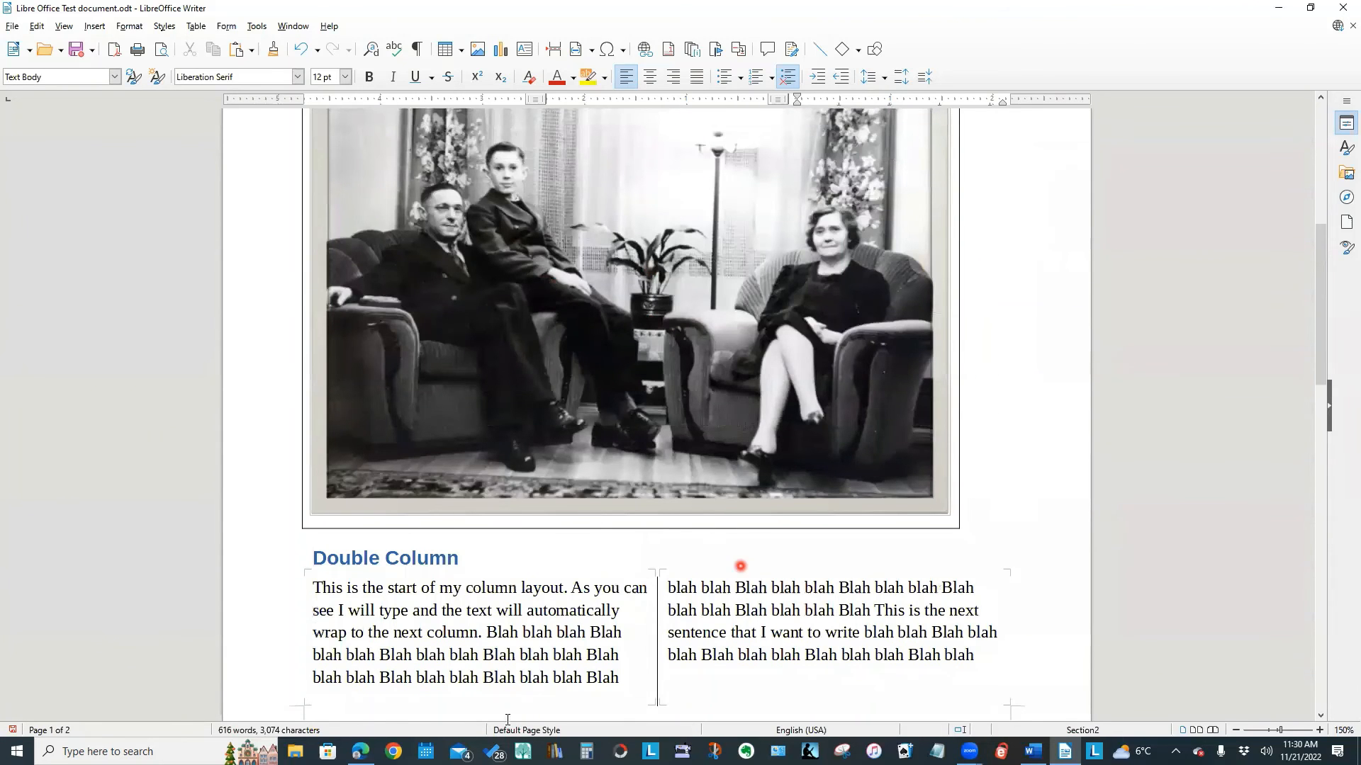
click(757, 697)
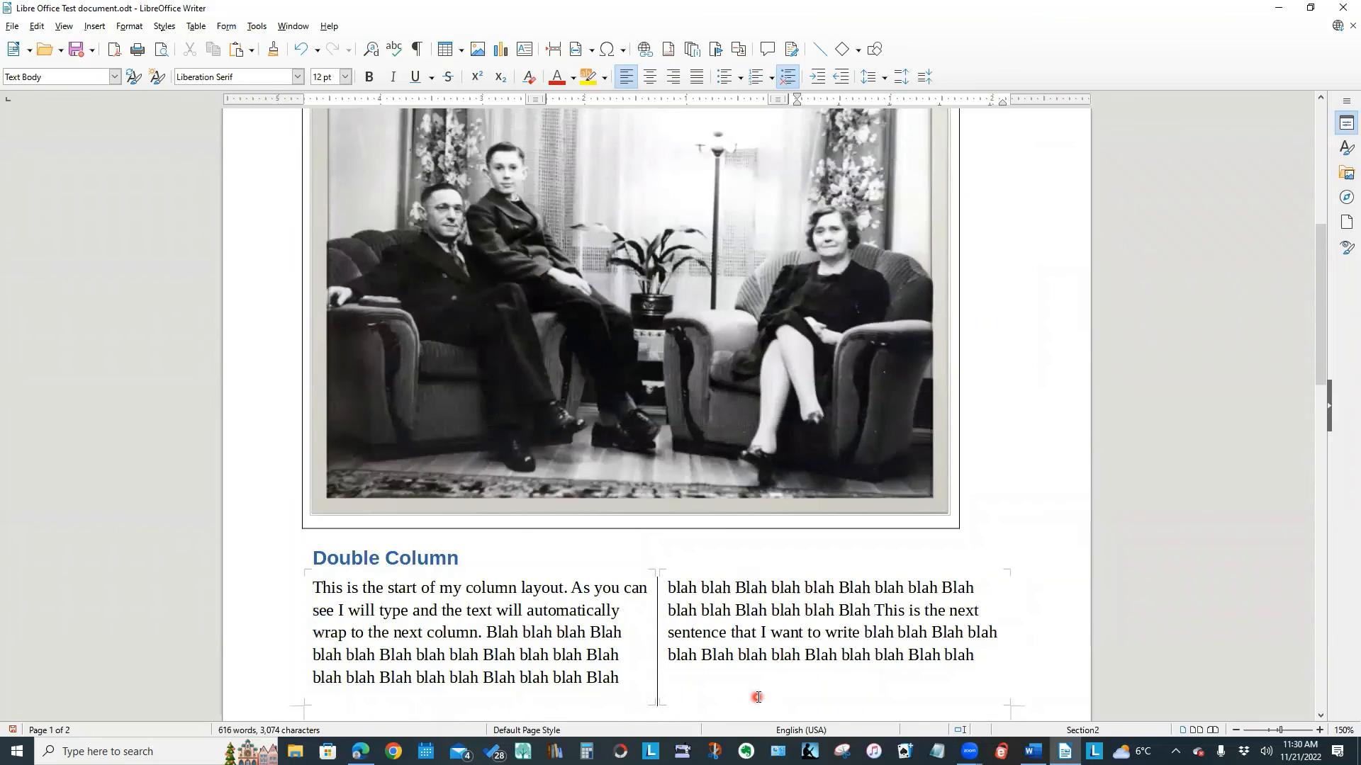
click(790, 715)
scroll(966, 625, down, 3)
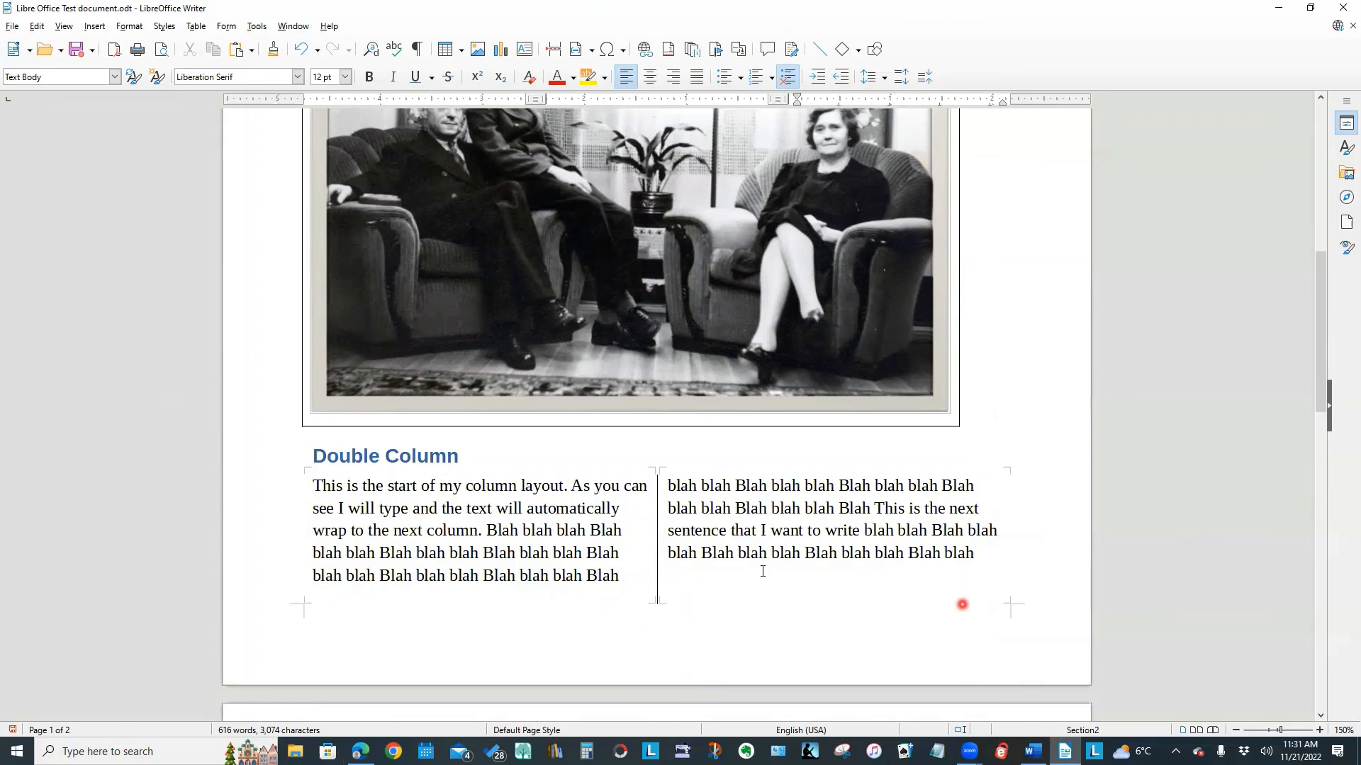